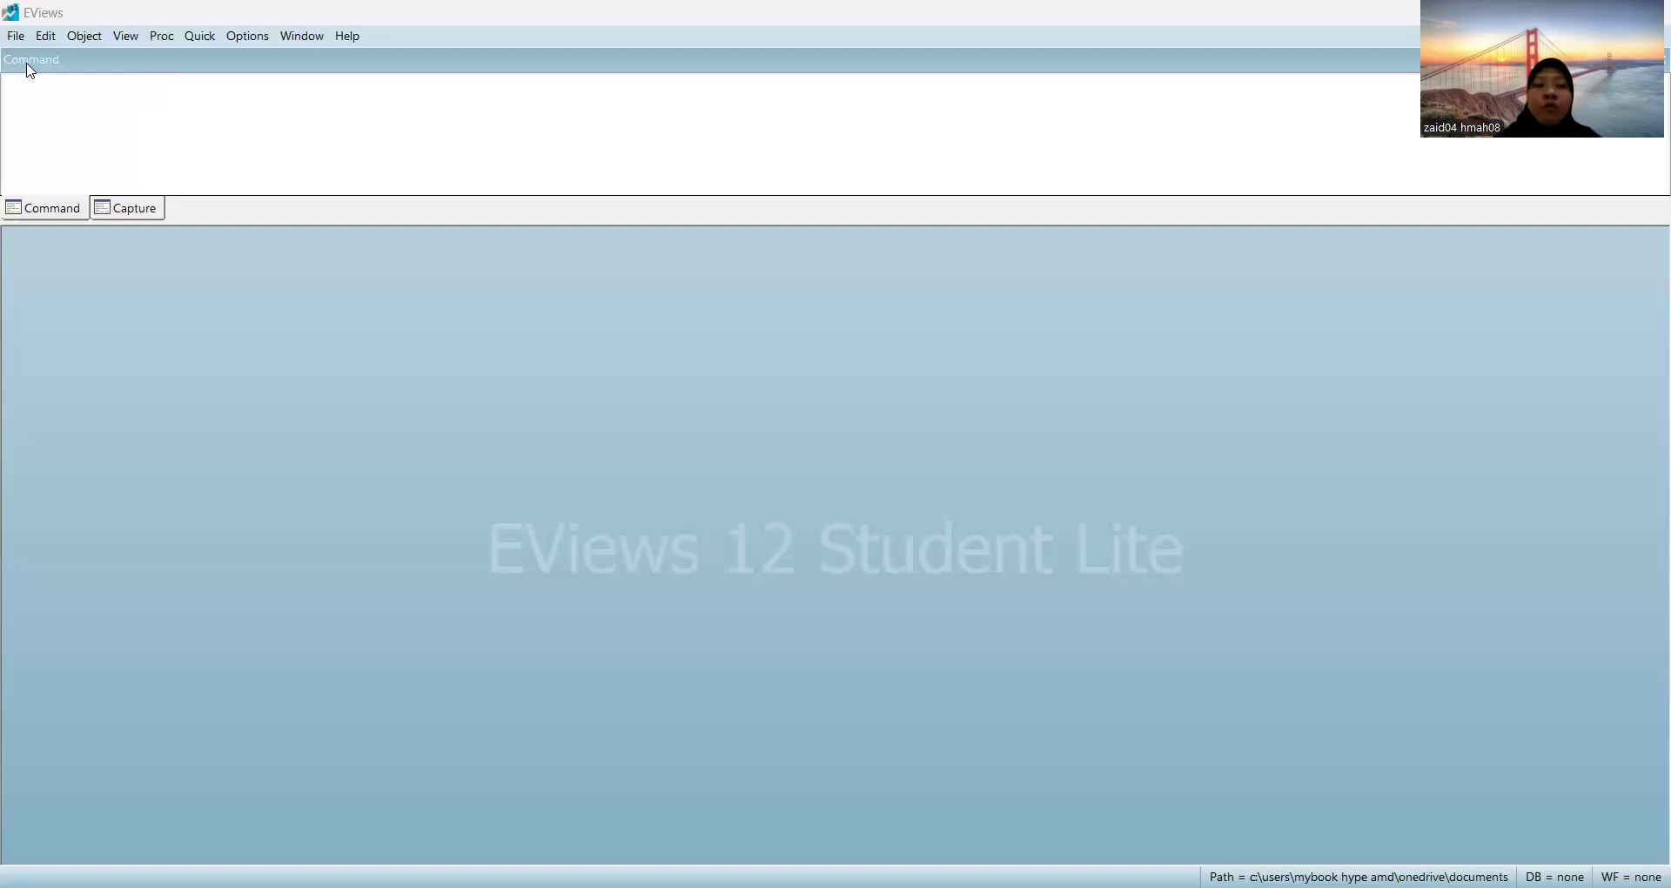
Step: Open the Excel file contoh-data-panel-keuangan from the Downloads folder for import
click(17, 36)
mouse_move(45, 35)
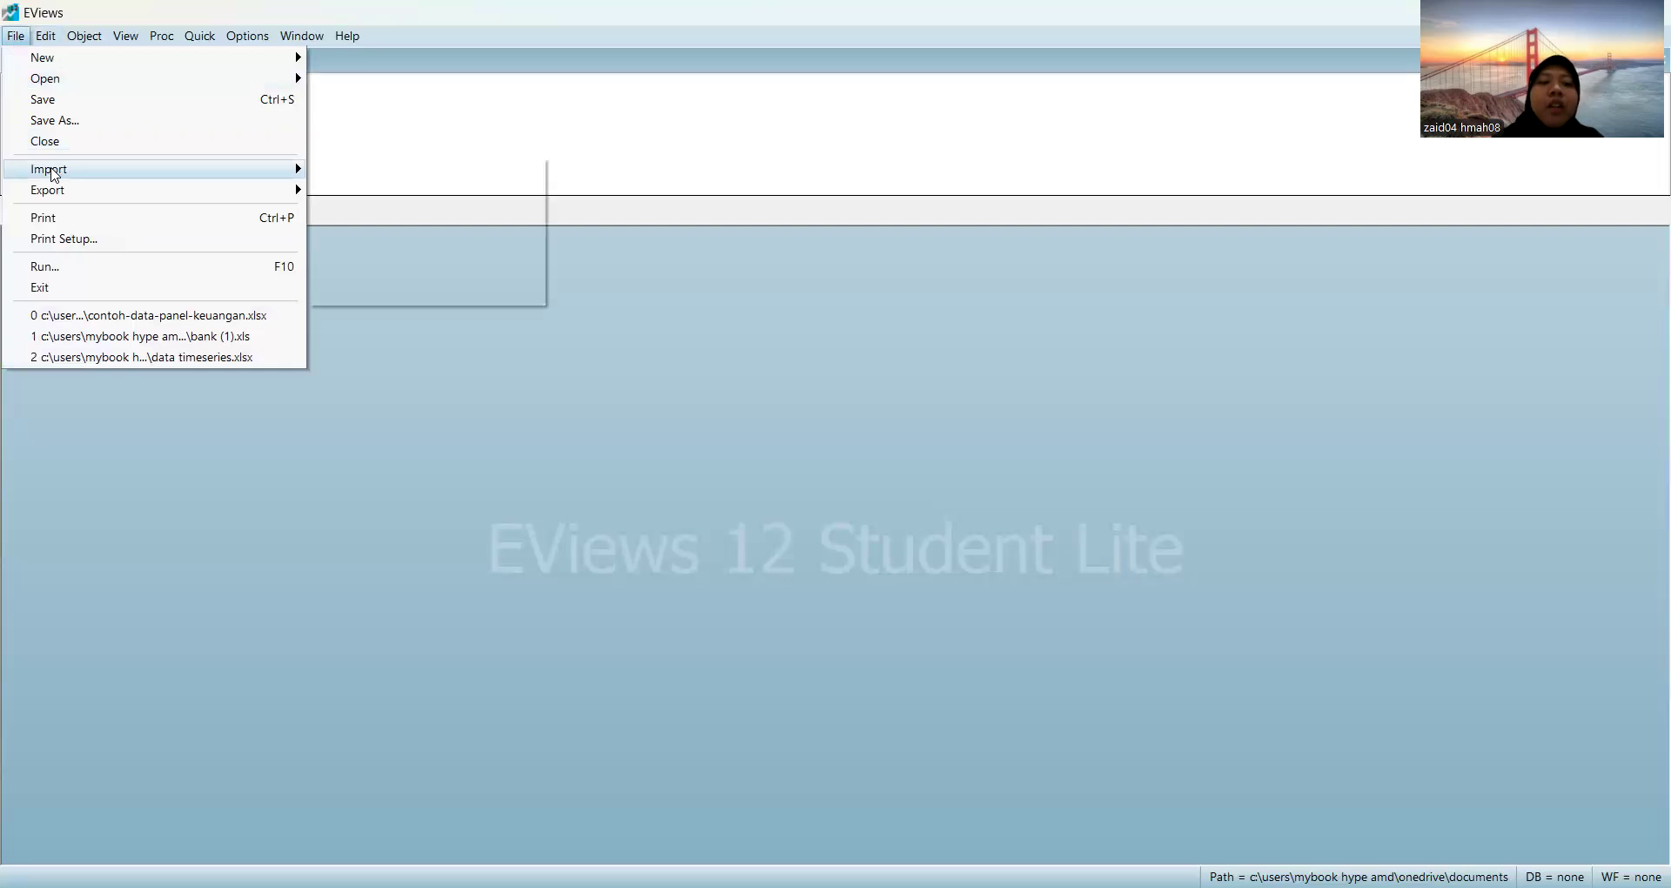
mouse_move(54, 176)
click(357, 170)
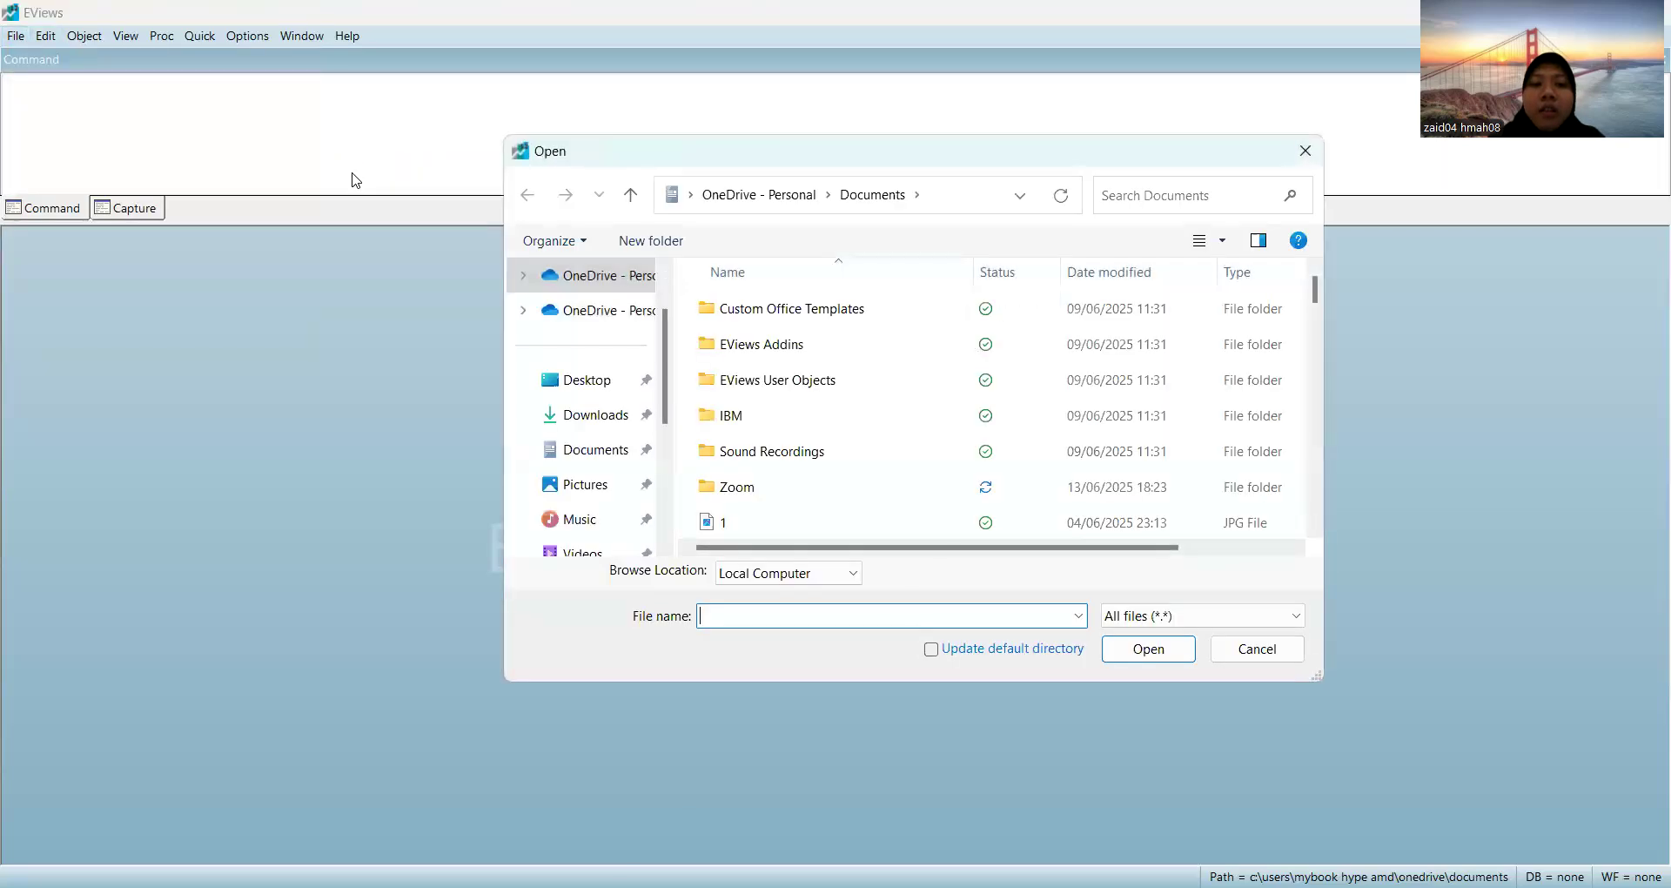
click(611, 432)
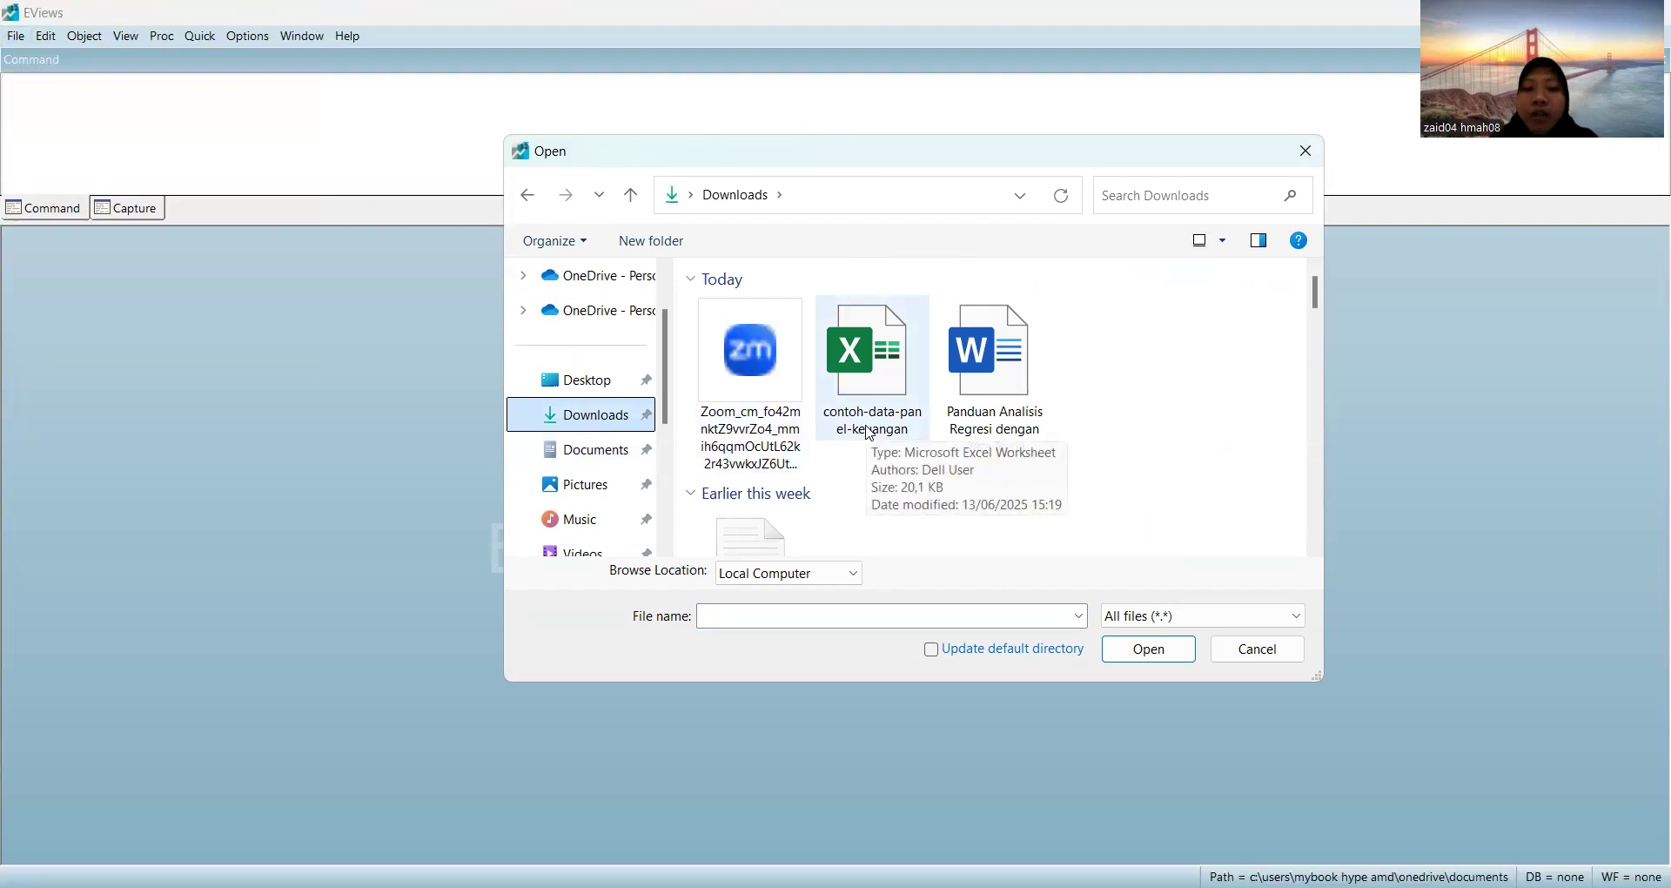
click(869, 433)
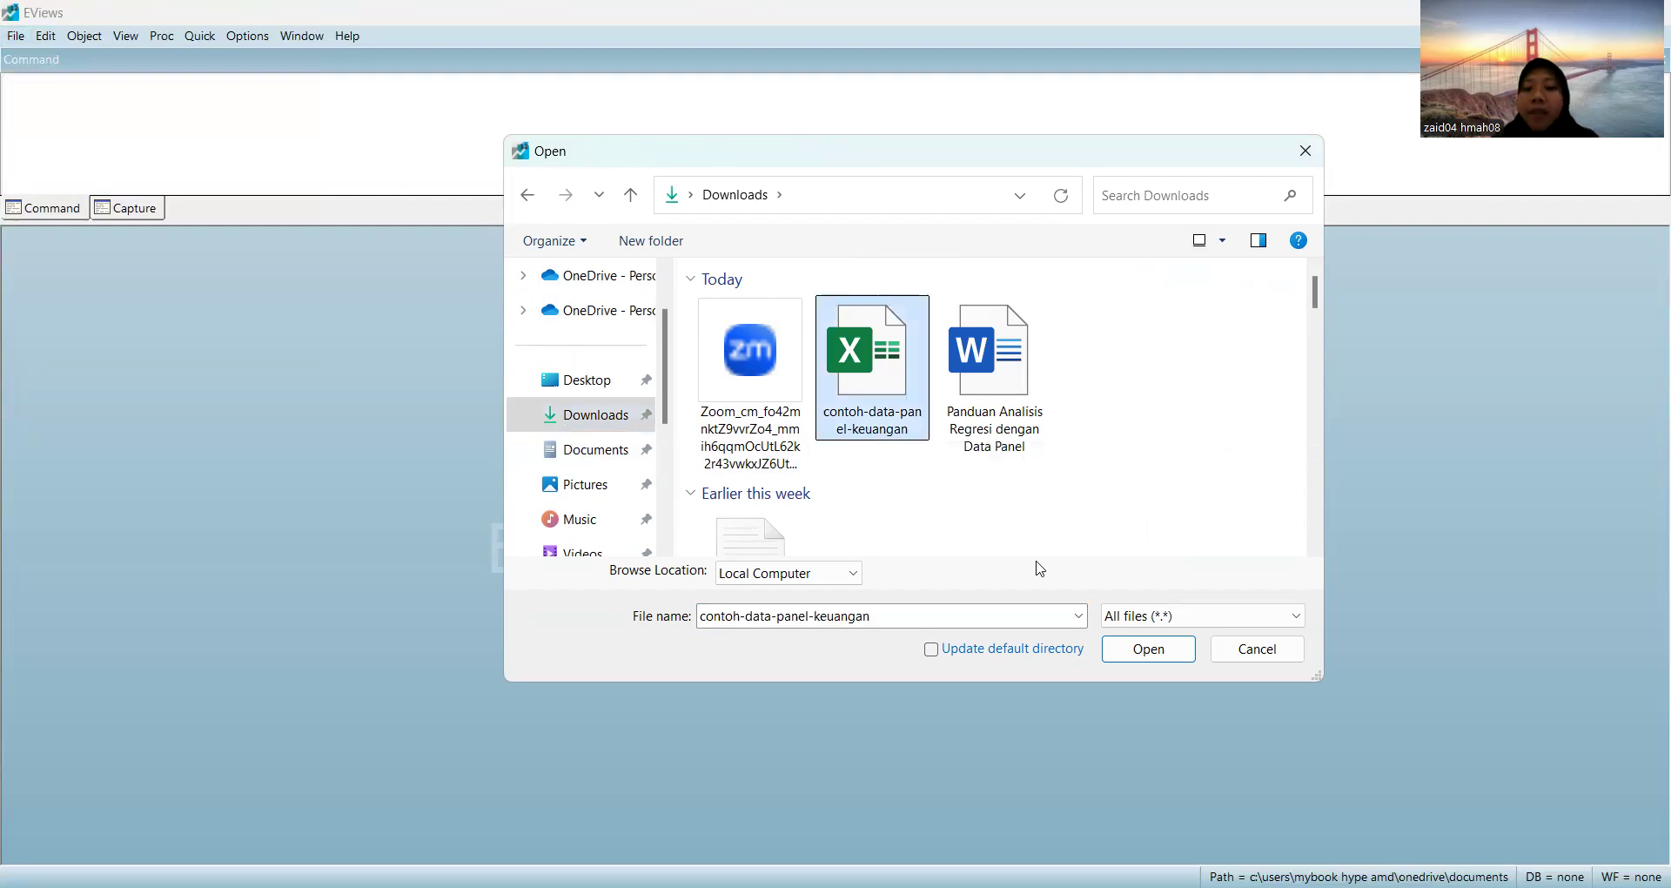
click(1120, 664)
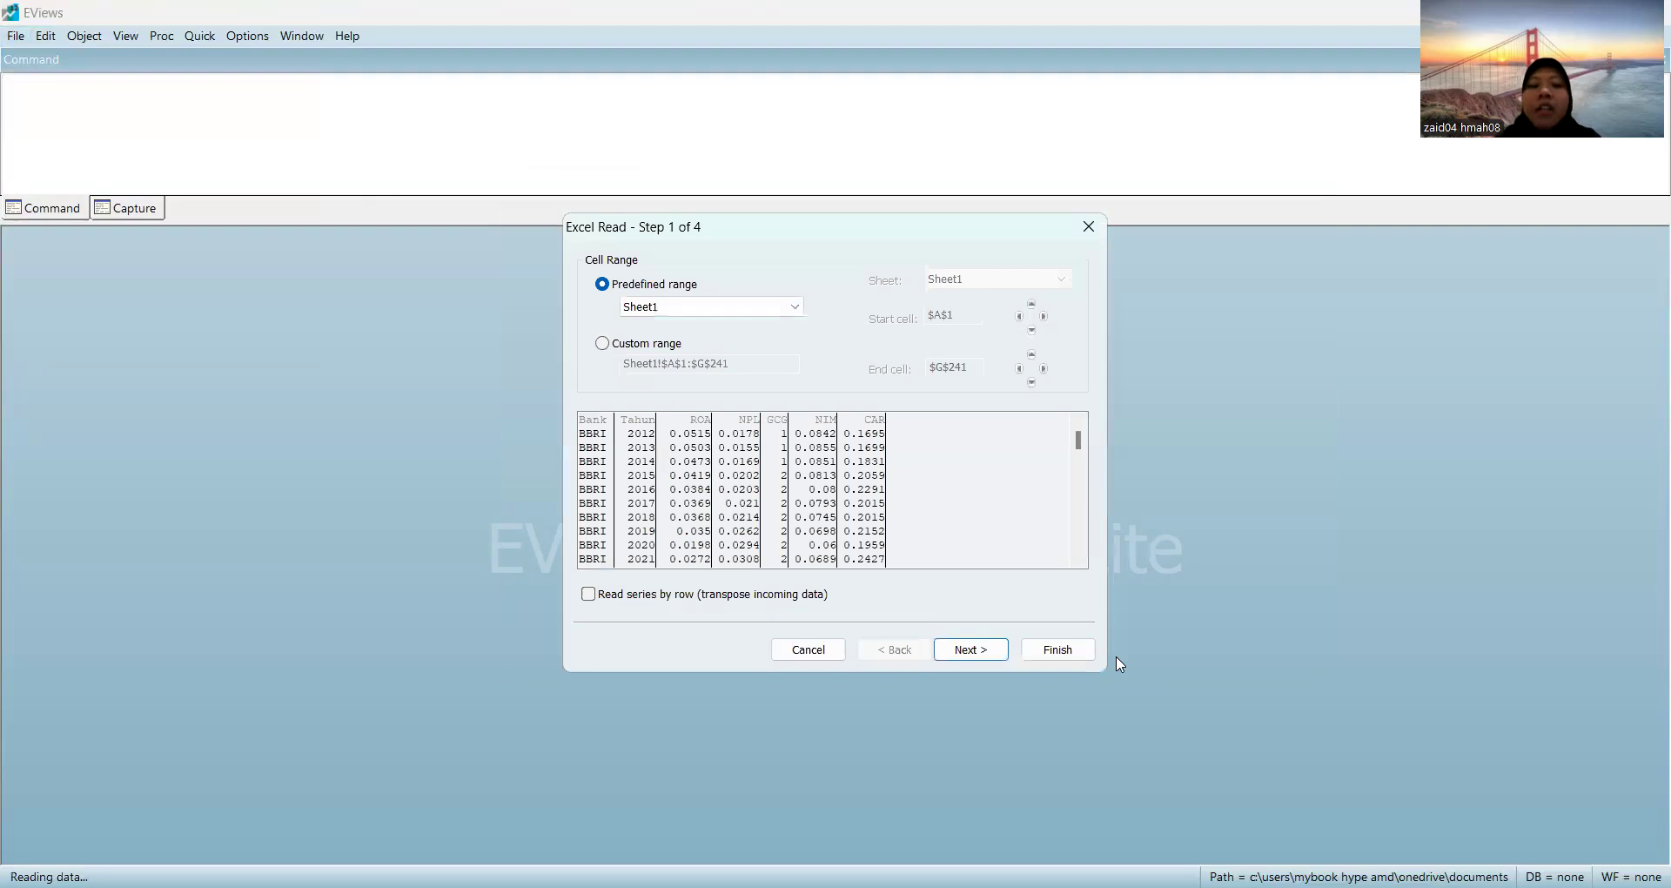
Step: Import Sheet1 as a new dated panel workfile with the default settings, link it to the external source, and move the workfile window aside
click(971, 650)
click(978, 652)
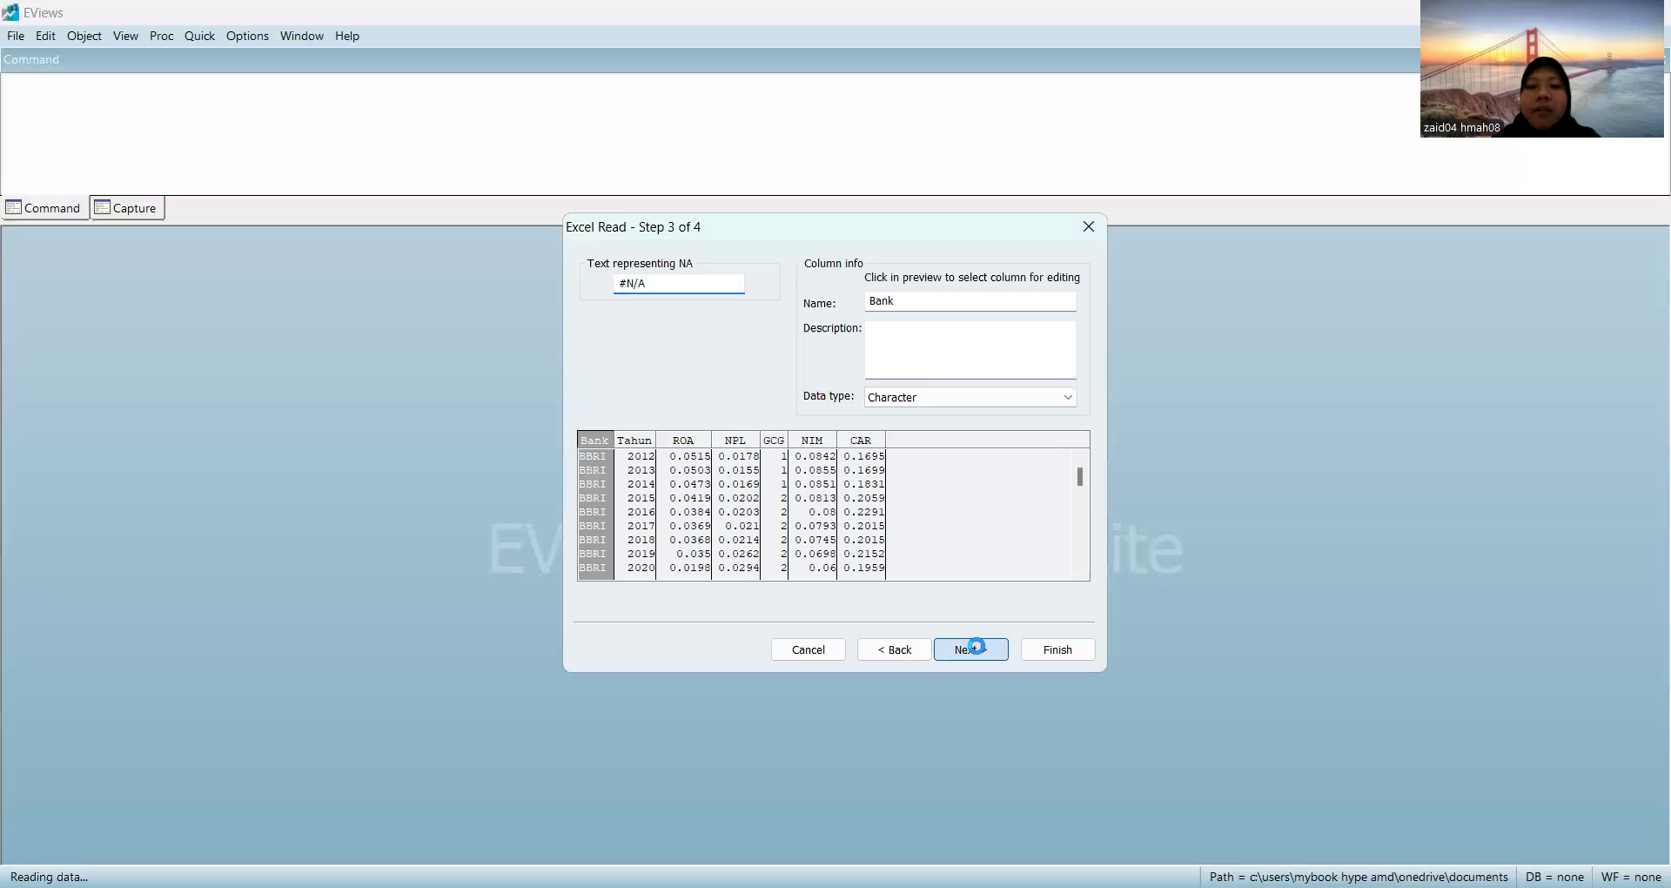
click(974, 651)
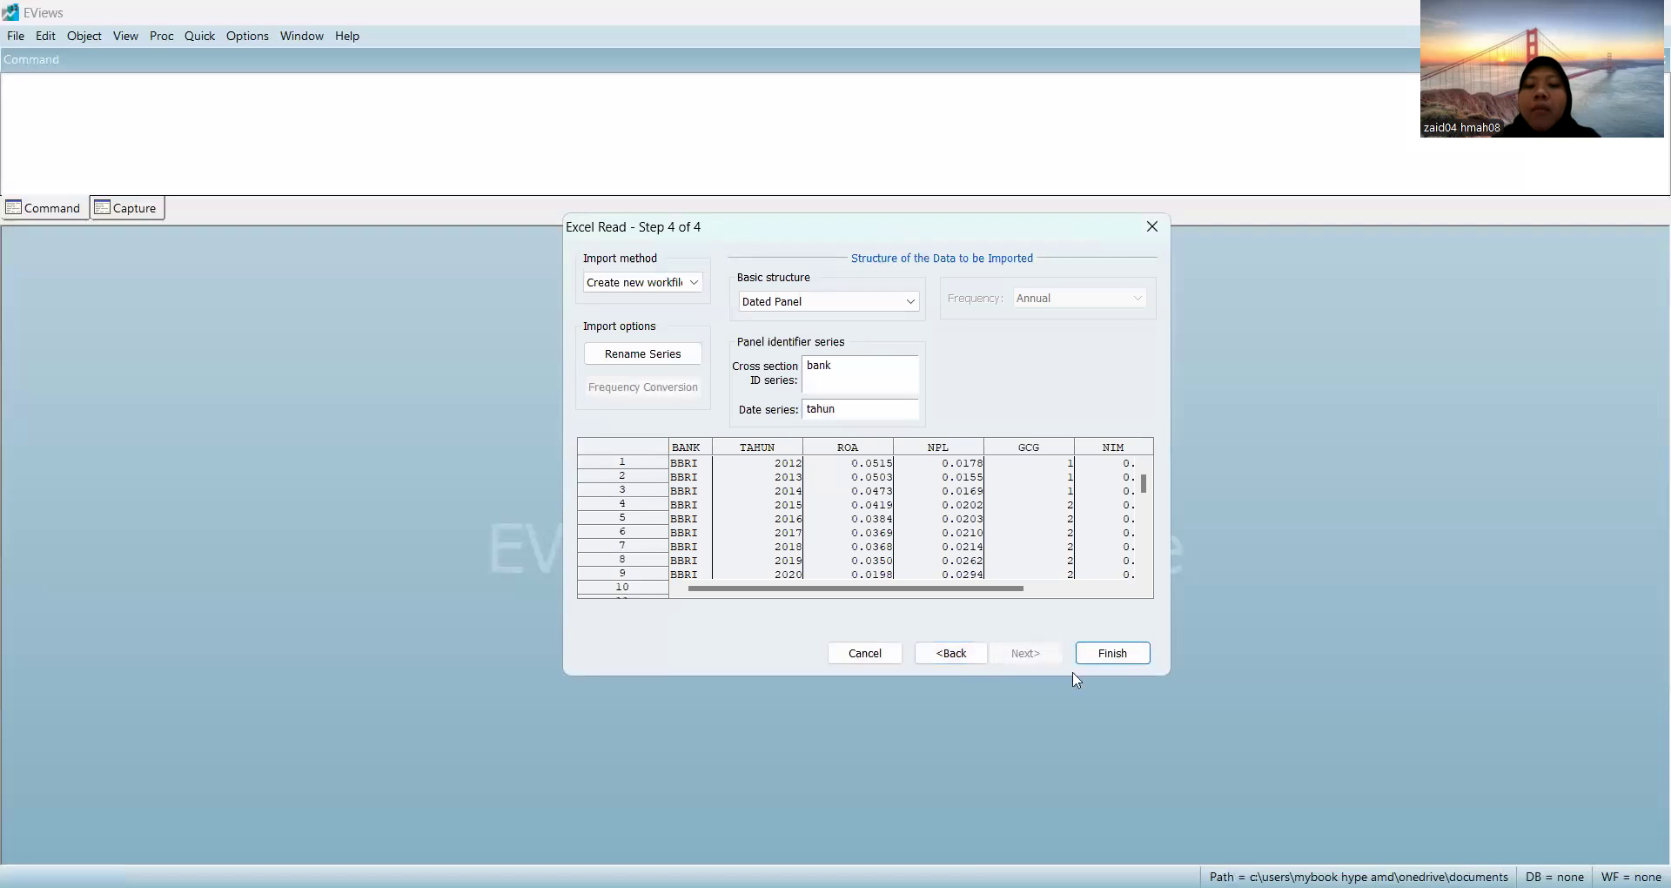
click(1115, 654)
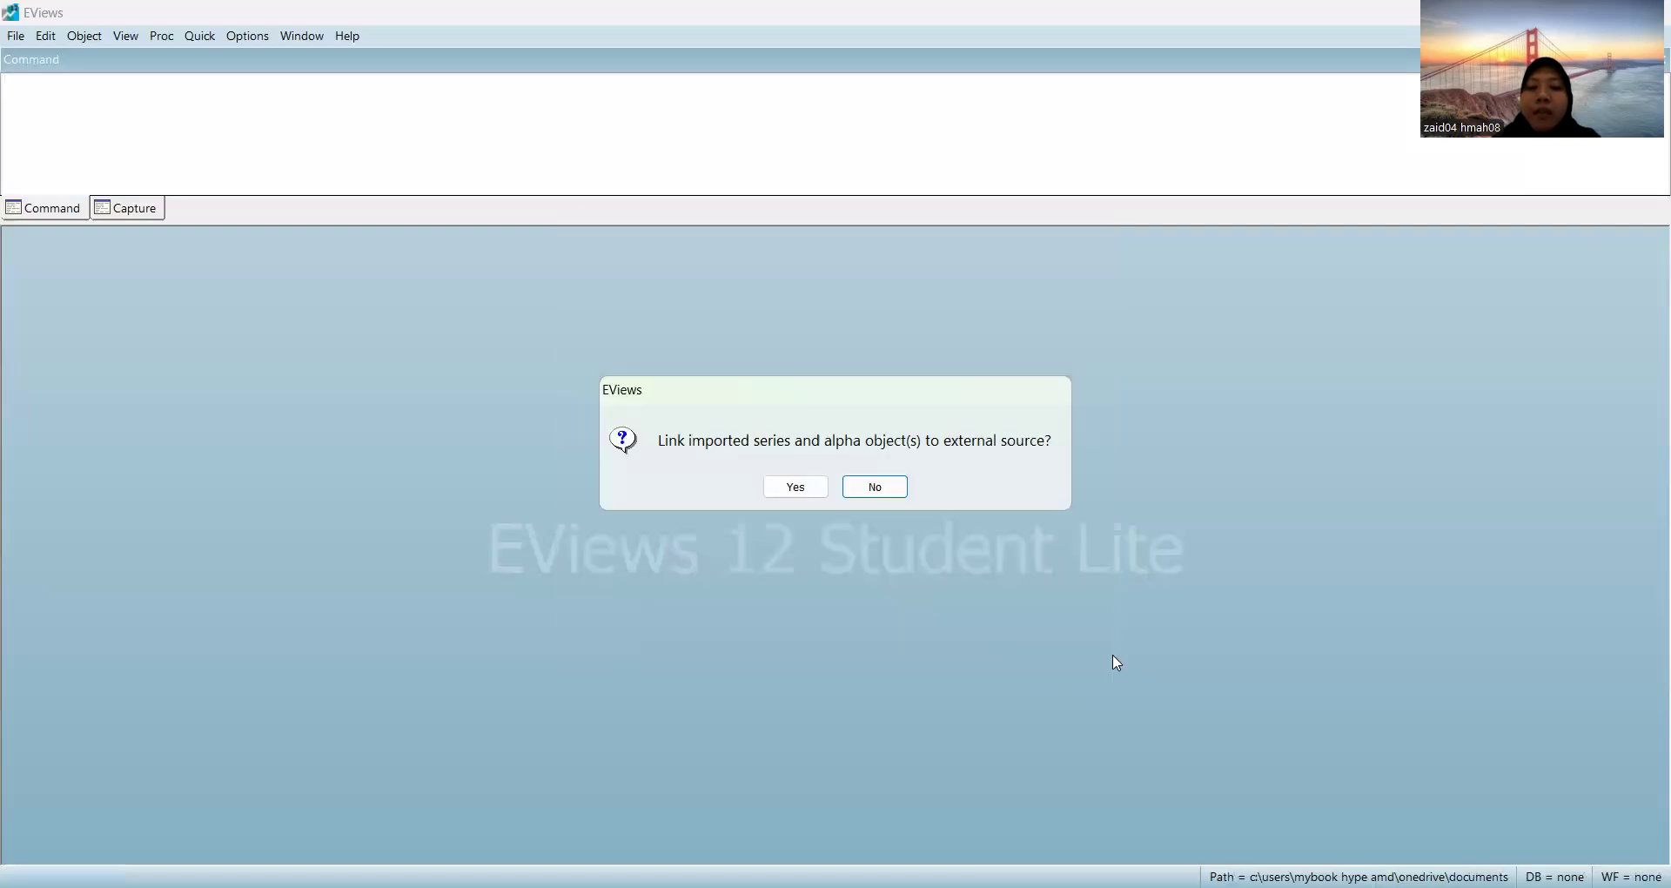
click(794, 489)
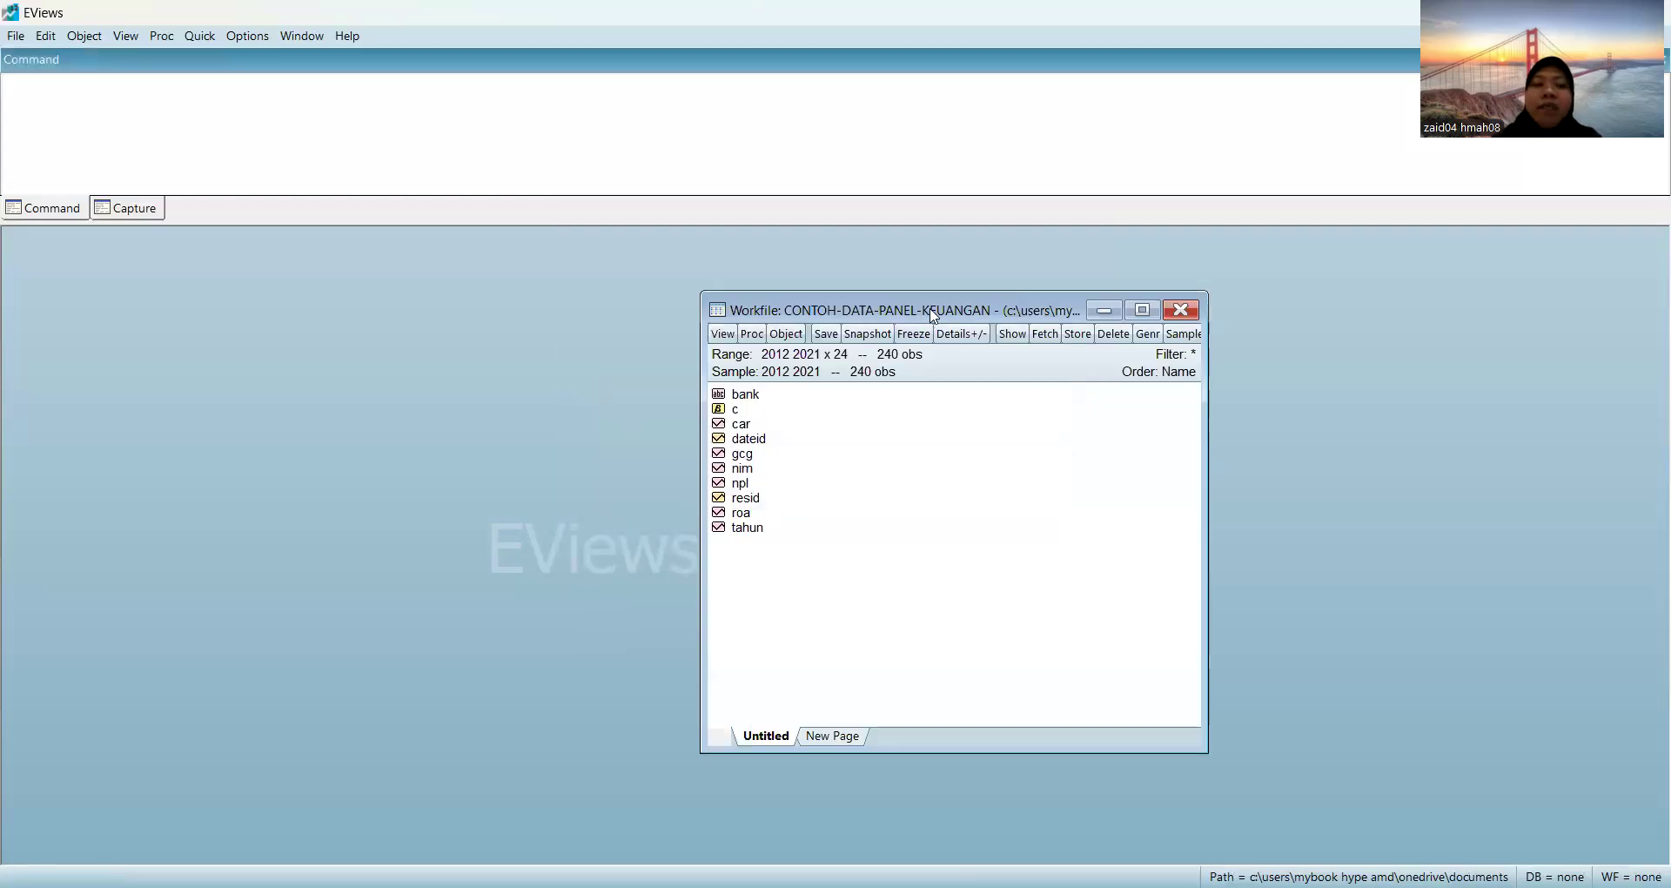
drag(936, 317, 352, 306)
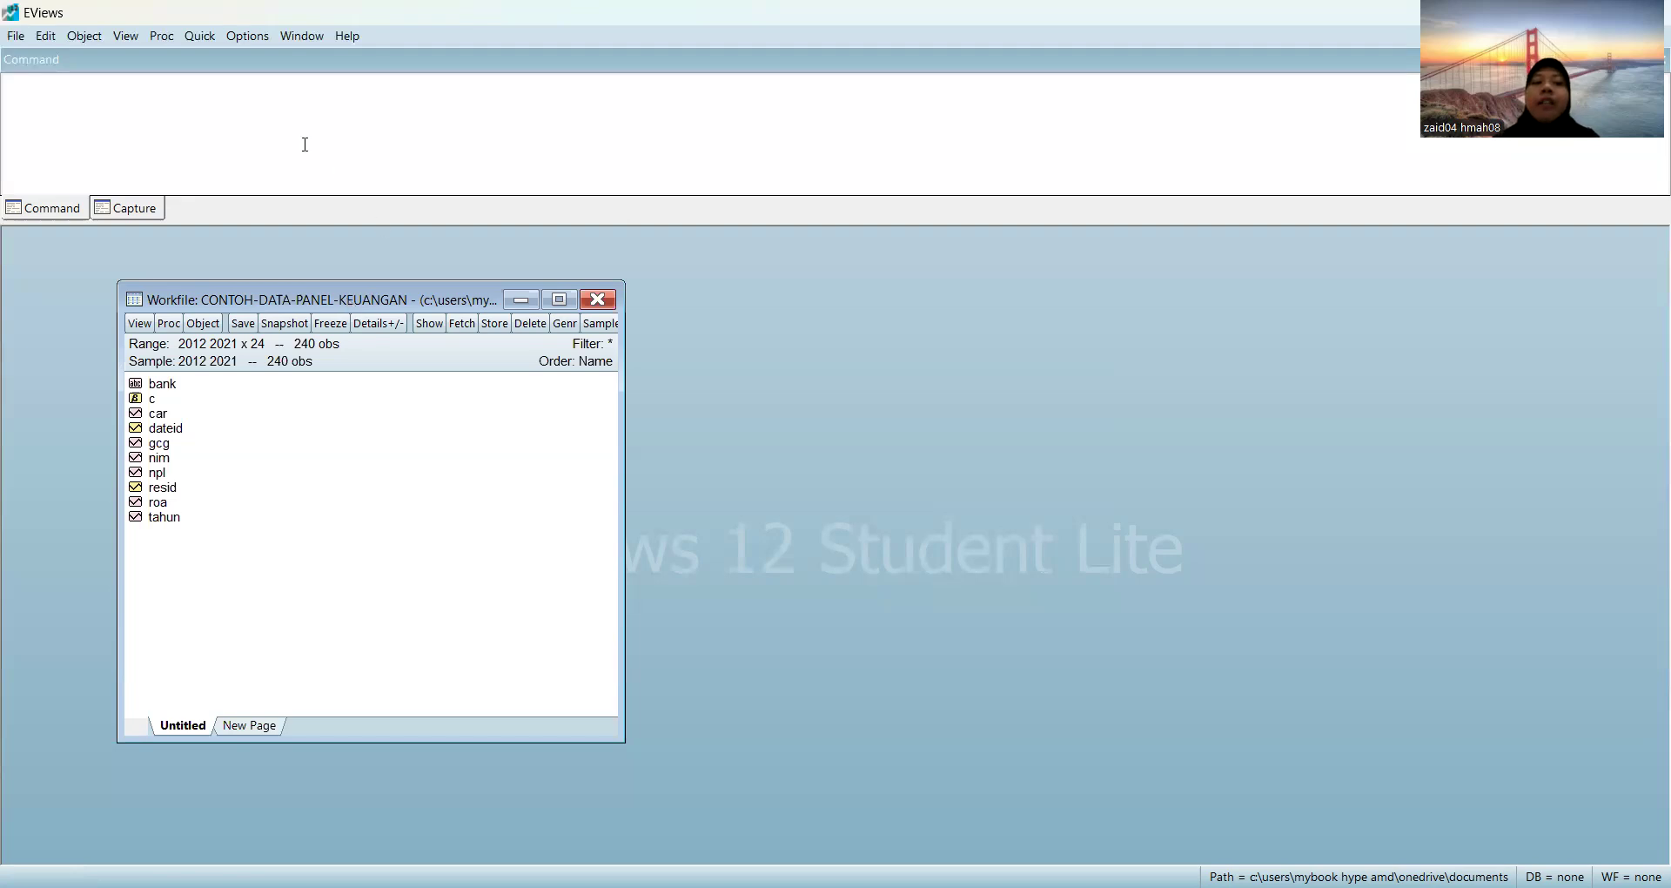
Step: Start a new equation estimation from the quick commands with the specification "roa c nim npl gcg car"
click(200, 36)
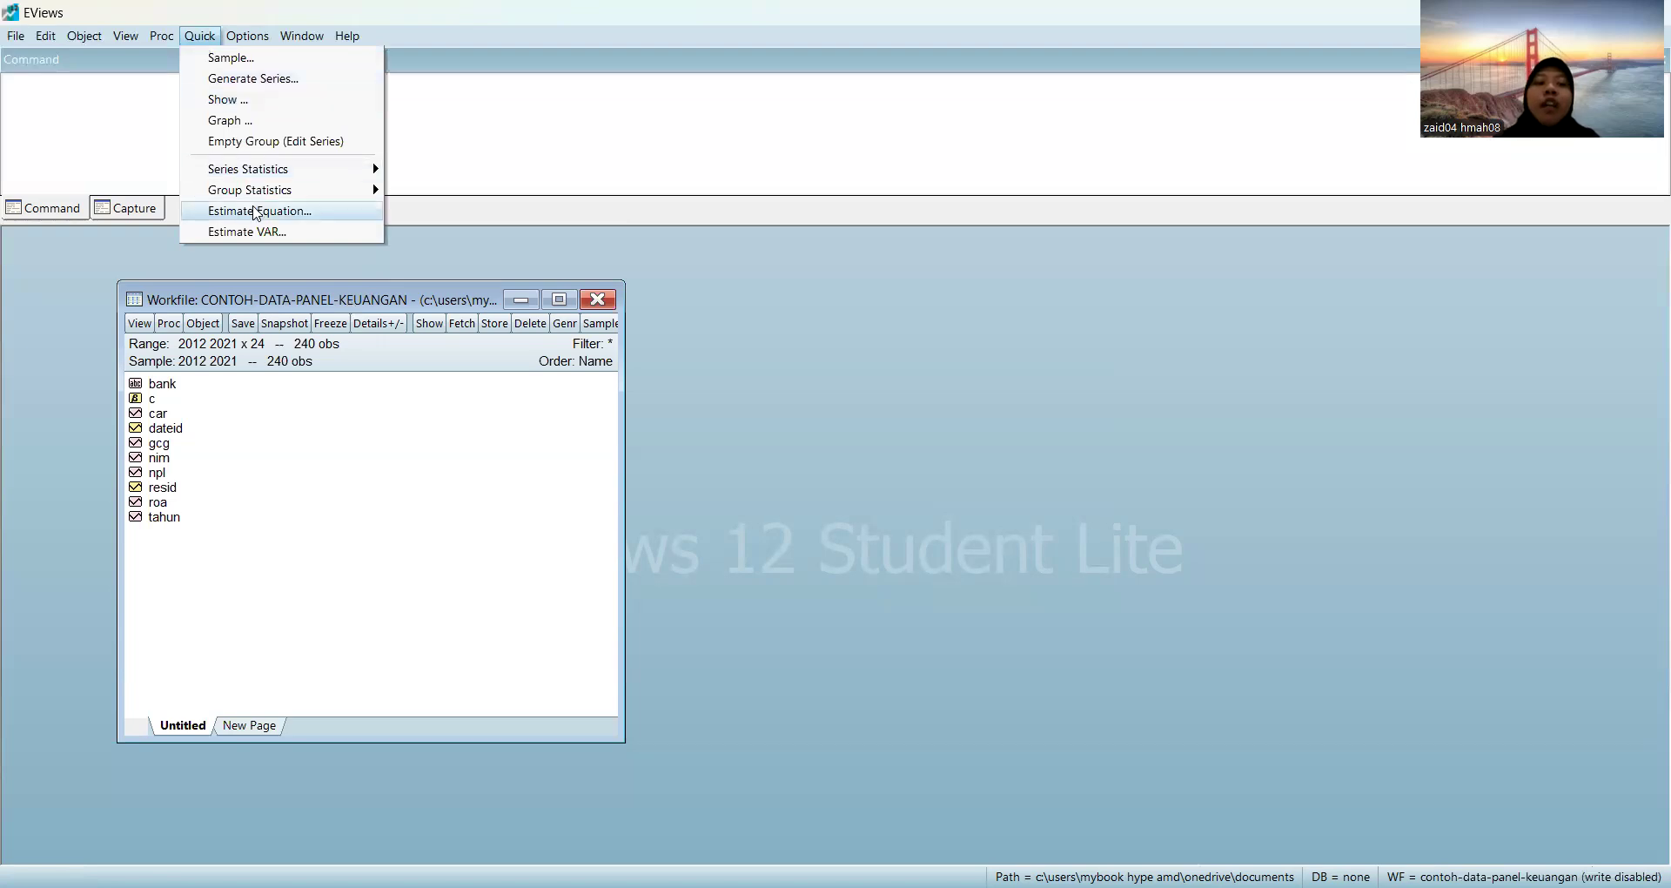
click(256, 212)
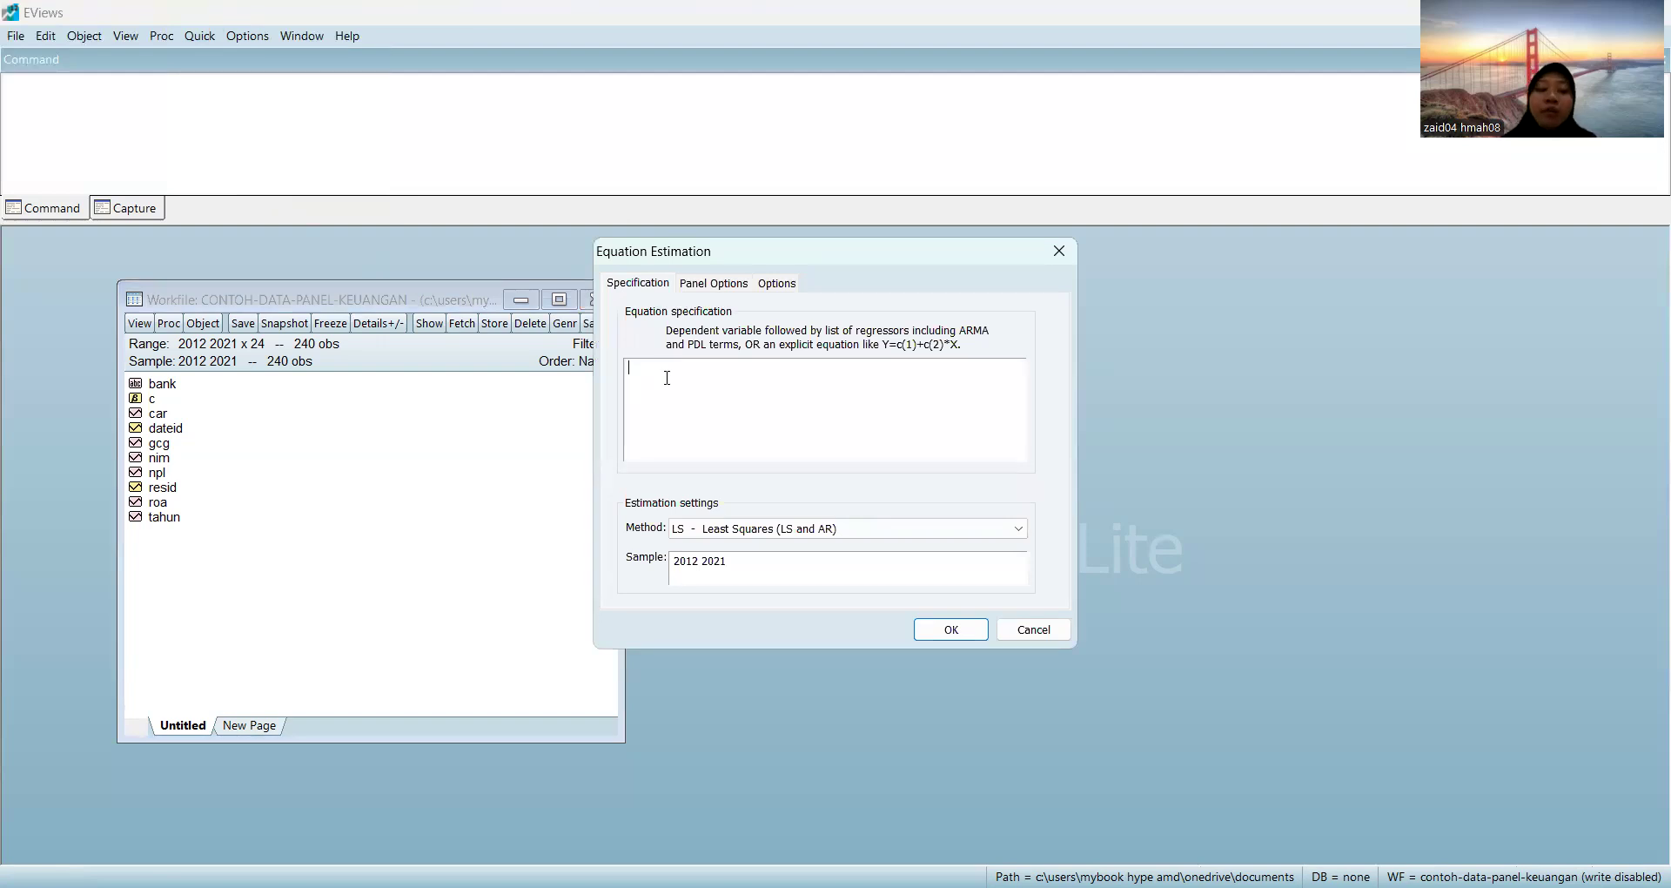
text(roa )
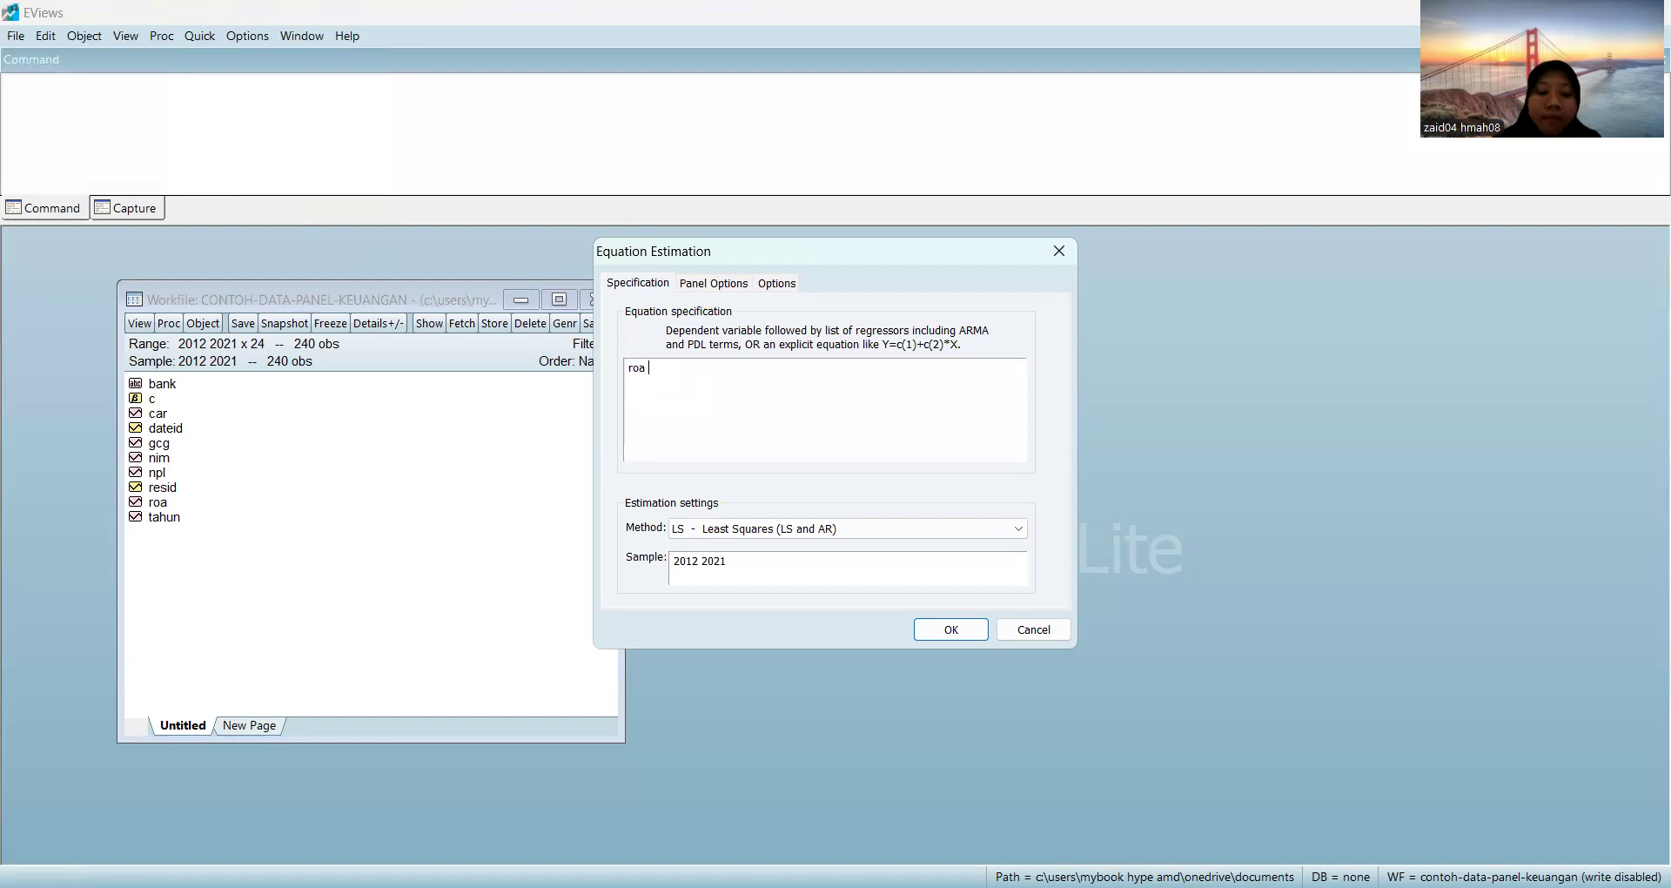
text(c)
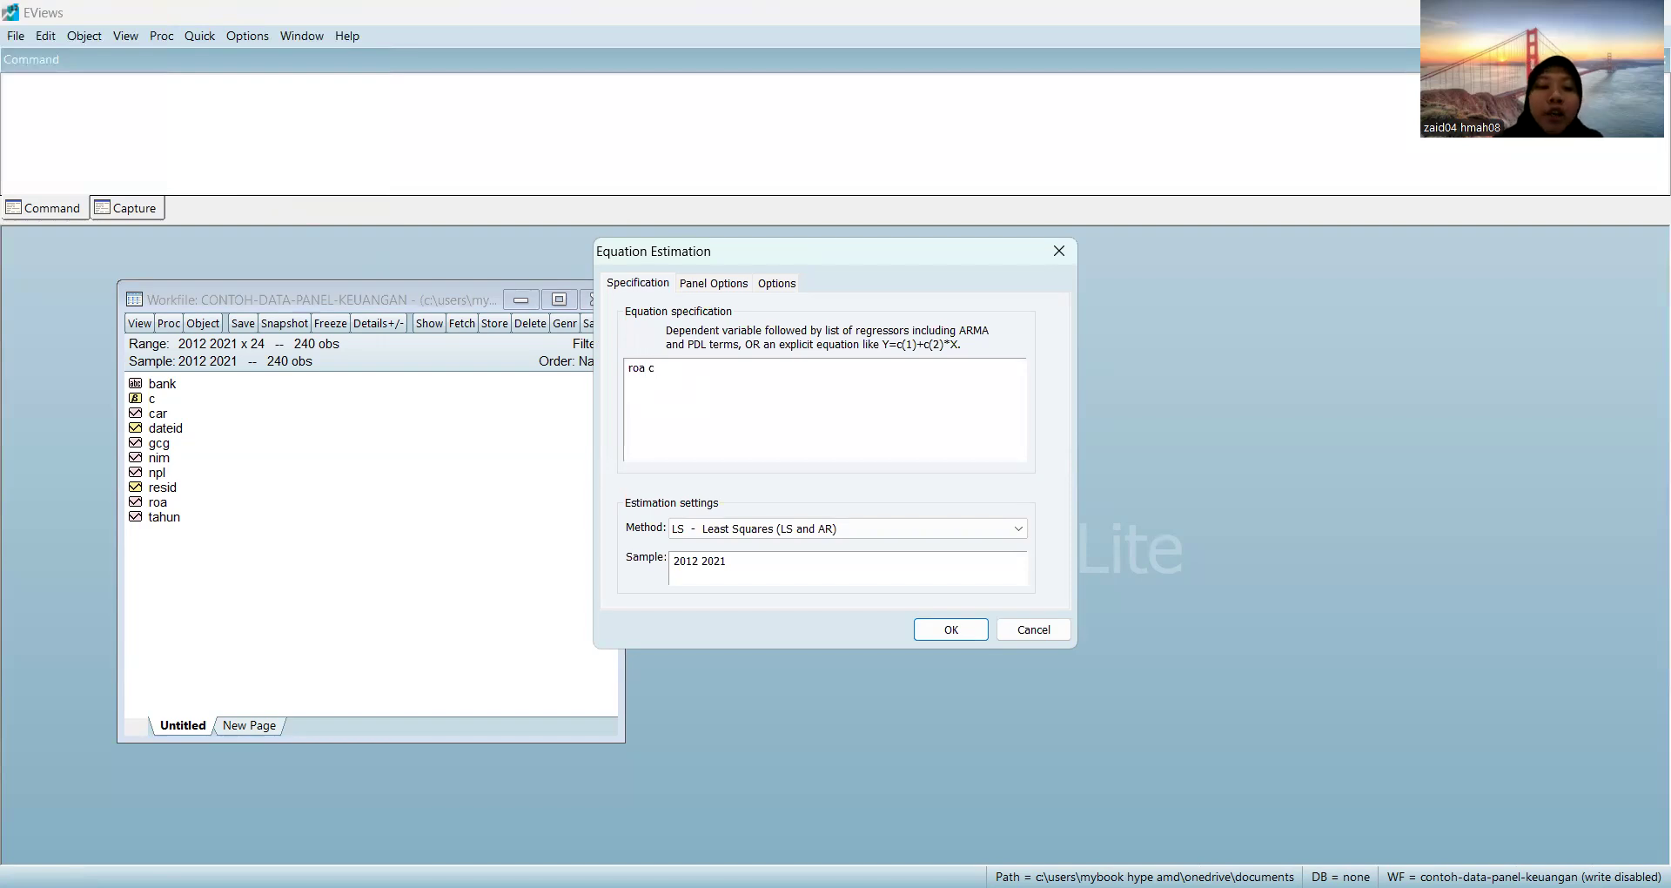
text( nim)
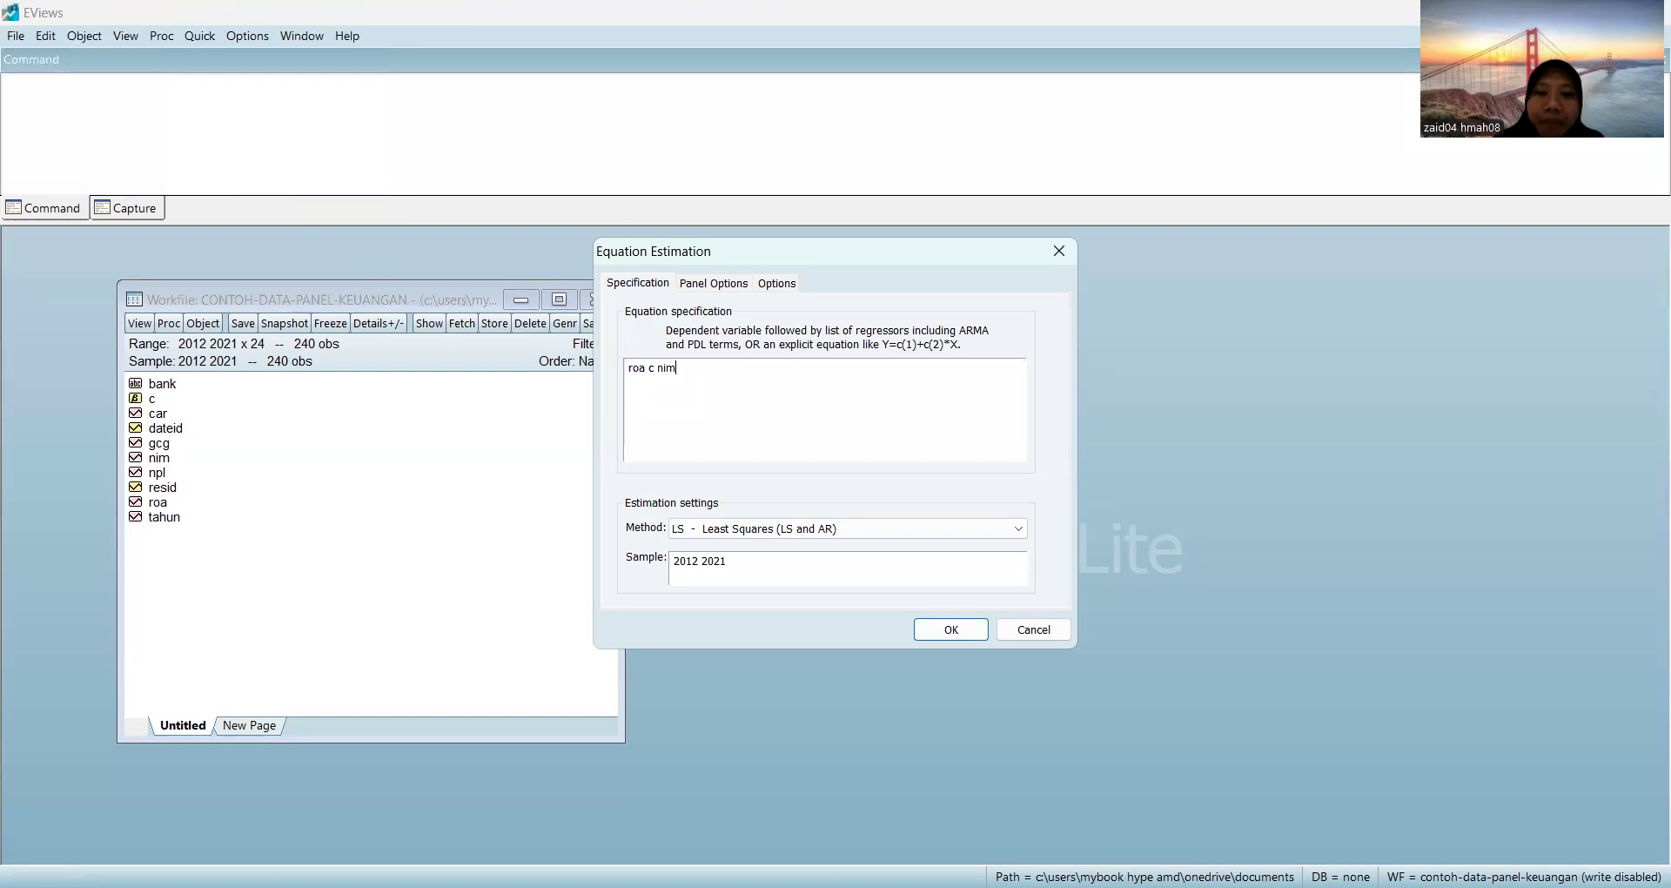
text( npl gc)
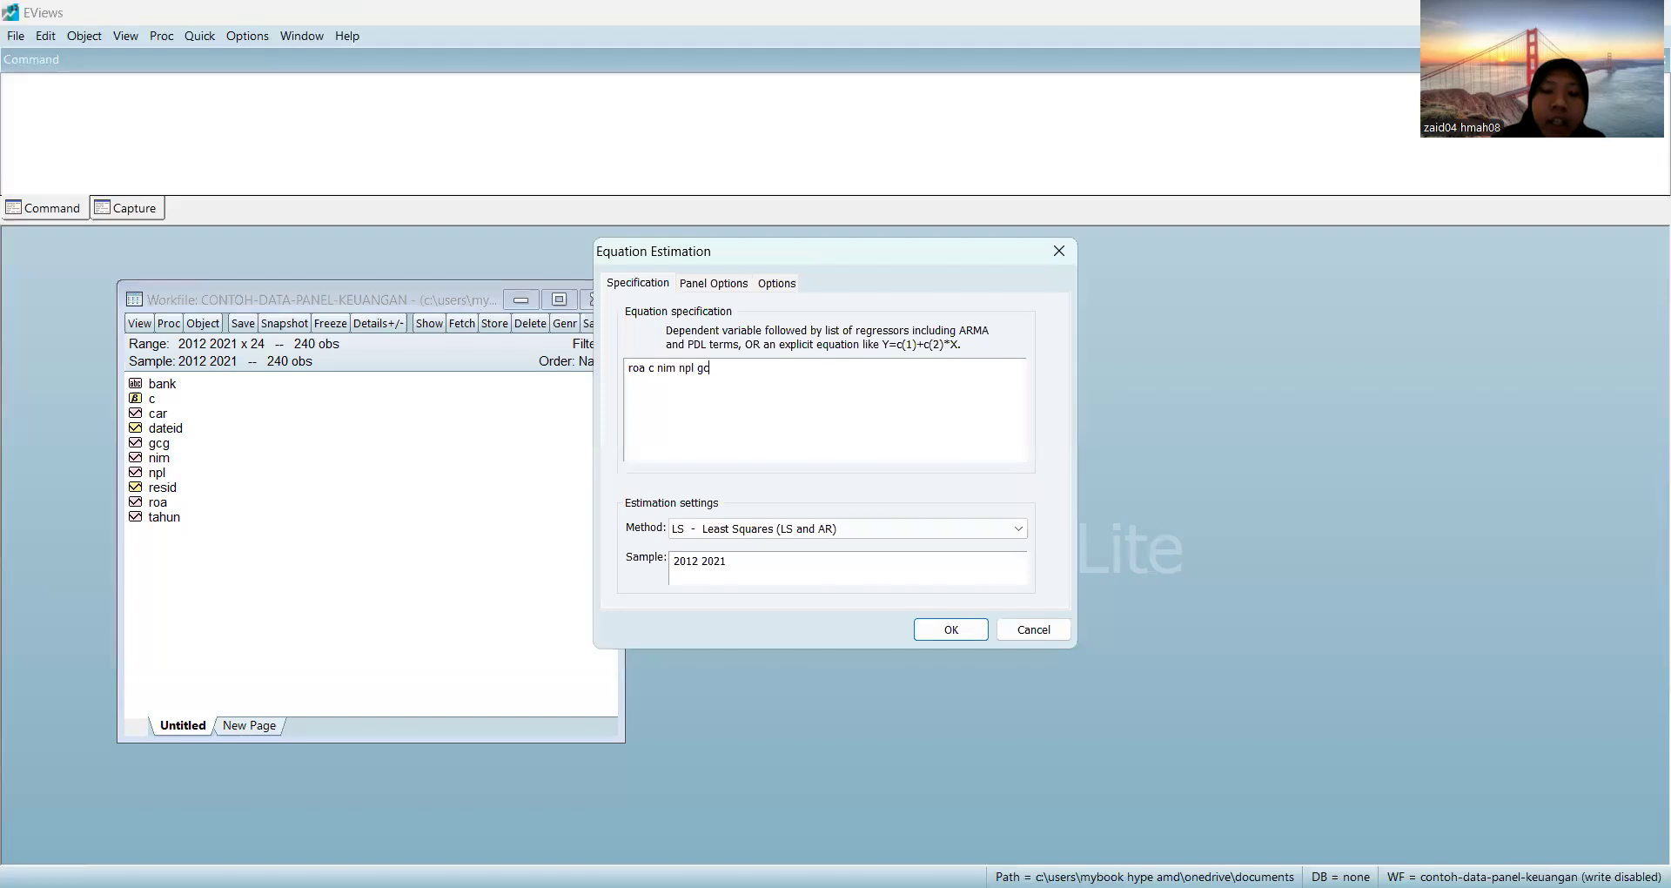
text(g car)
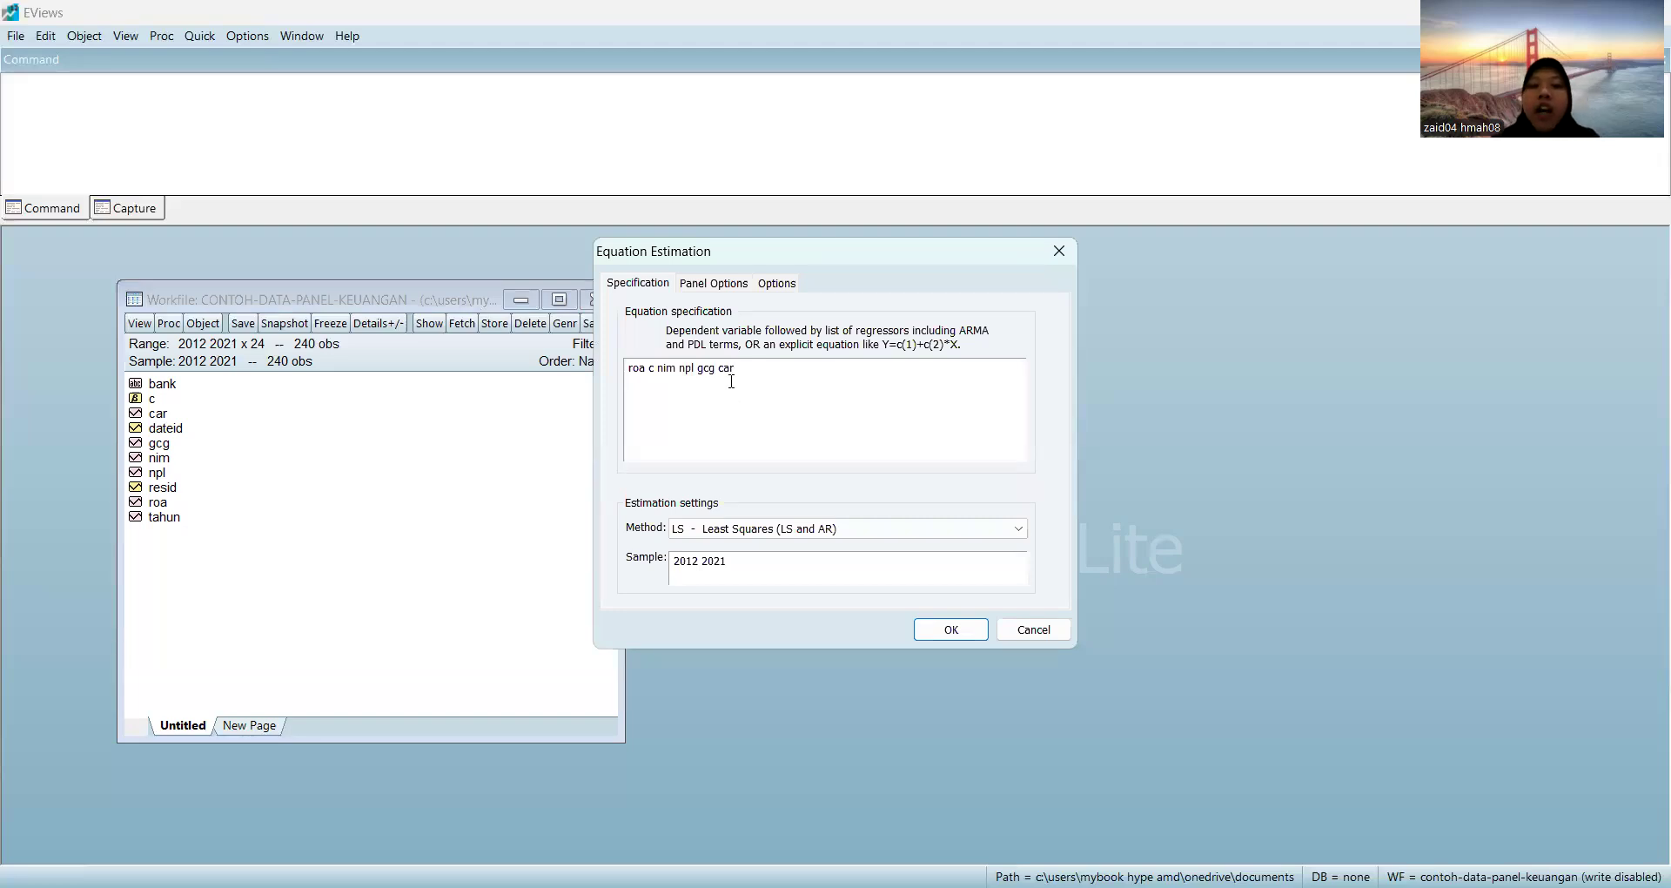
Step: Set the cross-section effects to None and estimate the equation
click(729, 290)
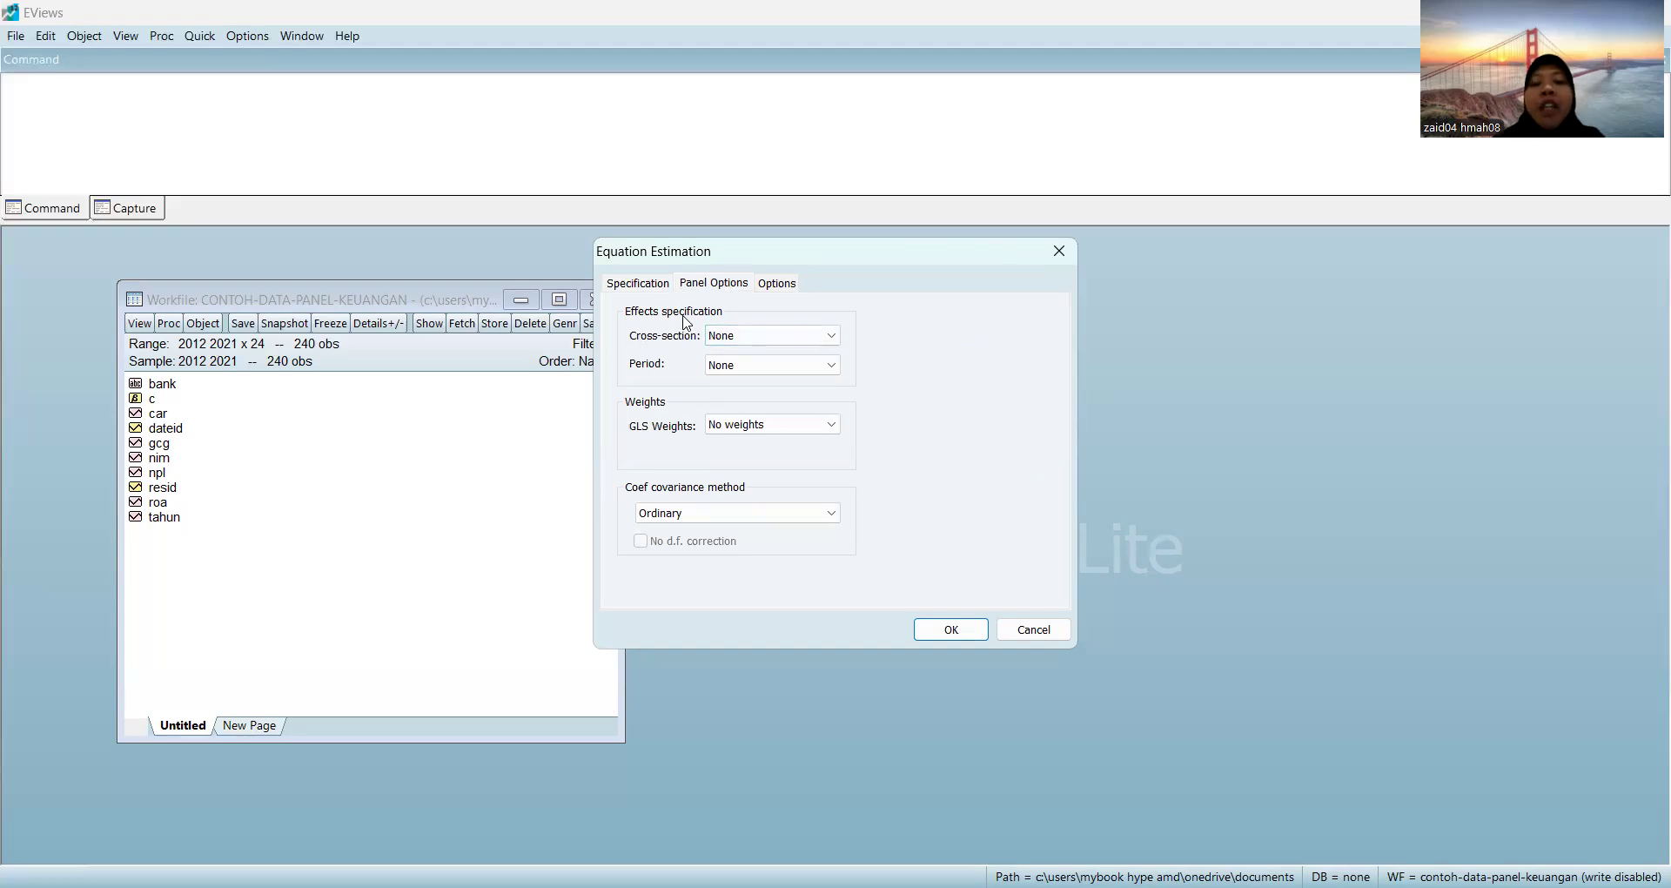
click(832, 336)
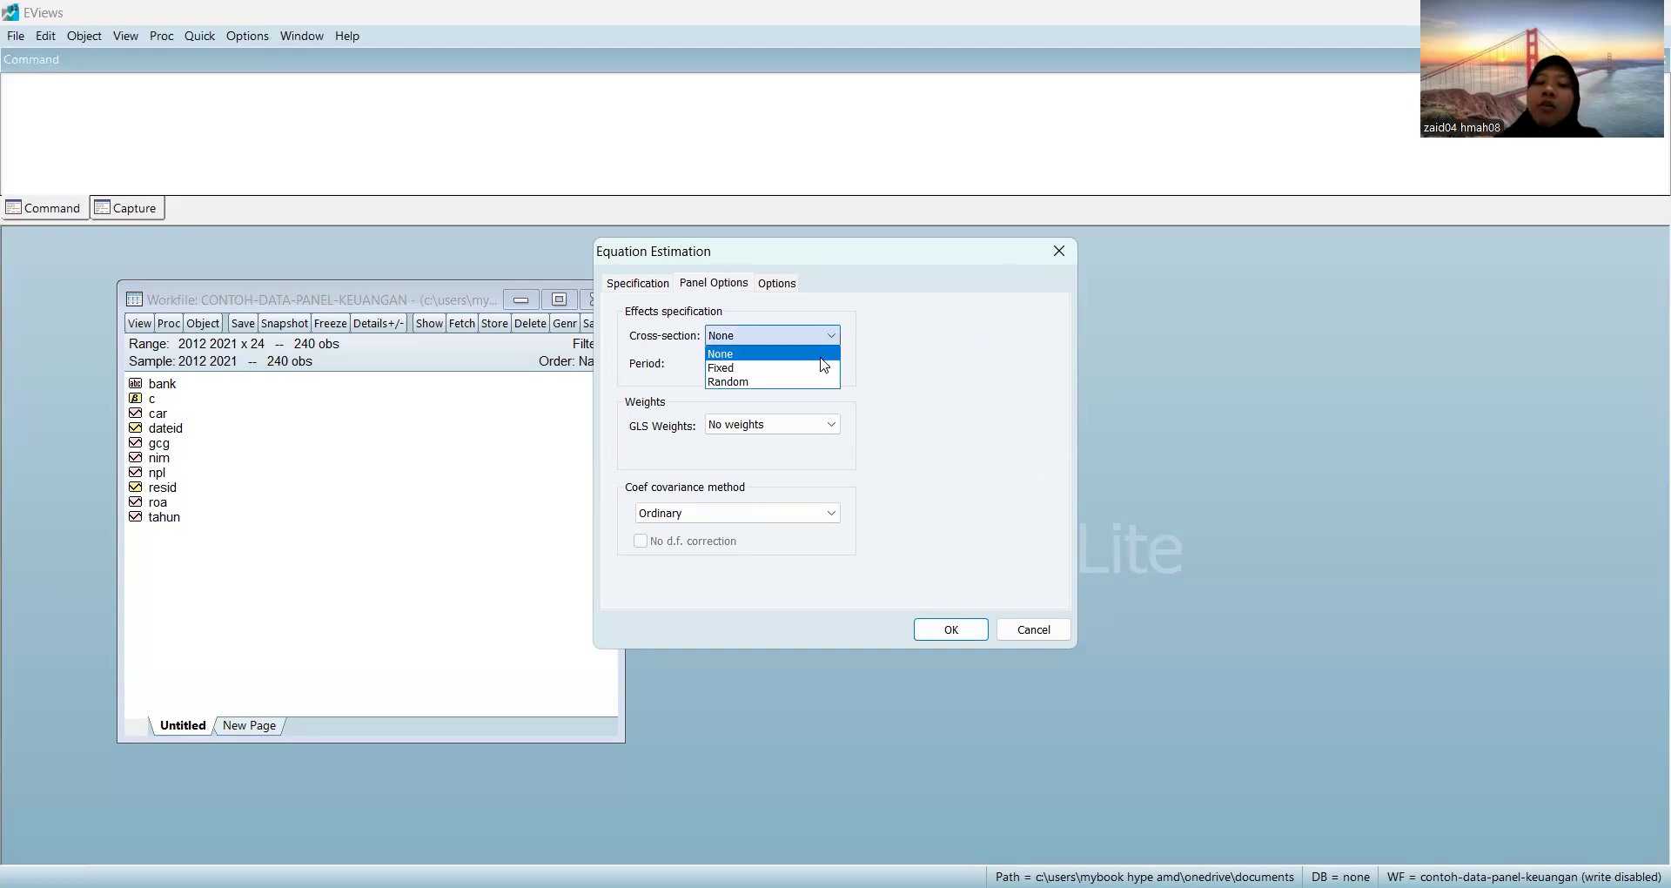
click(820, 357)
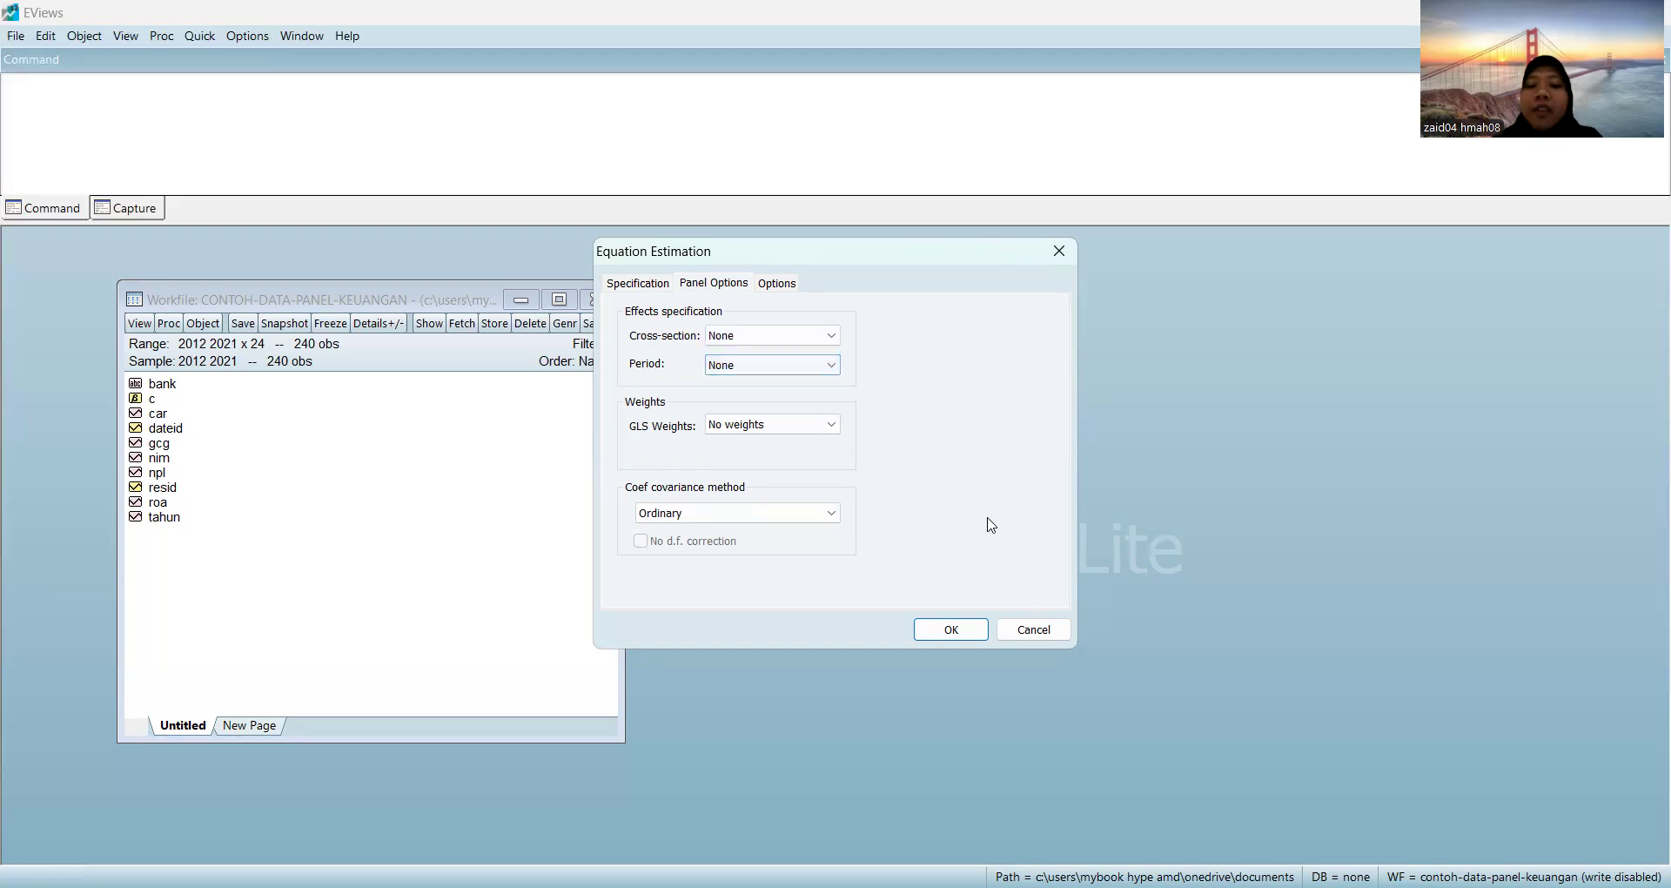
click(970, 631)
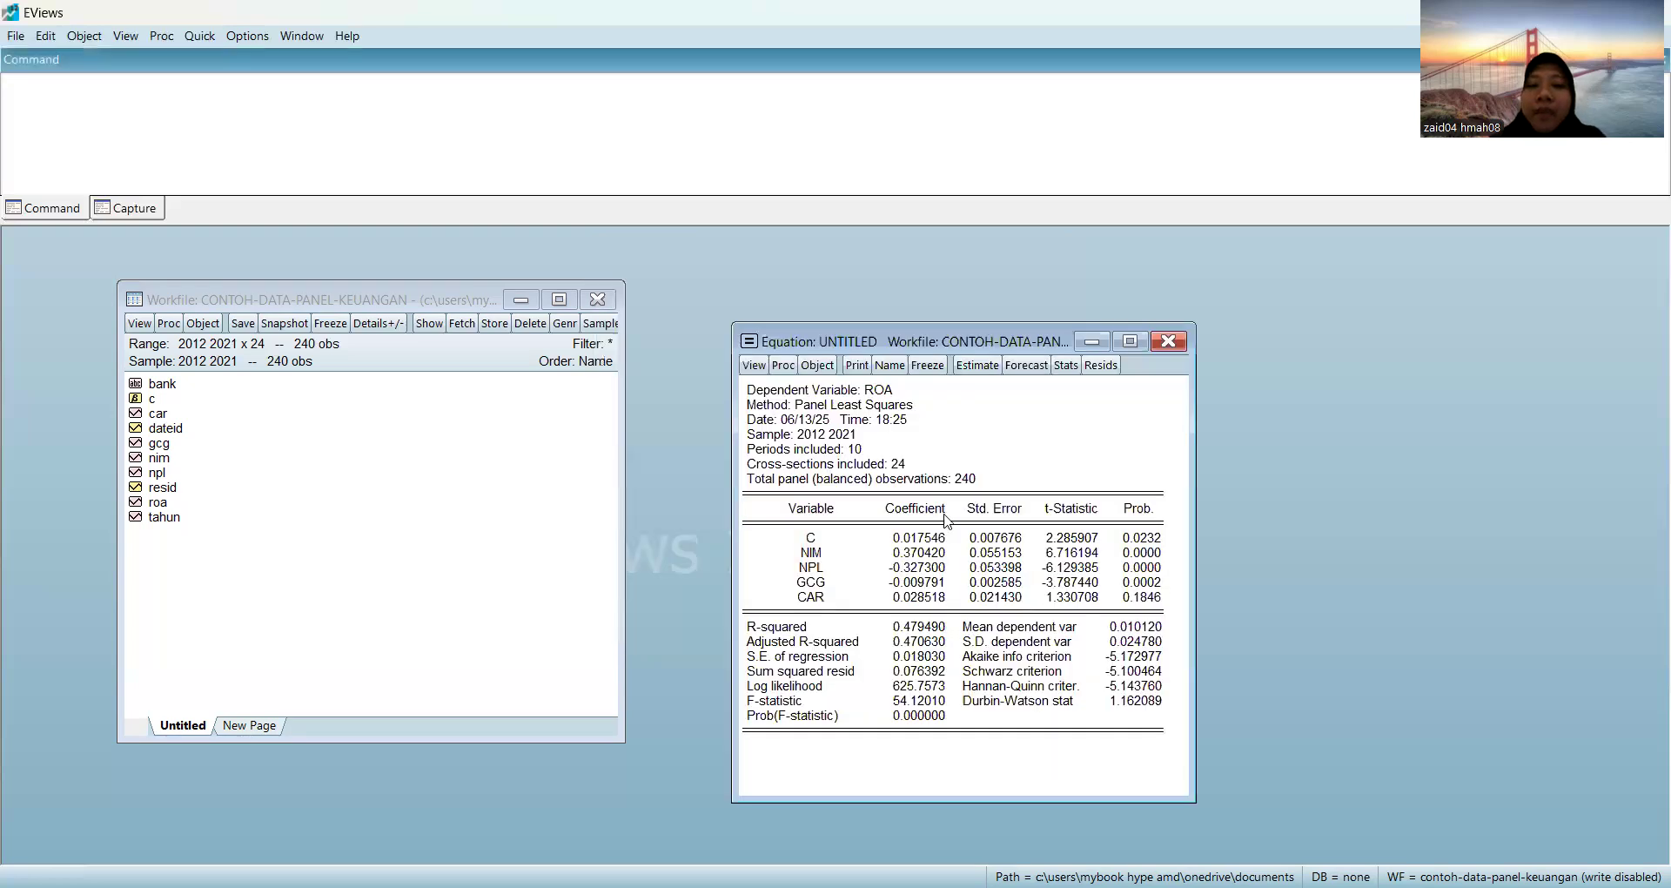
Step: Name the estimated equation CEM and place its window beside the workfile
click(890, 365)
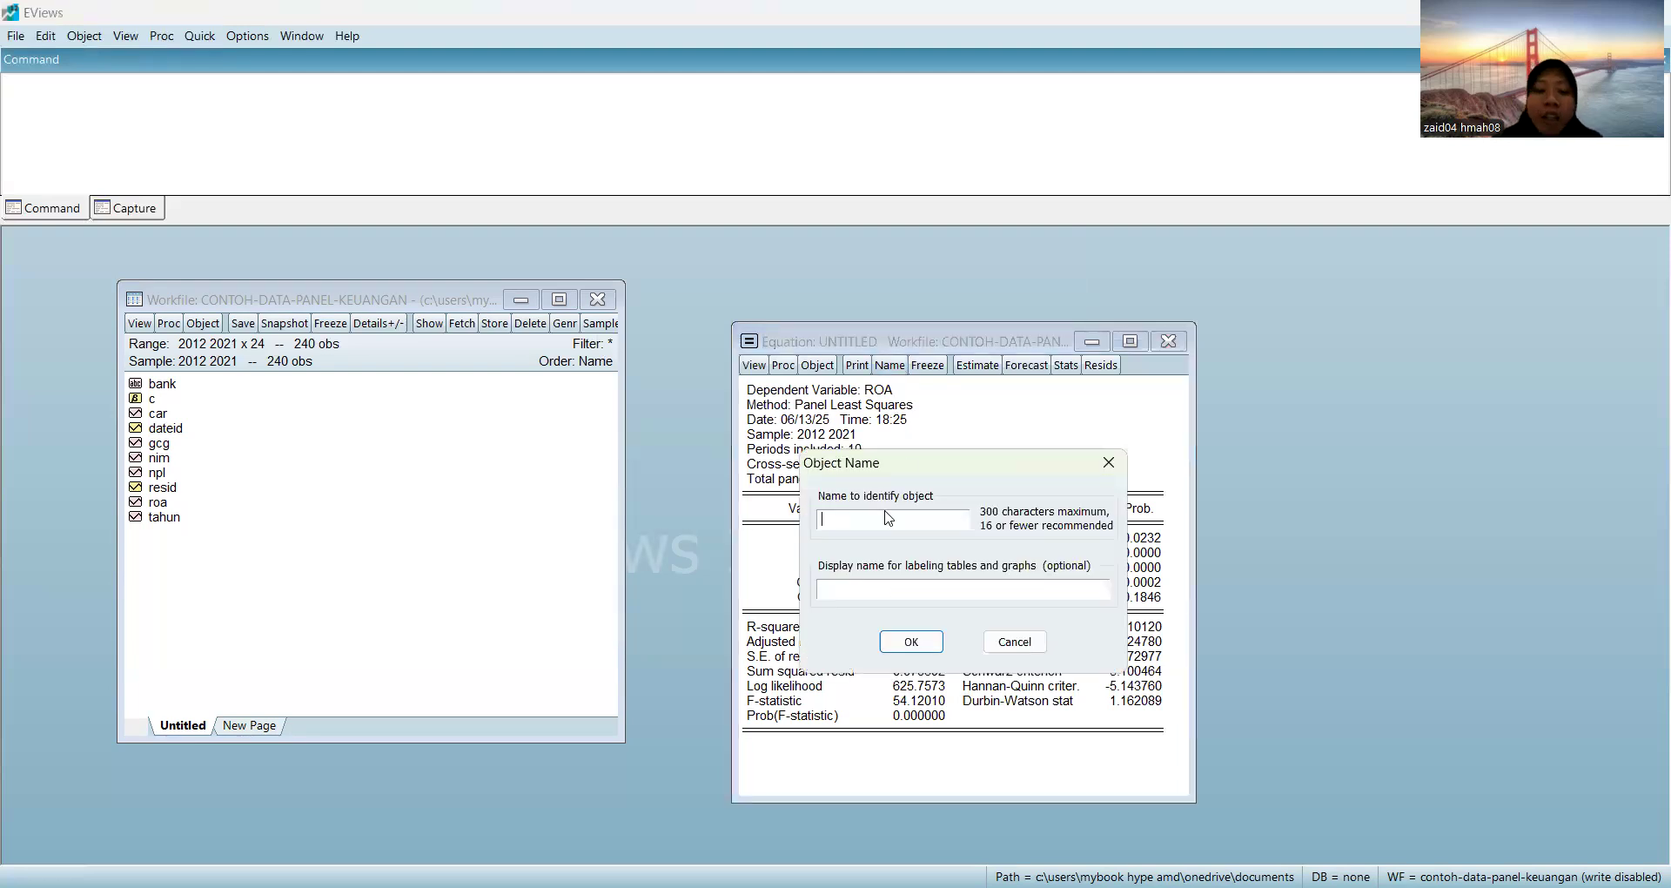
text(CEM)
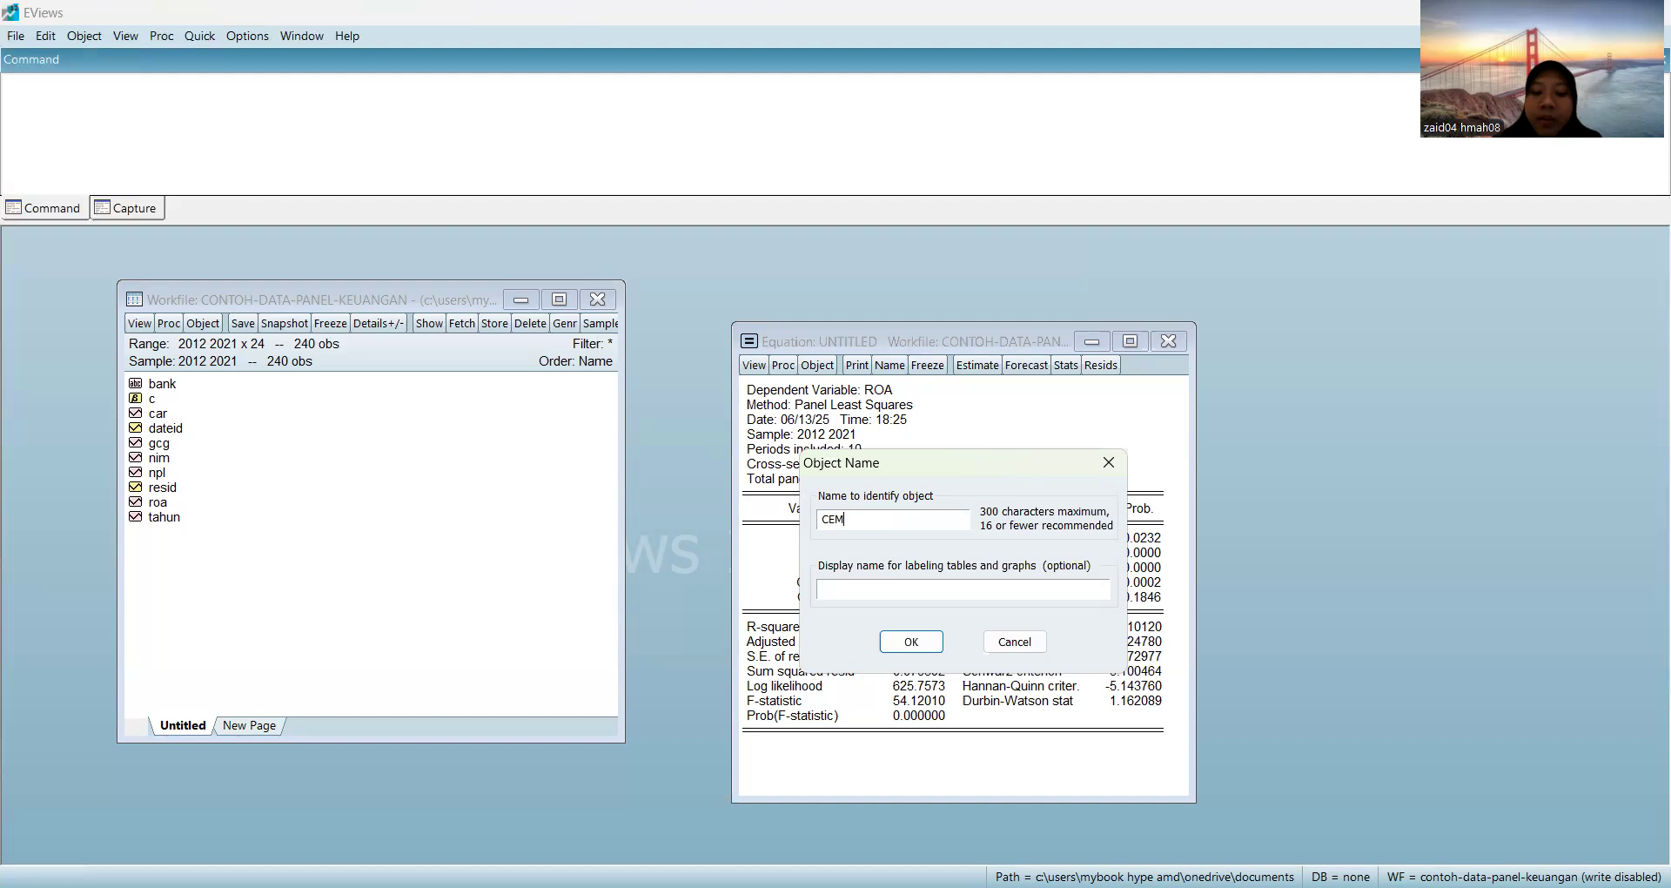
click(902, 642)
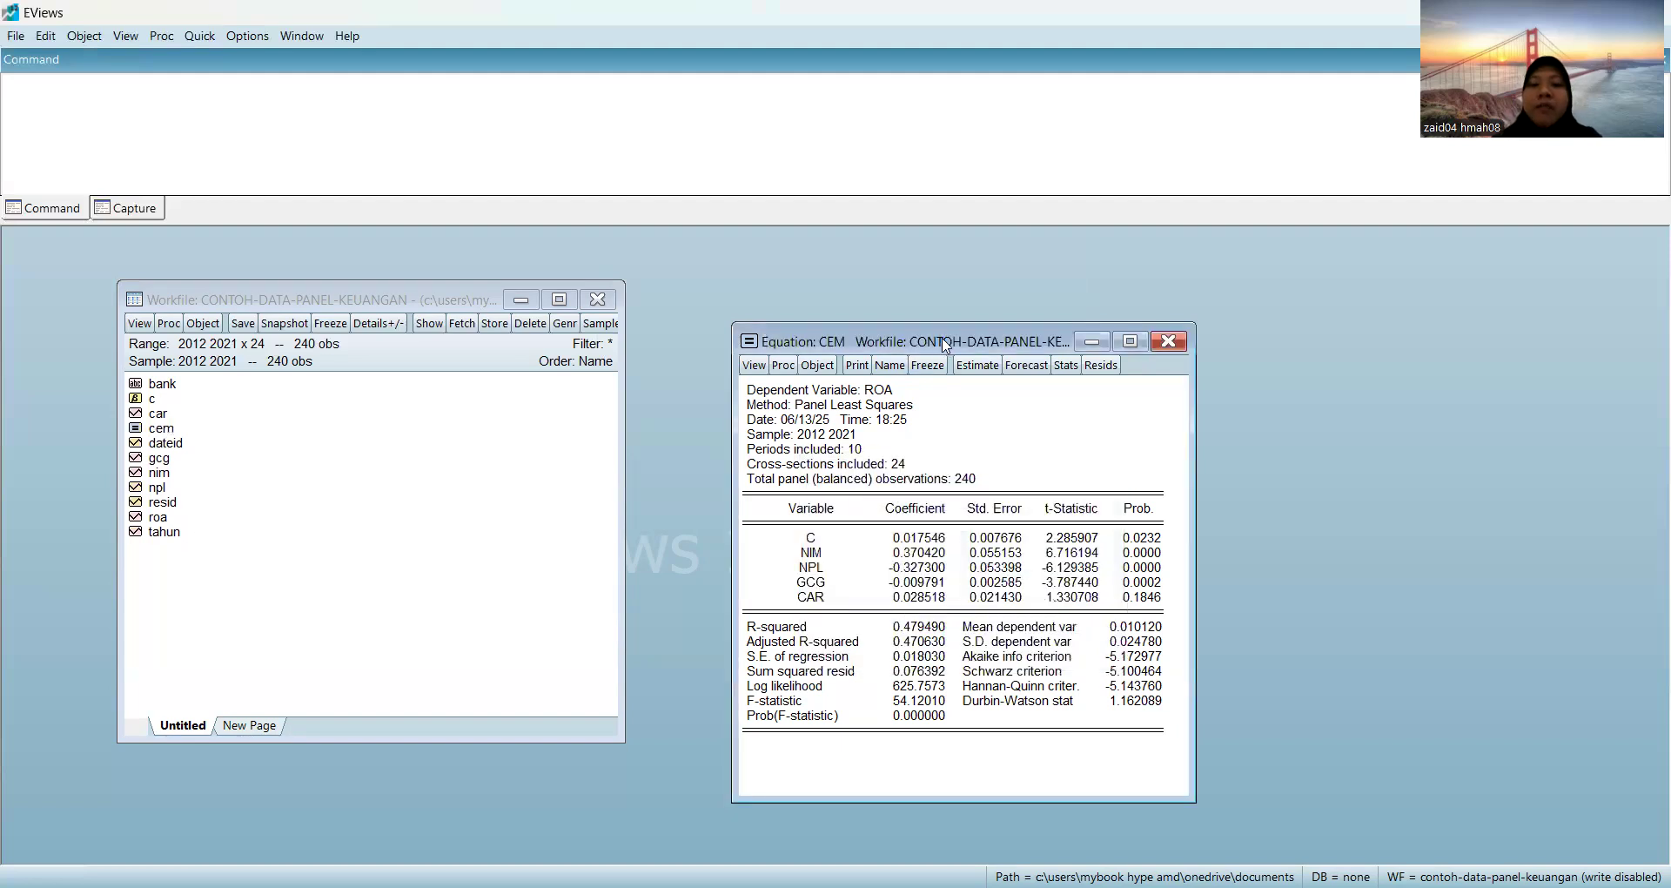
drag(947, 345, 895, 300)
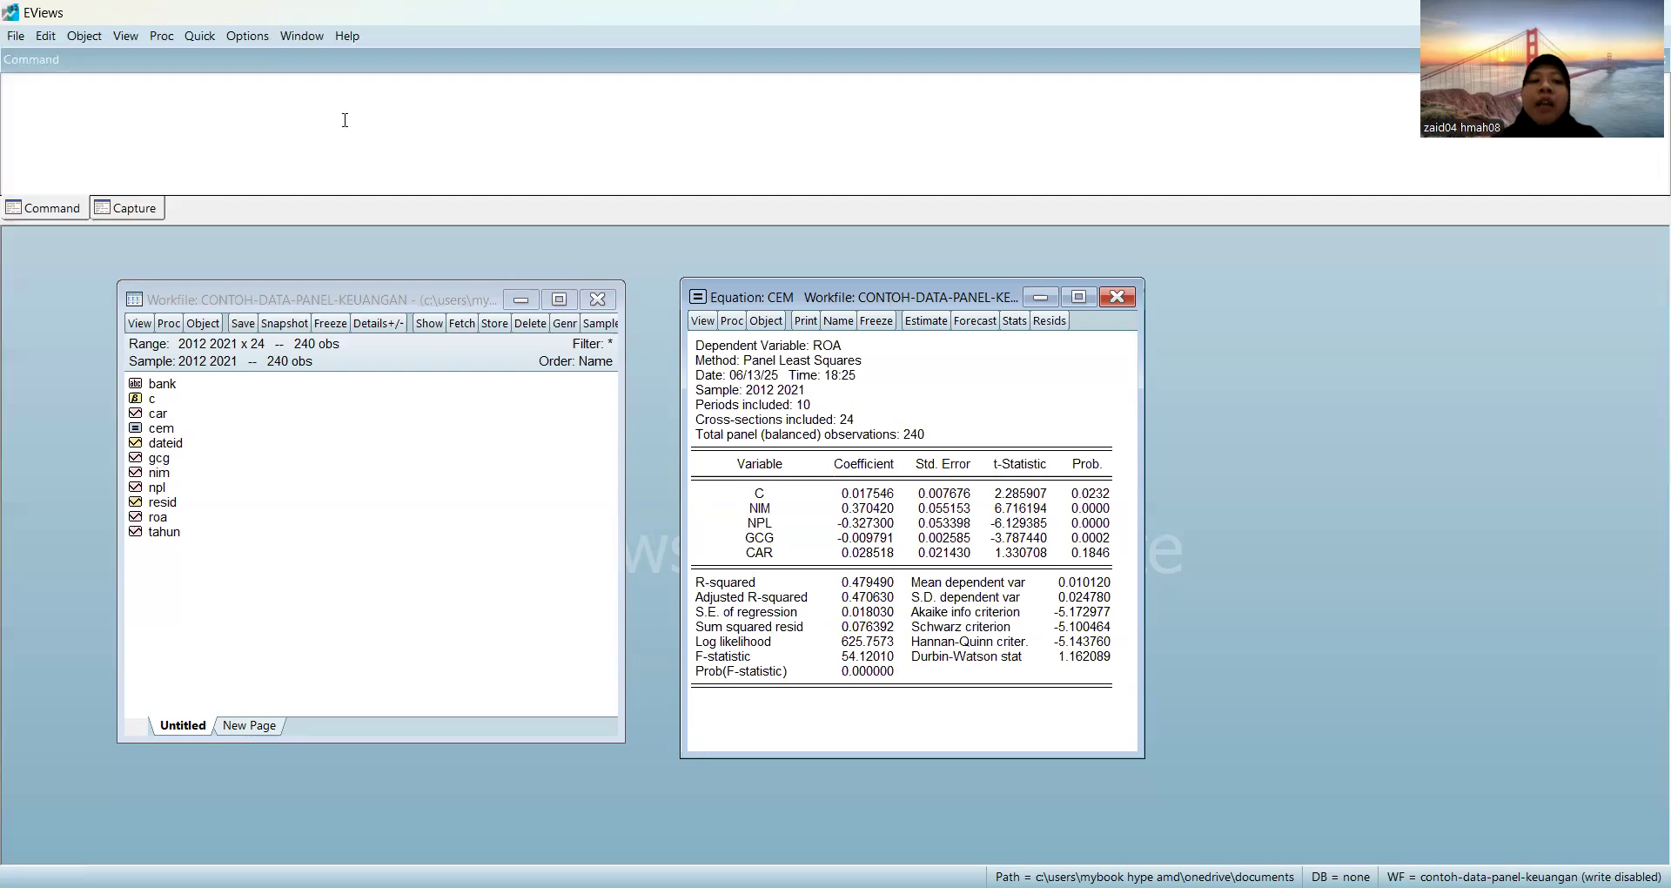
Step: Start a second equation estimation with the same specification, "roa c nim npl gcg car"
click(200, 39)
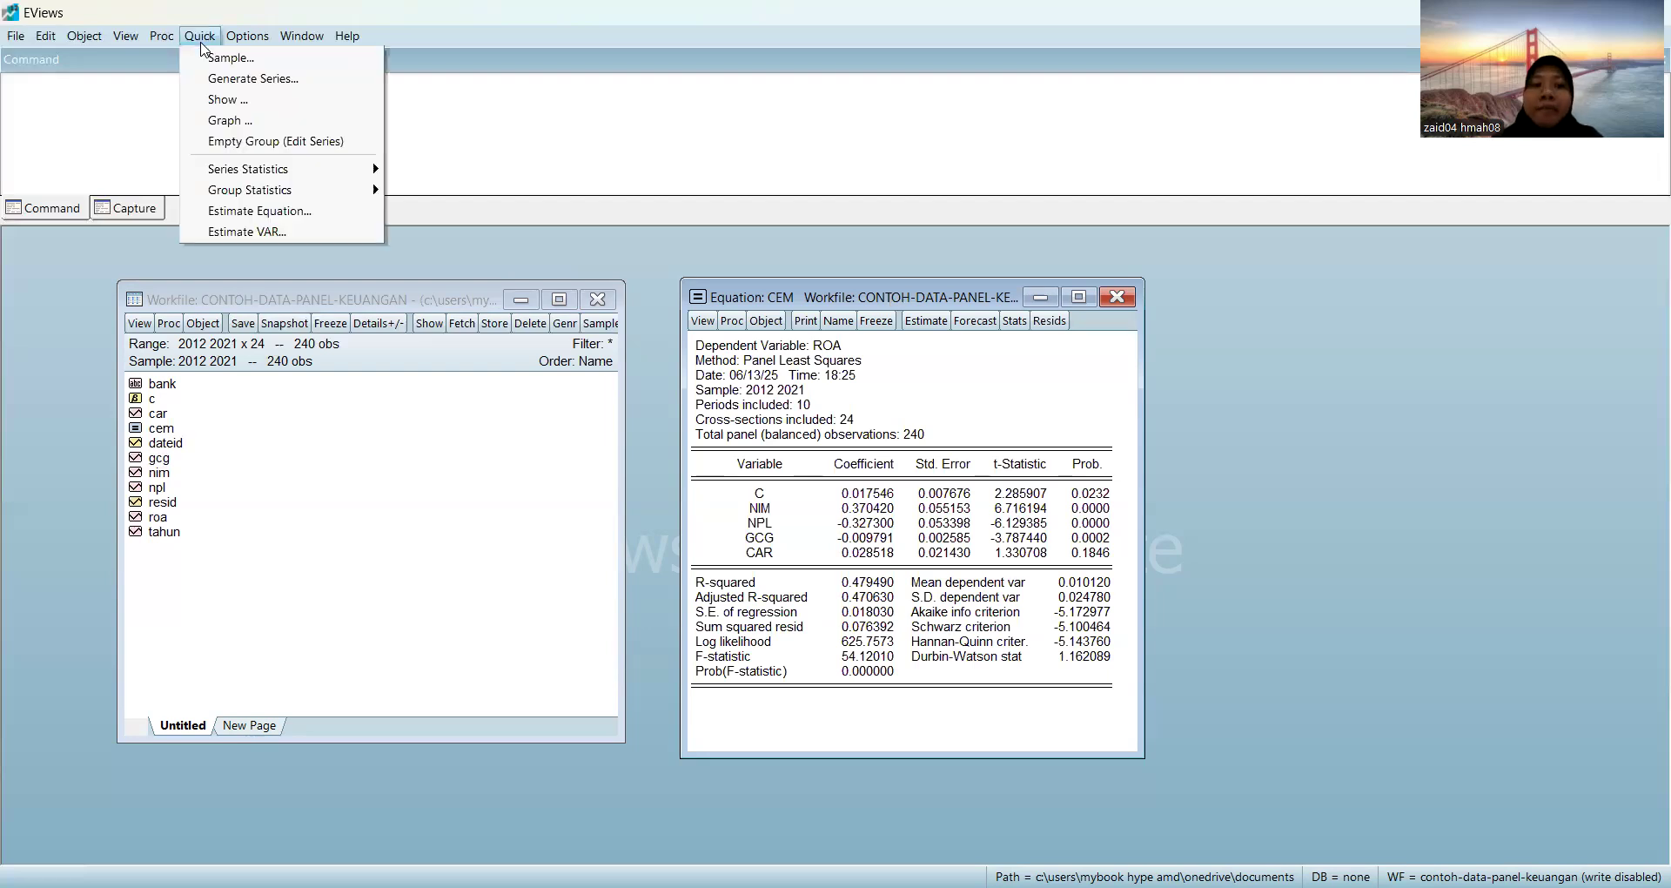
click(256, 210)
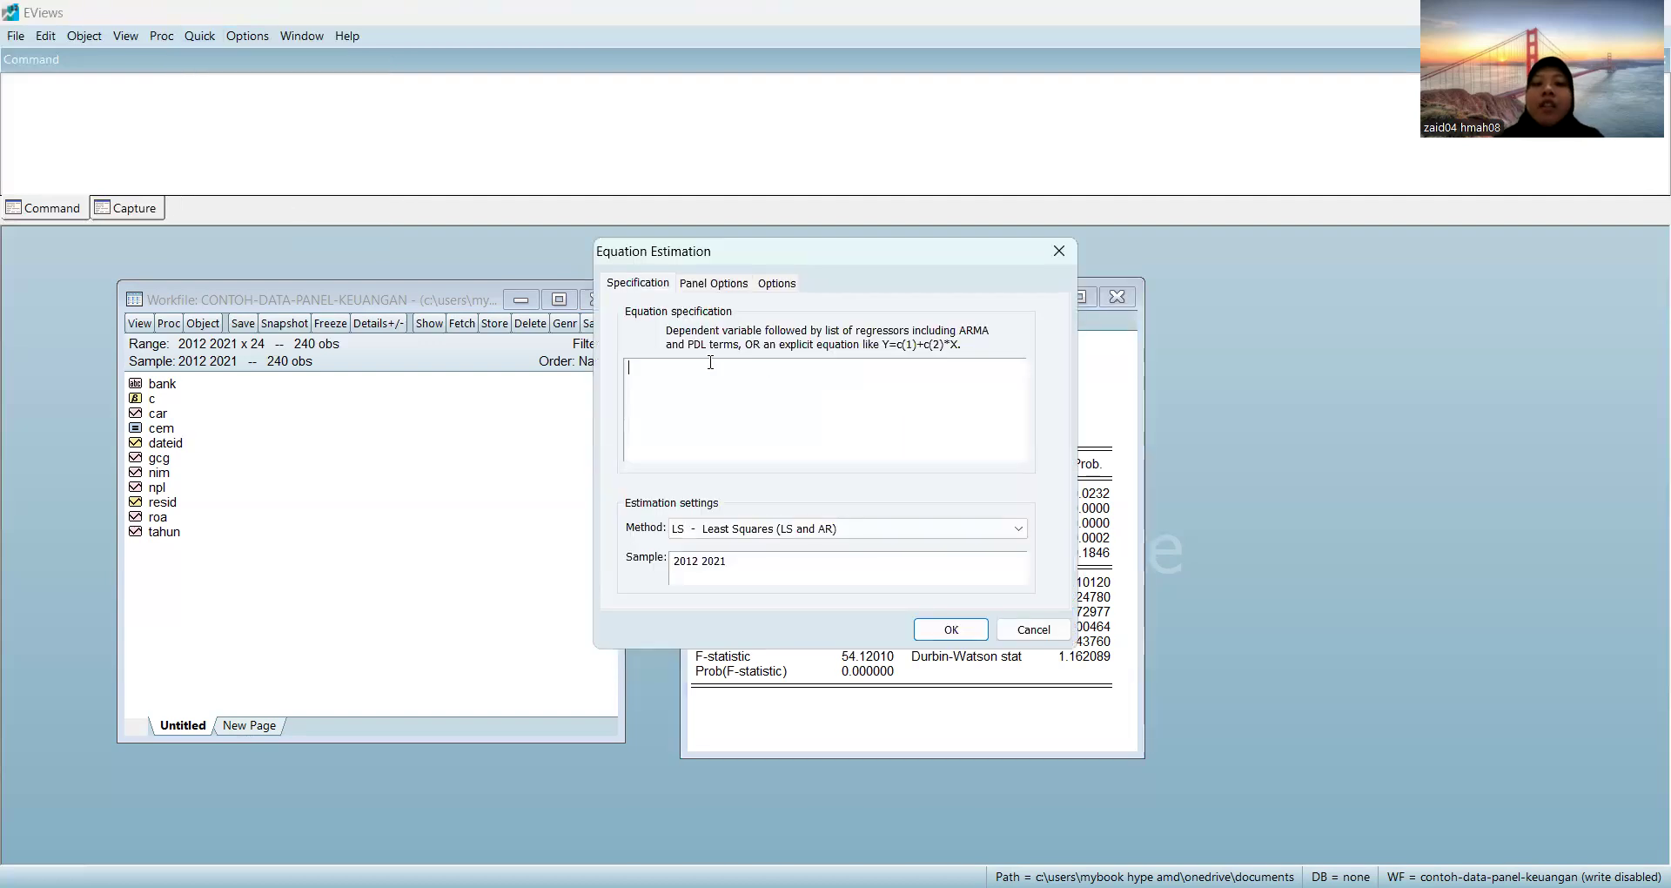
text(r)
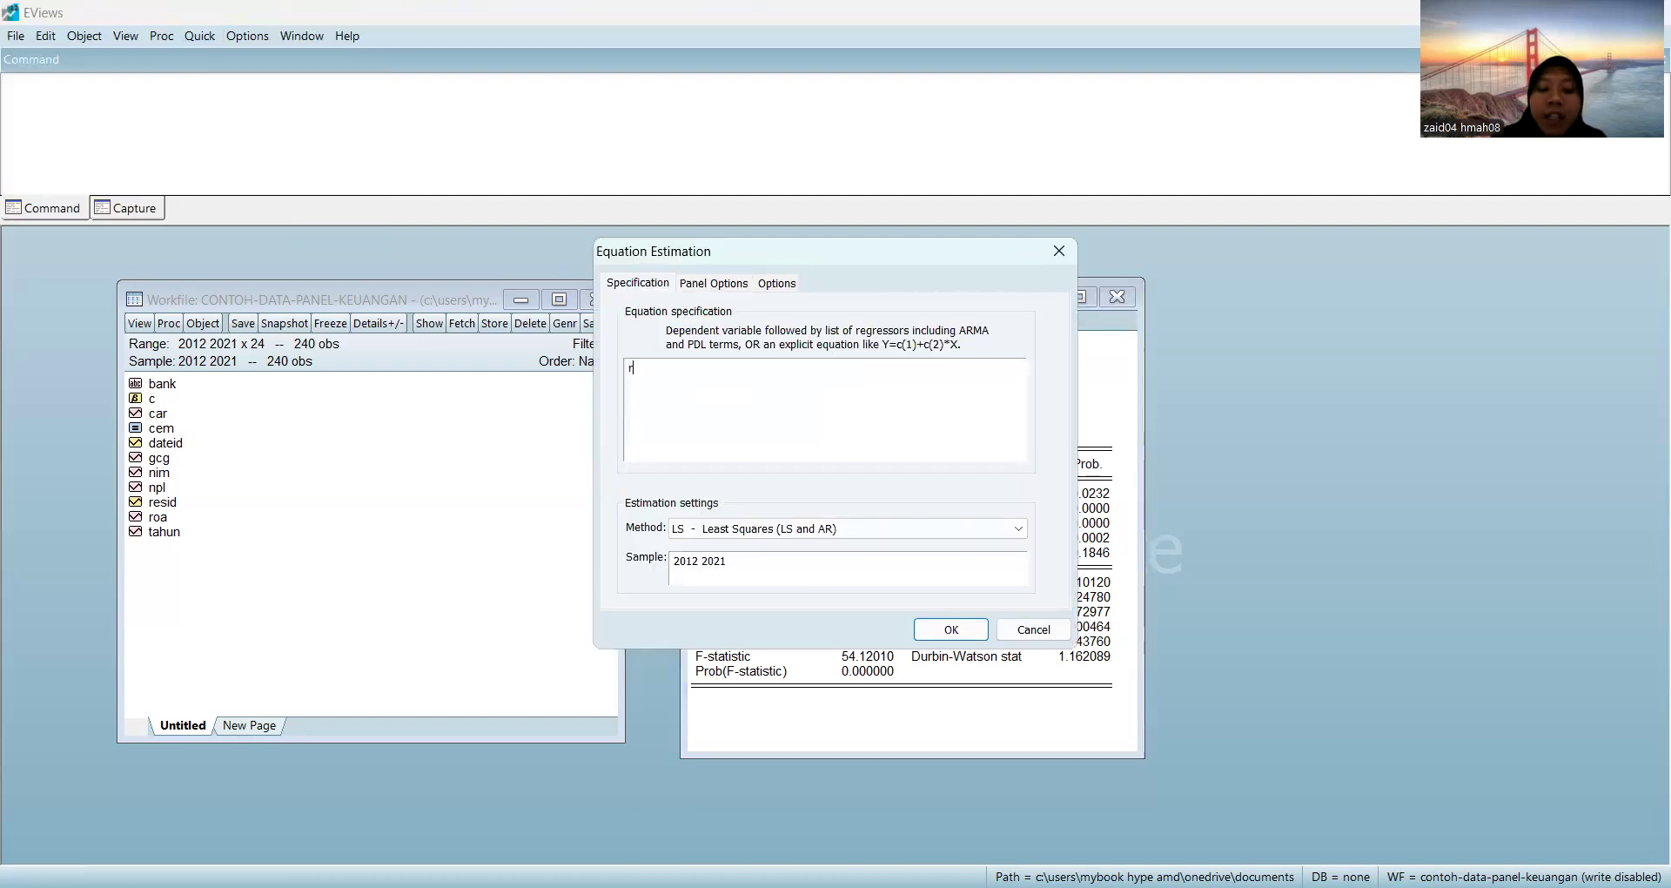
text(oa c nim n)
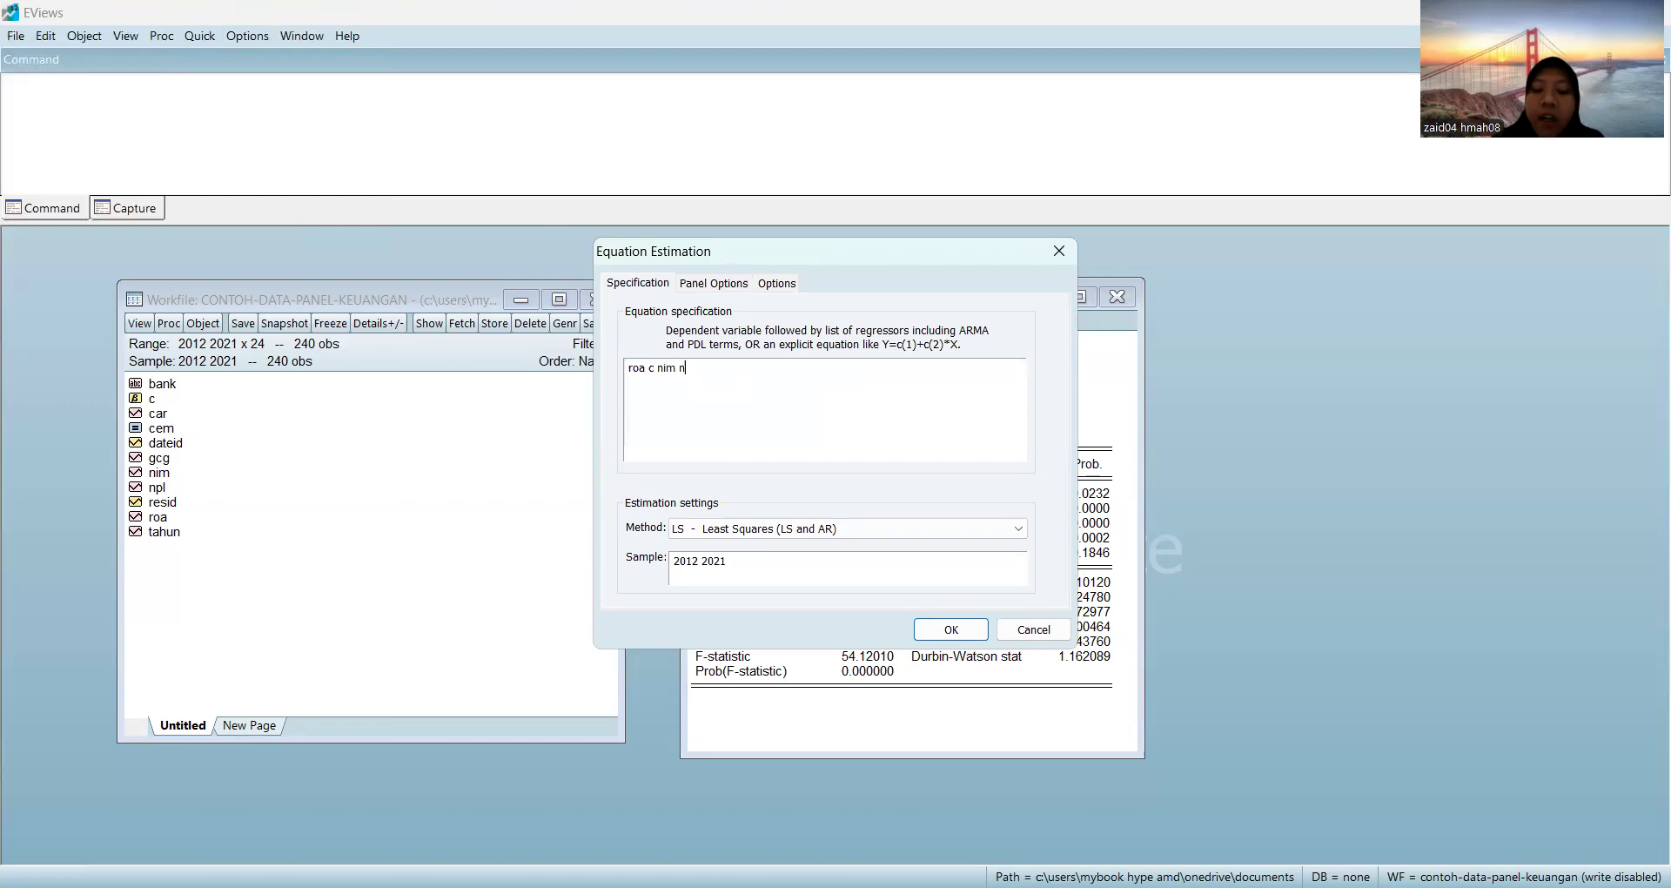
text(pl gcg)
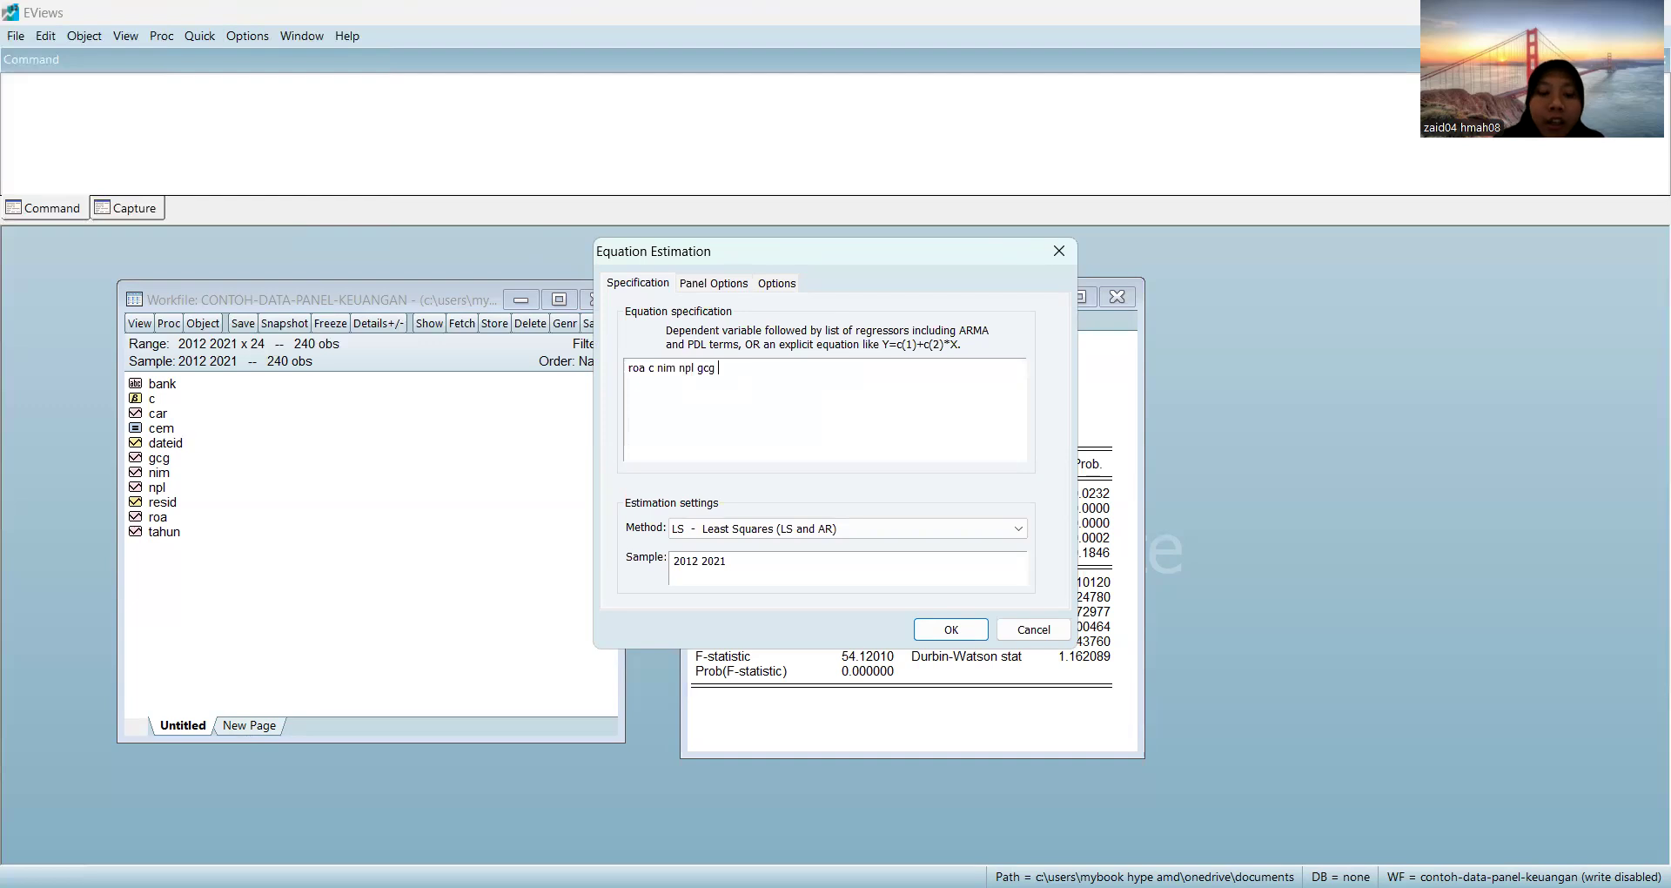
text( car)
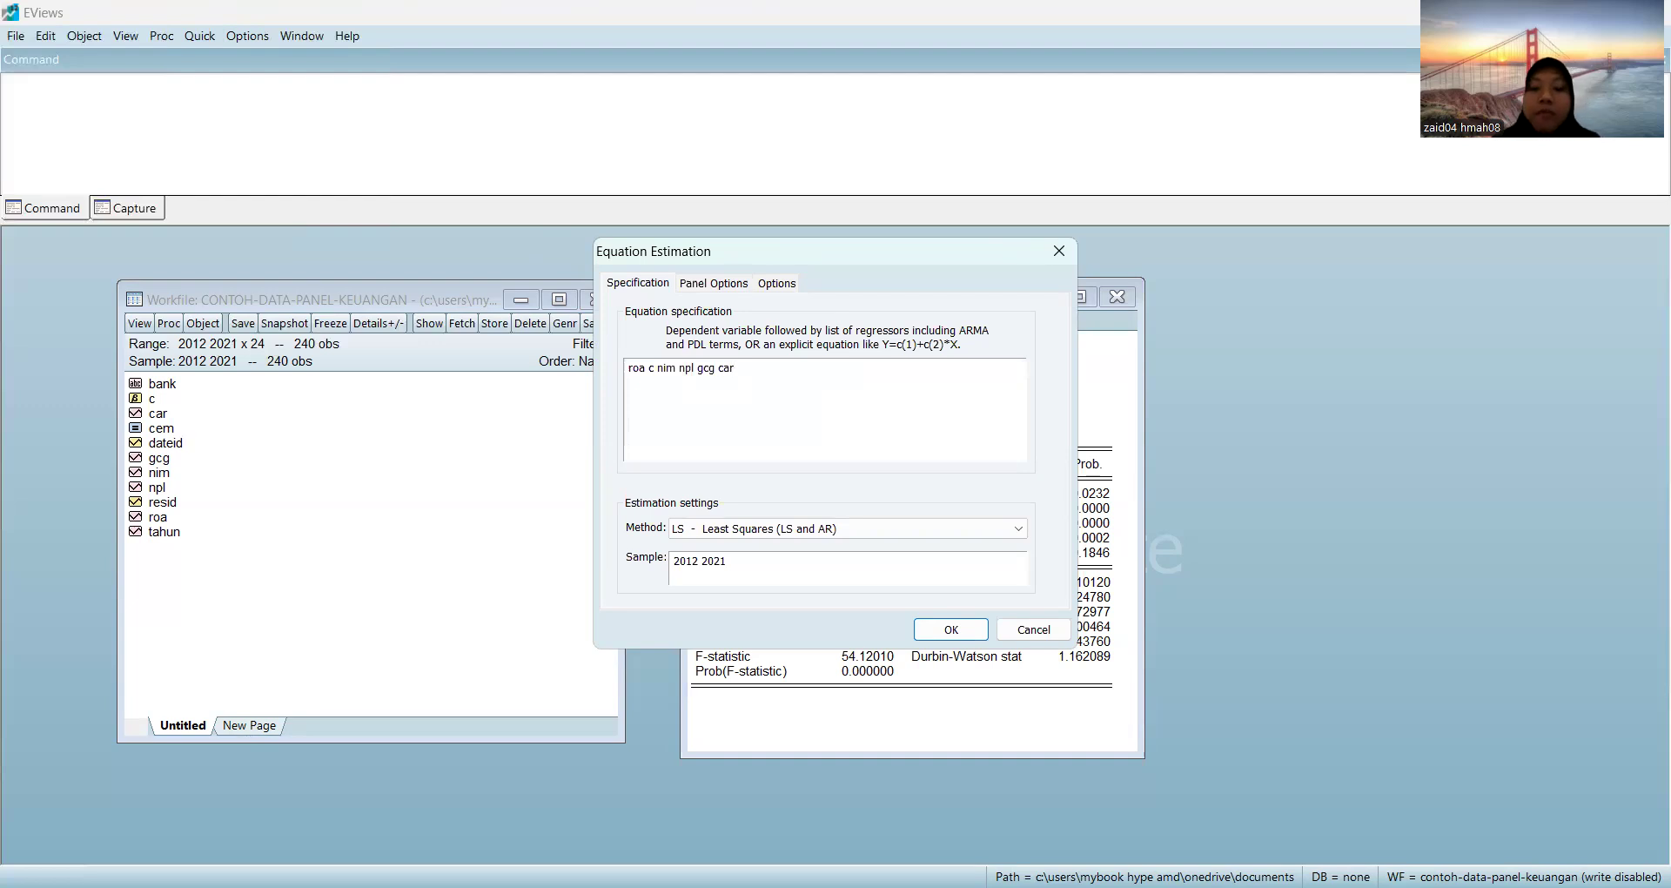
Step: Set the cross-section effects to Fixed and estimate the second equation
click(732, 281)
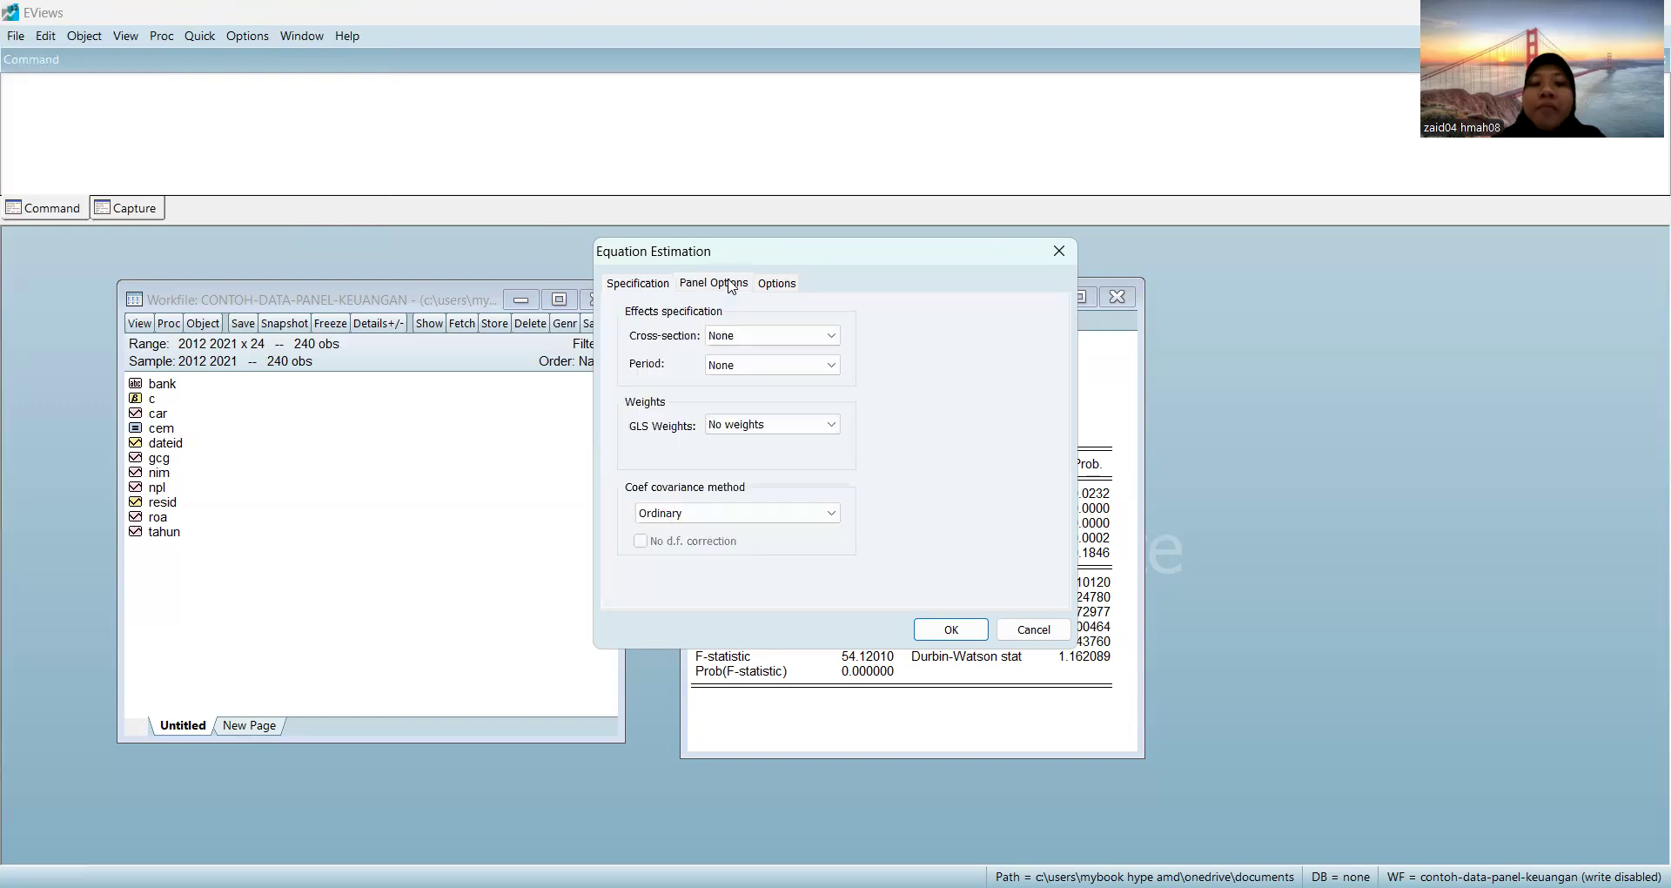
click(831, 336)
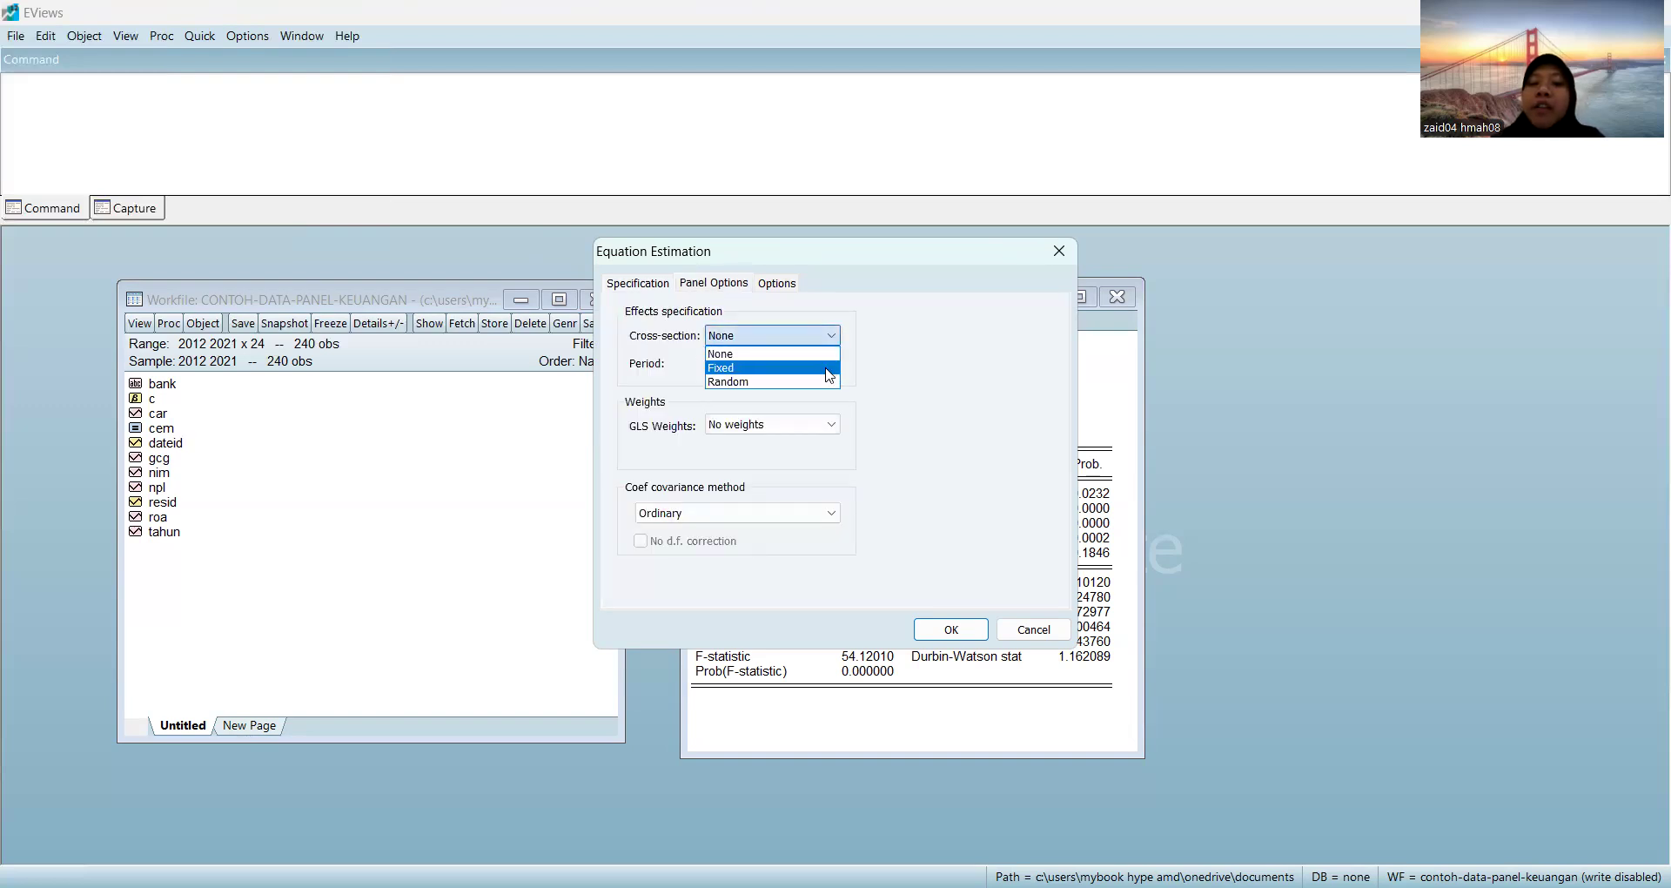
click(830, 376)
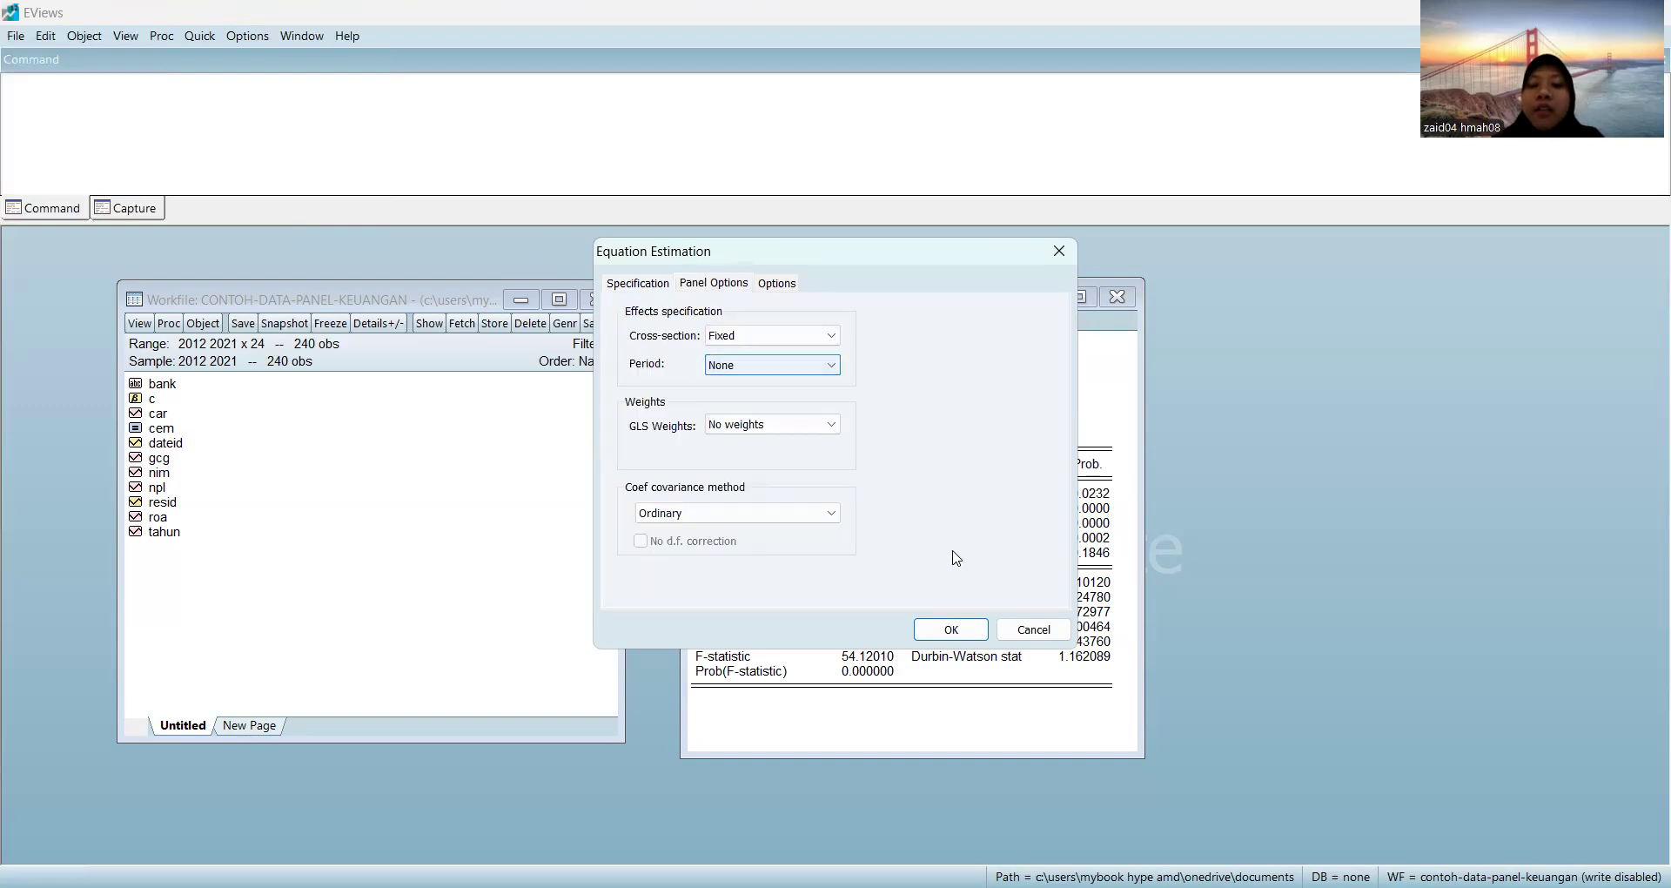
click(951, 629)
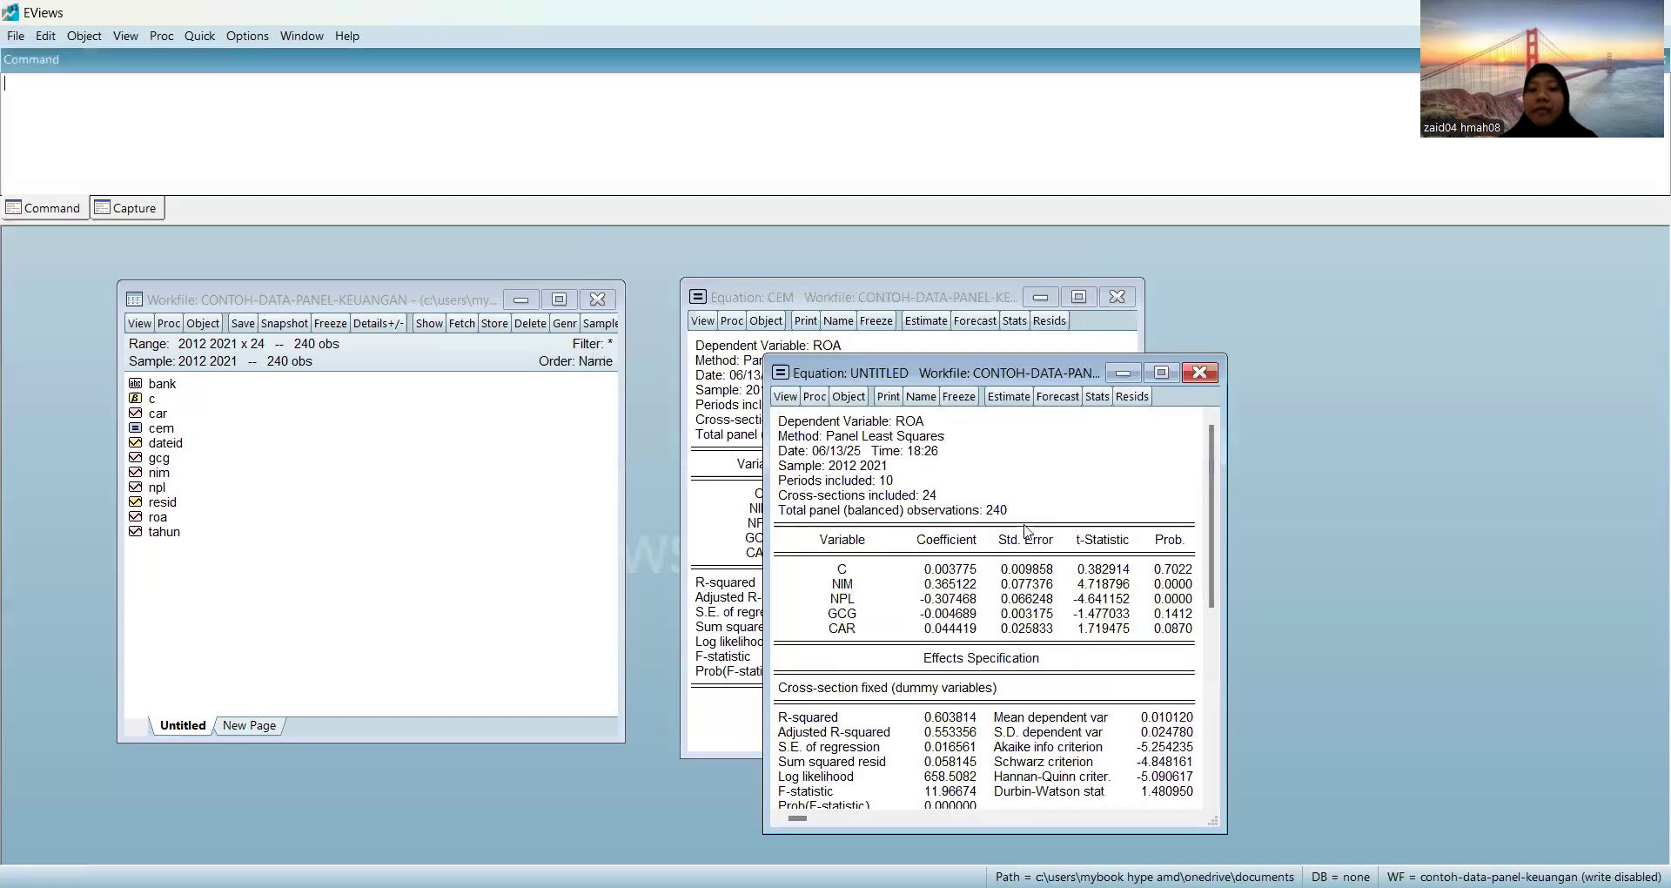
Step: Name the estimated fixed effects equation FEM
click(914, 397)
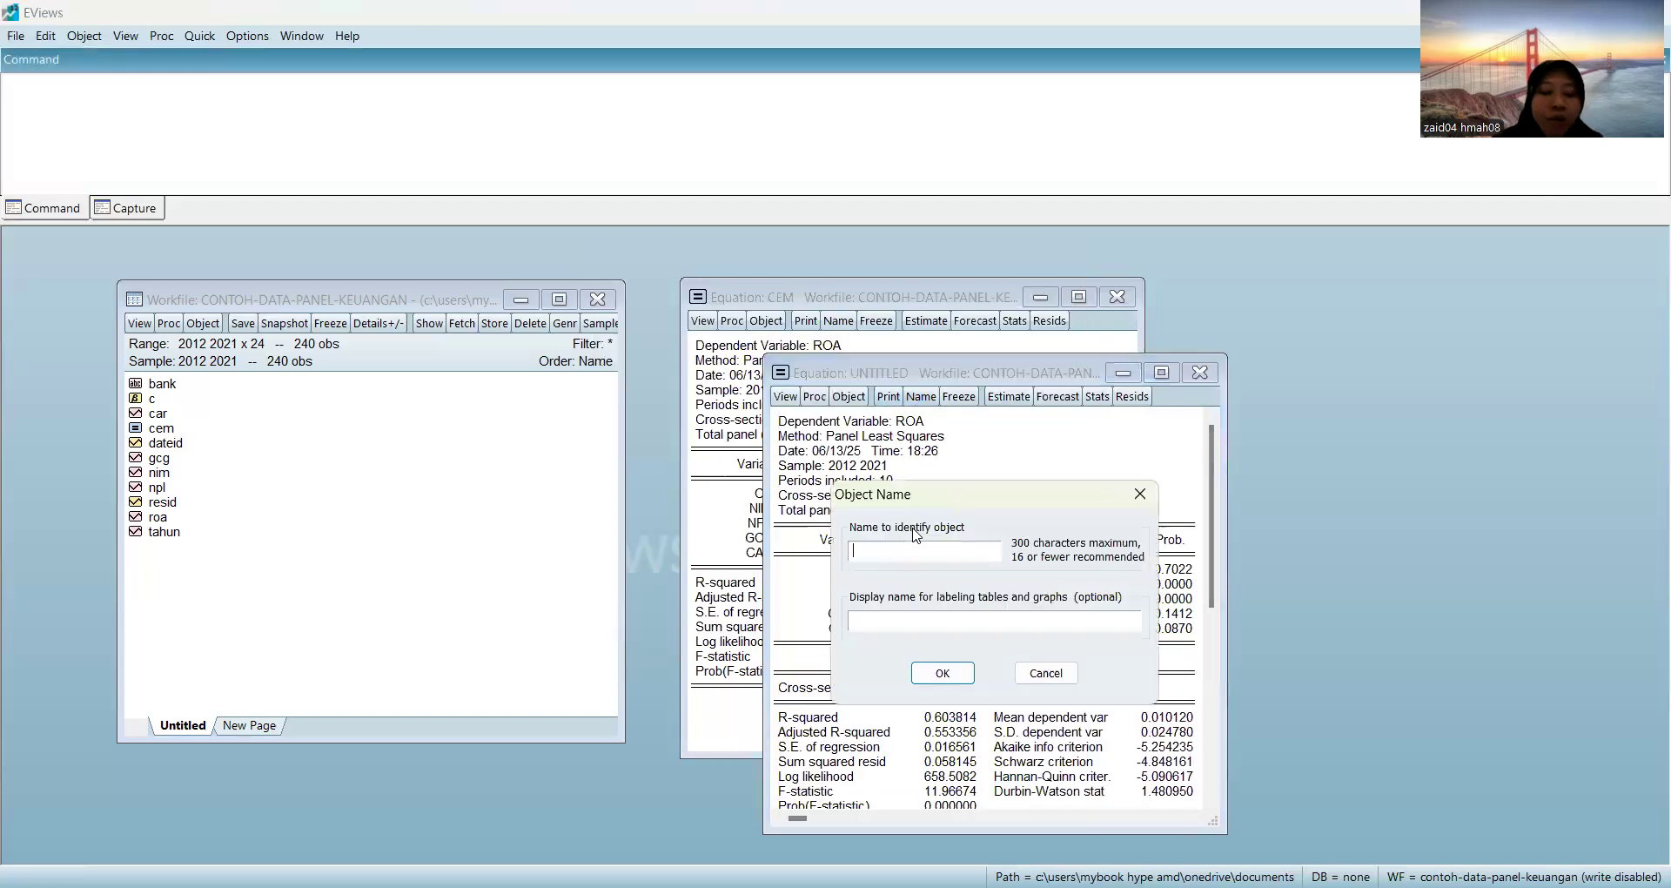
text(FEM)
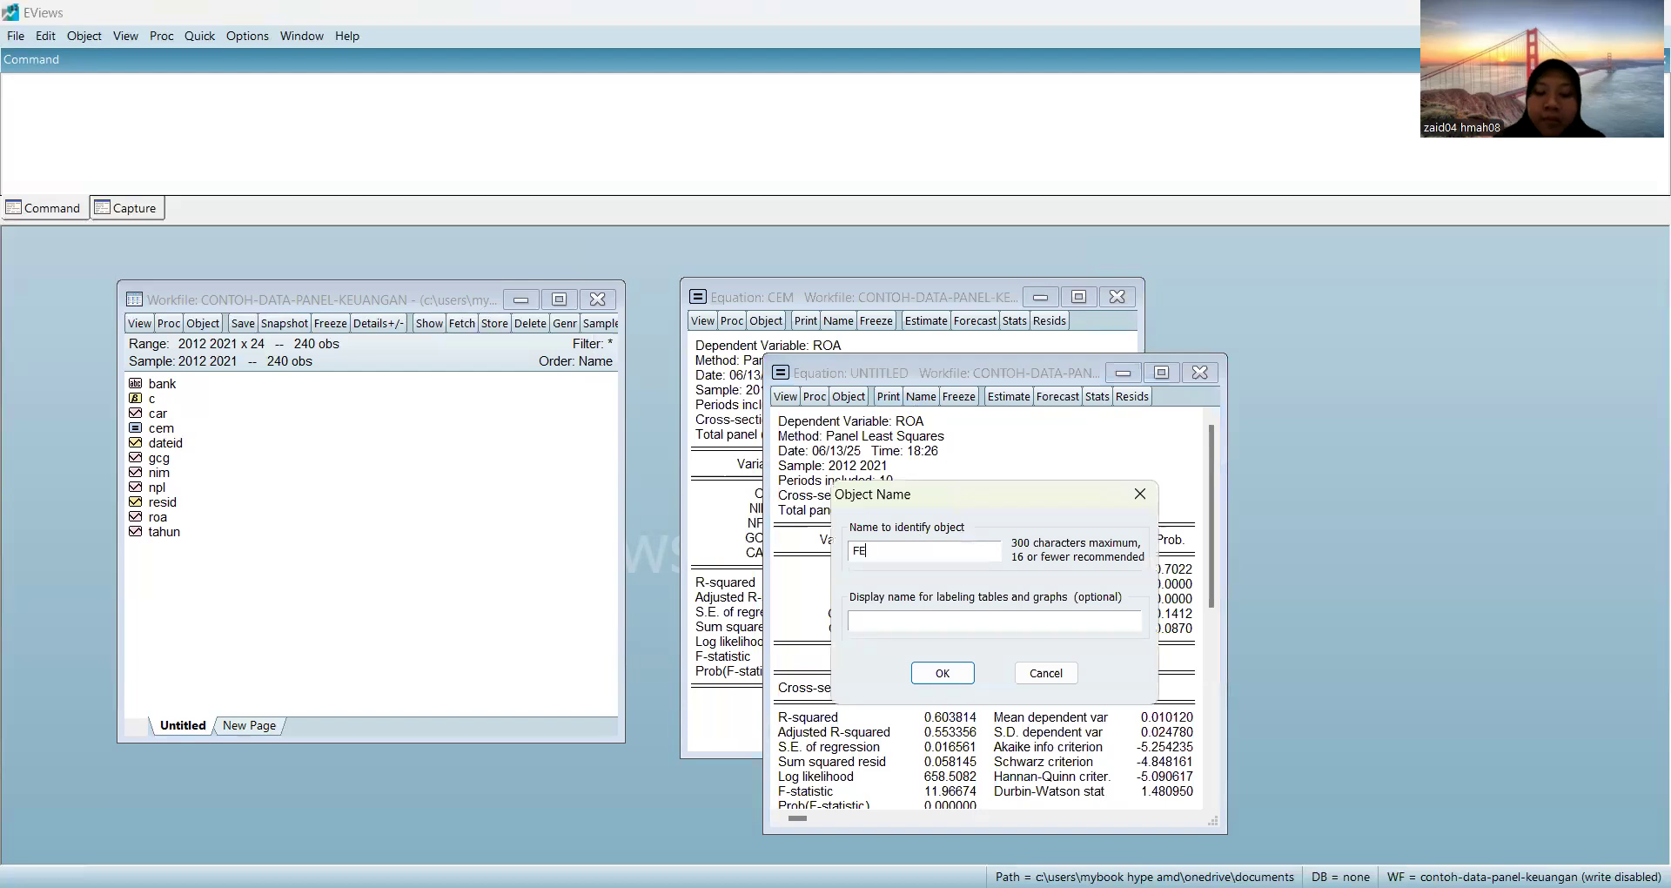
click(942, 673)
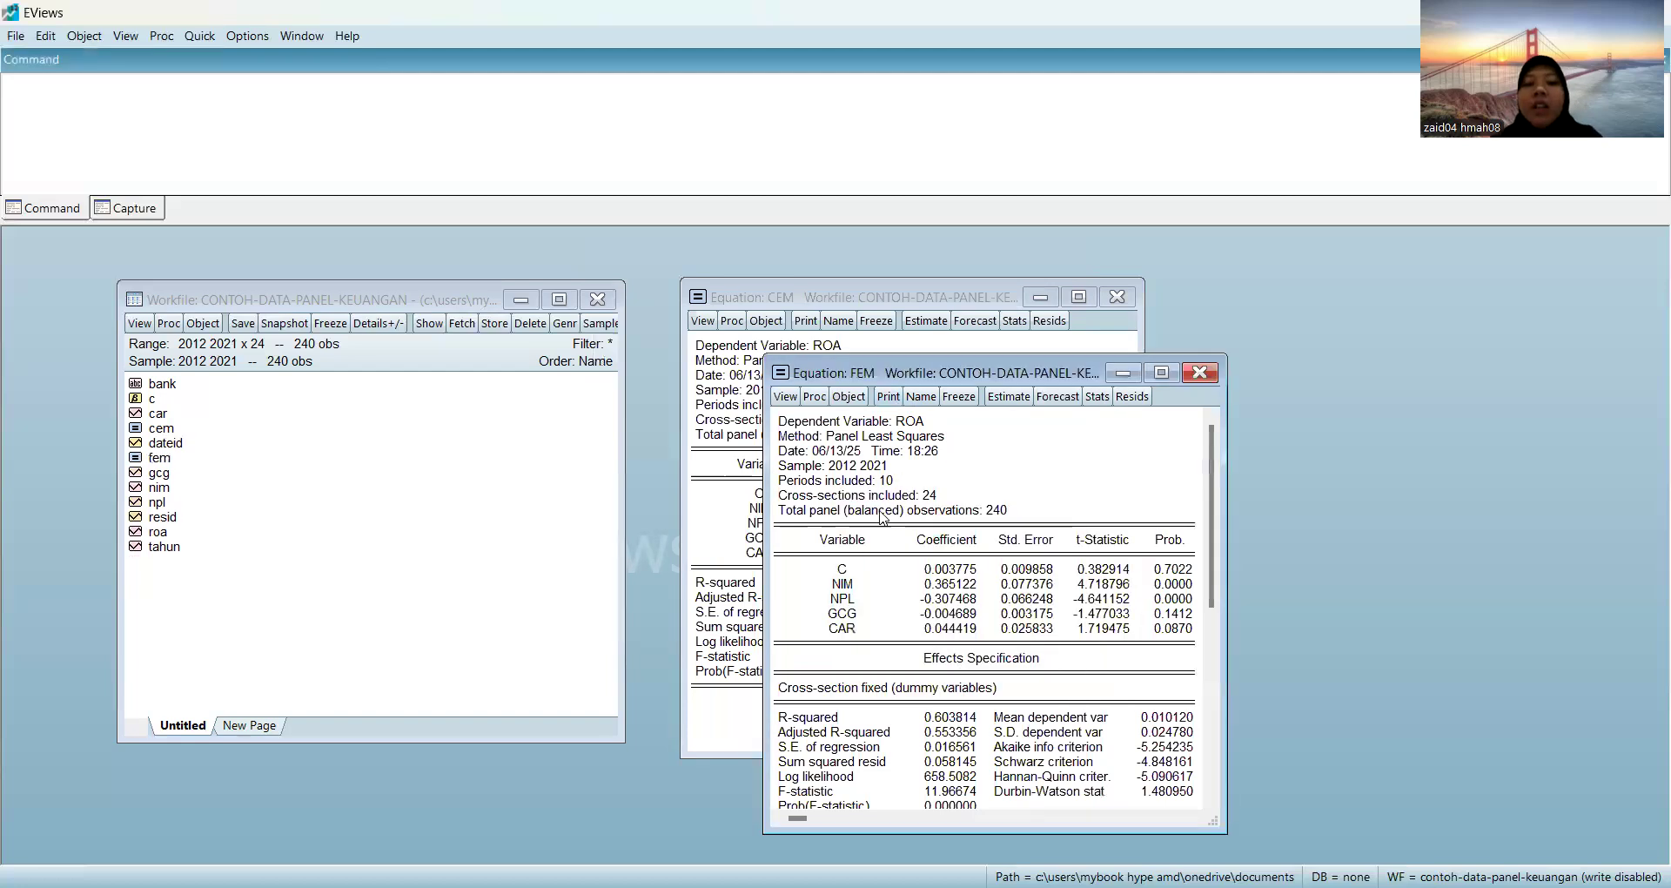
Step: Run the Redundant Fixed Effects likelihood ratio test on FEM and place its window beside the CEM equation
click(787, 397)
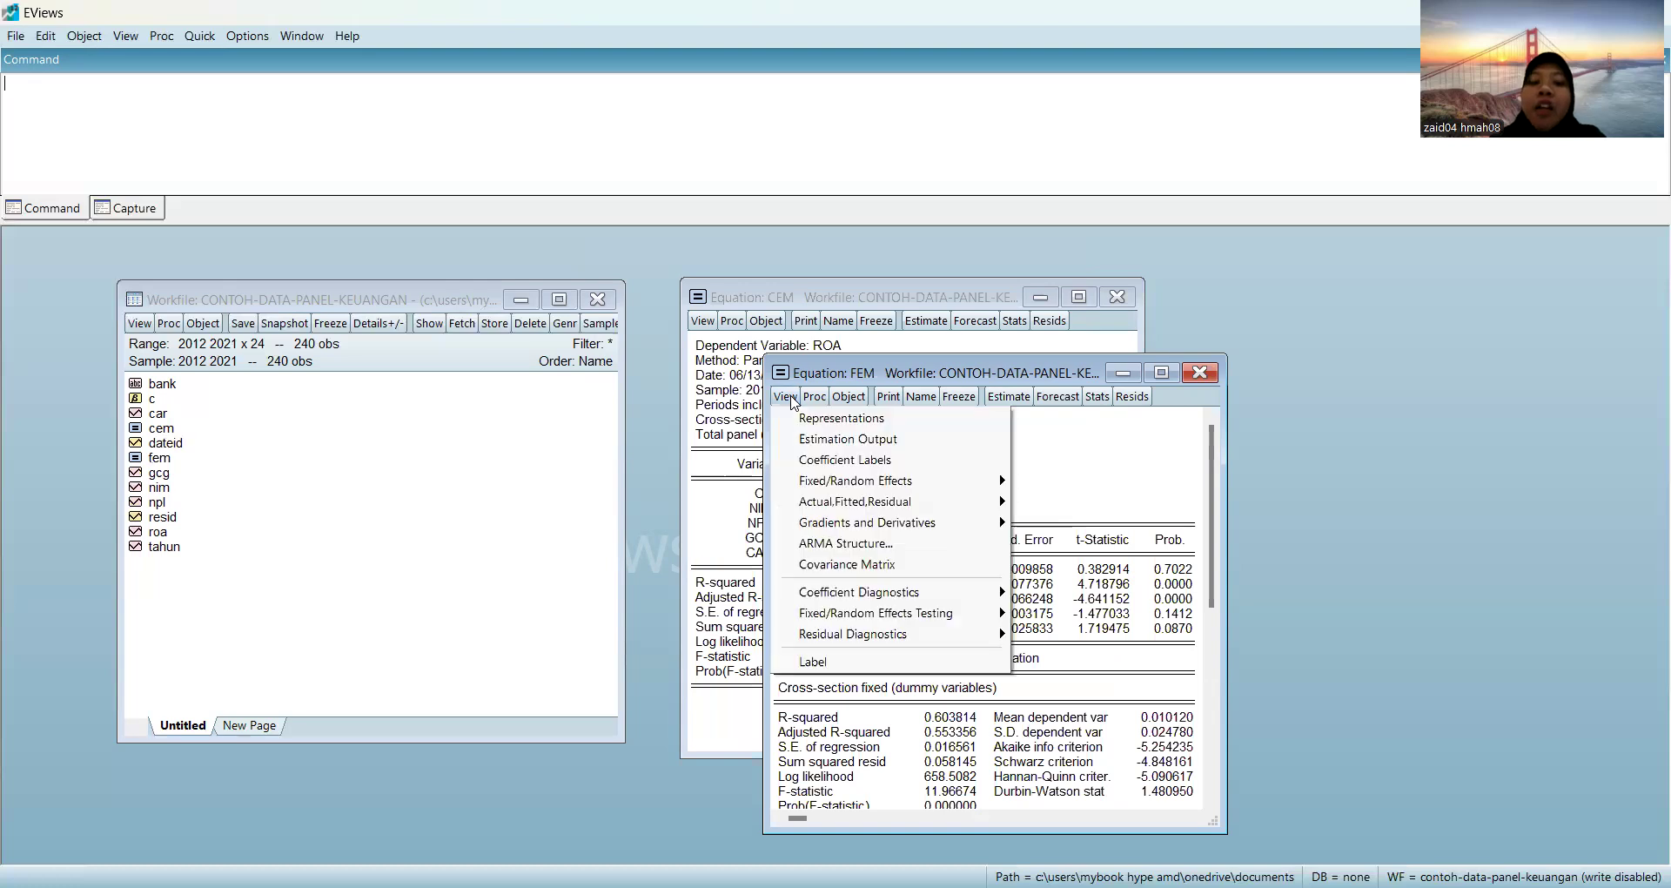
mouse_move(908, 618)
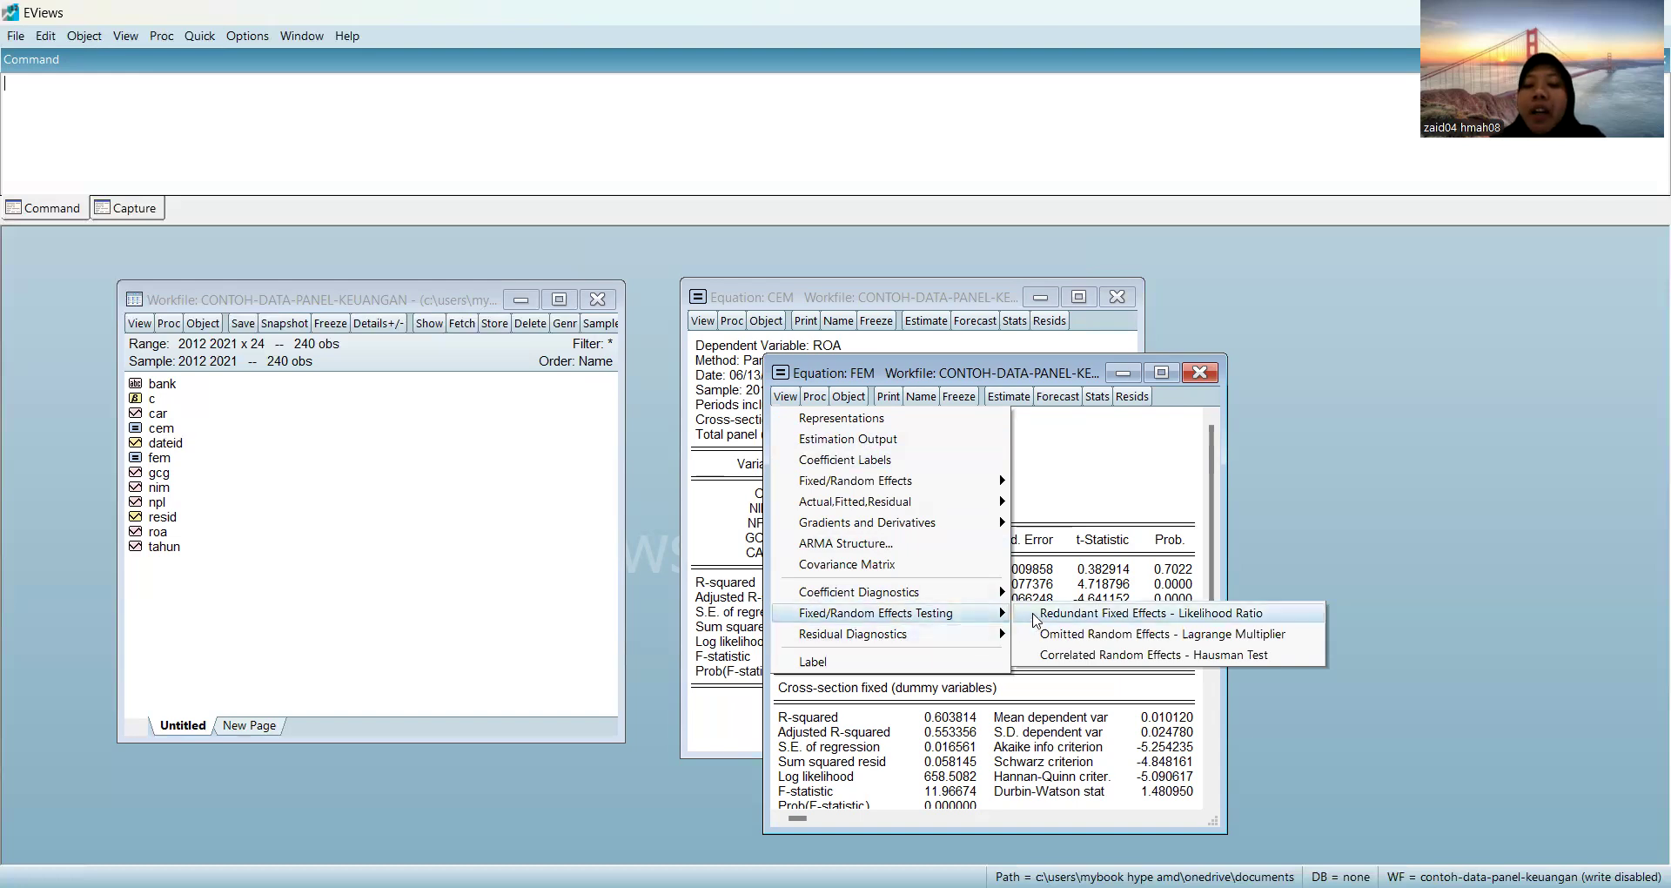
click(1033, 614)
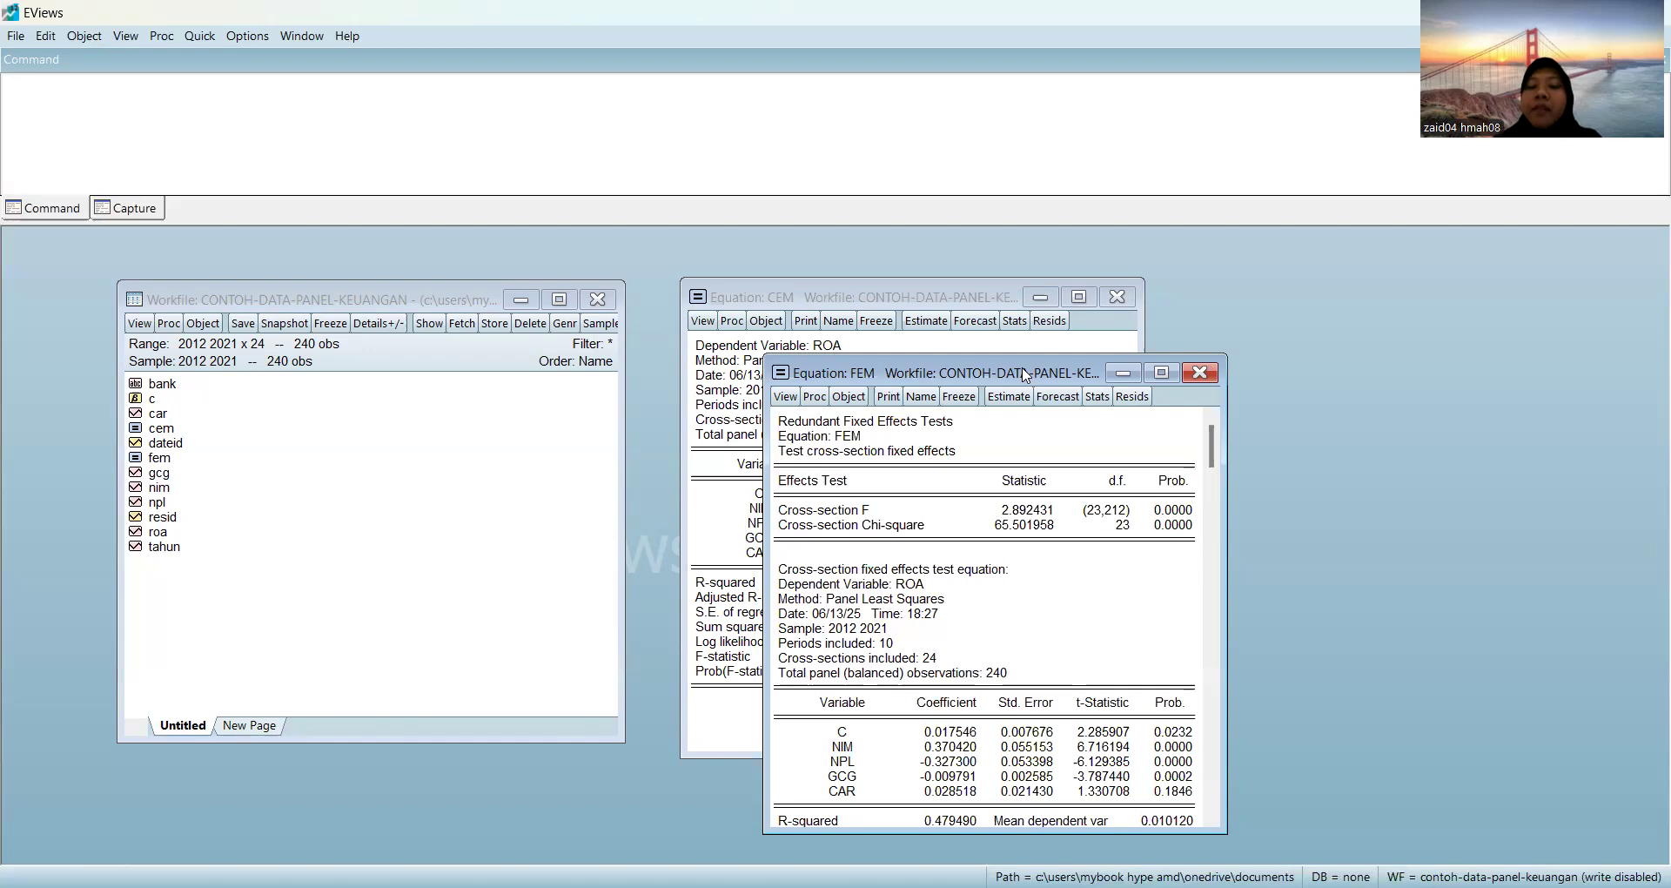
drag(1026, 376, 1422, 304)
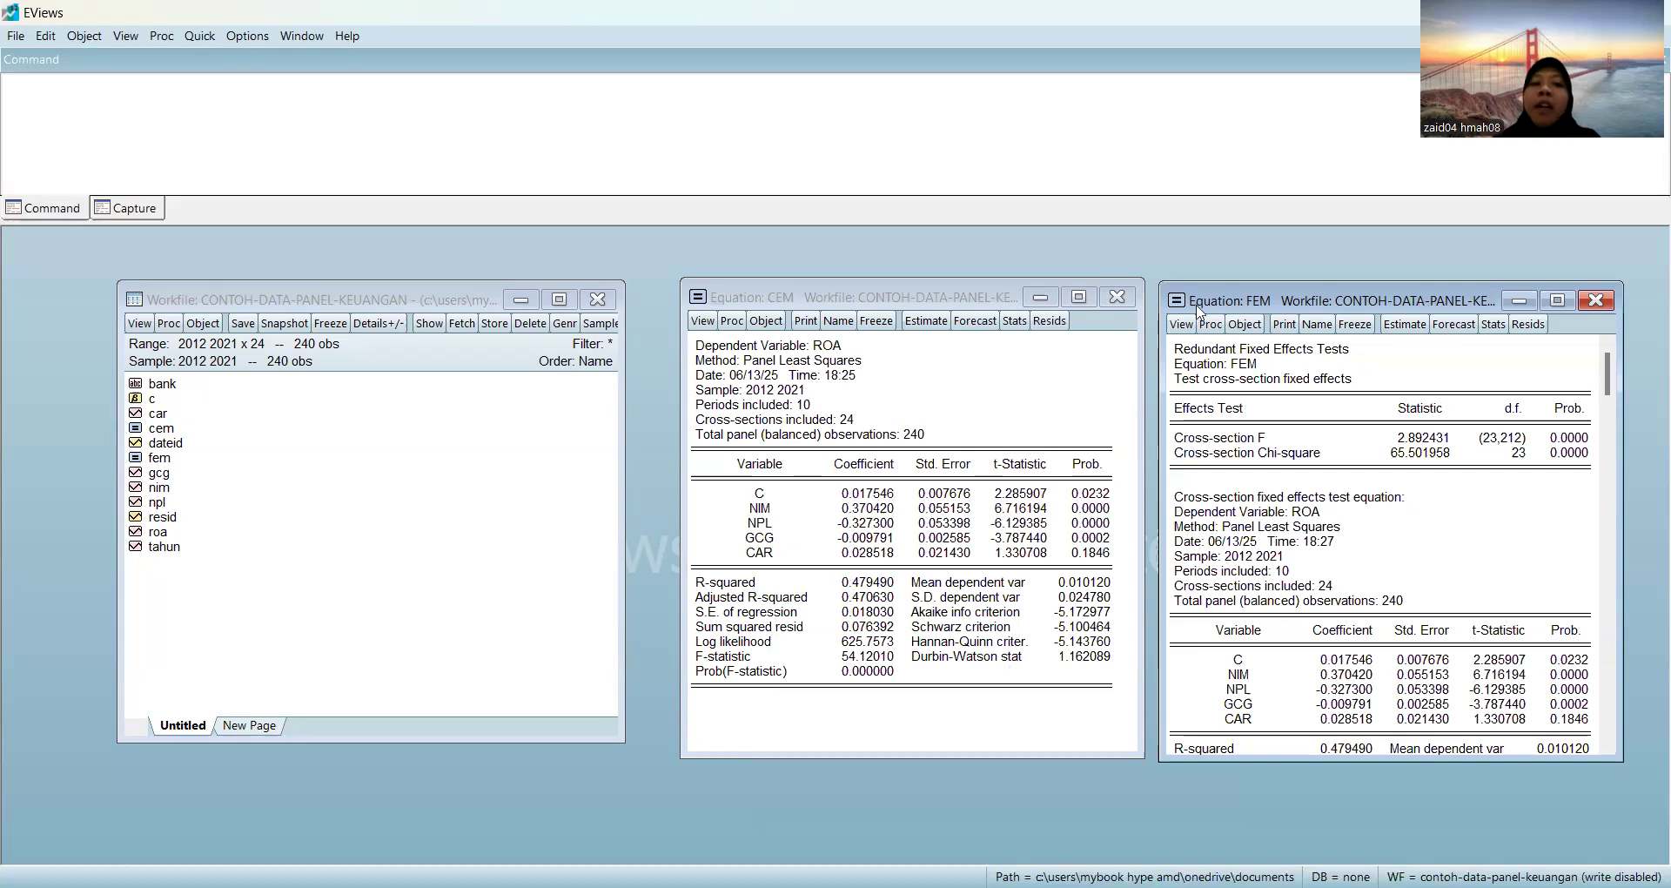
Step: Start a third equation estimation with the specification "roa c nim npl gcg car"
click(199, 39)
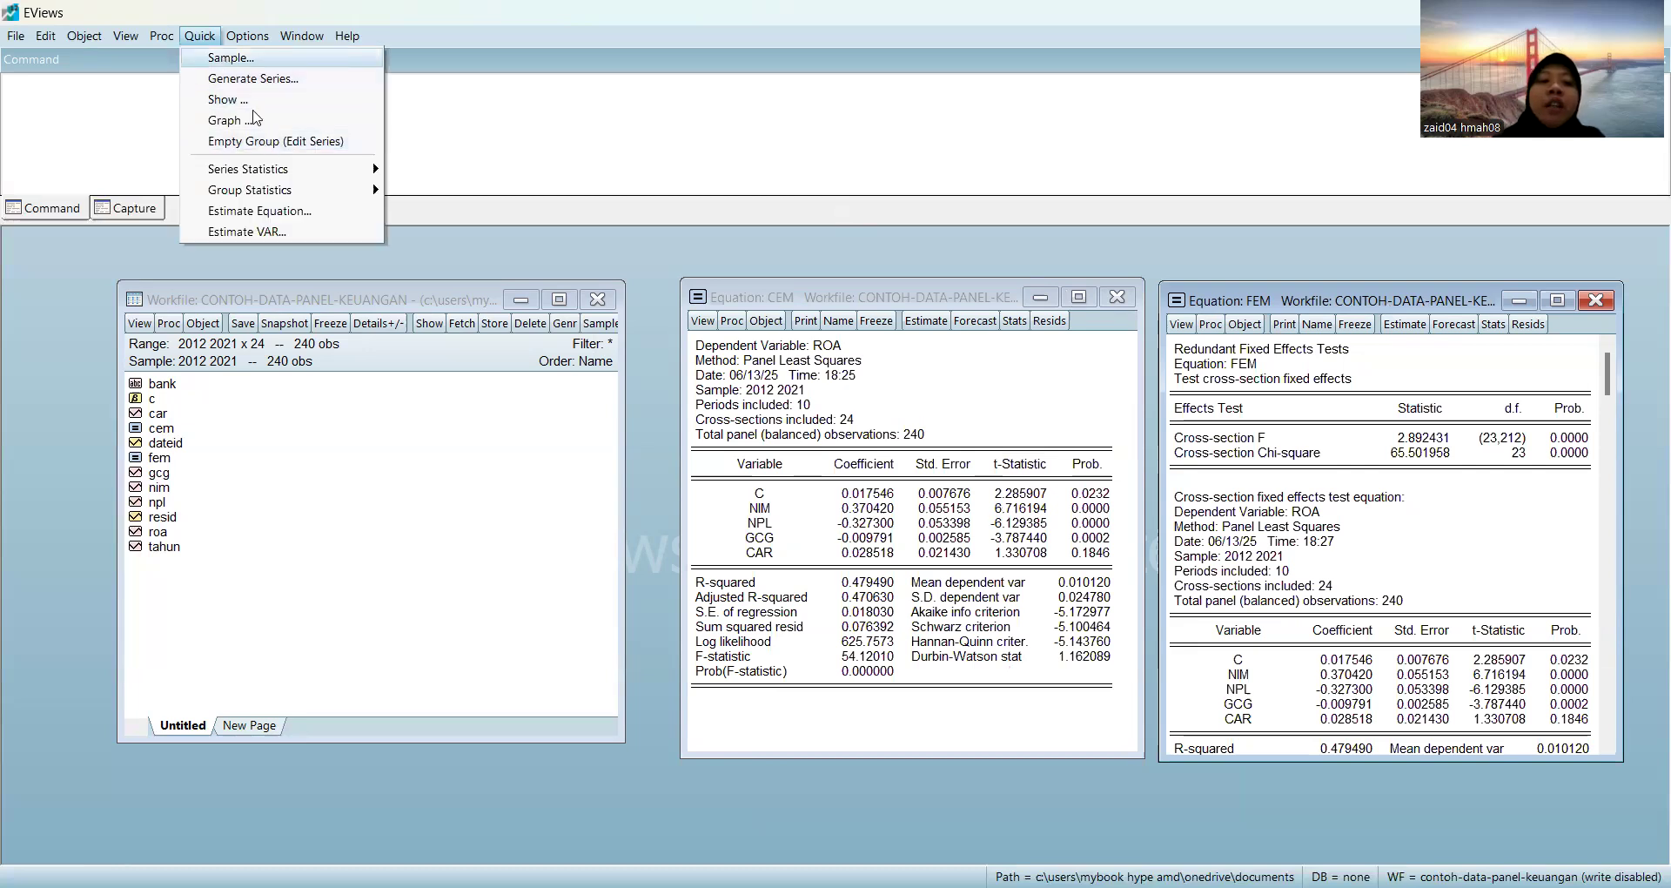
click(265, 211)
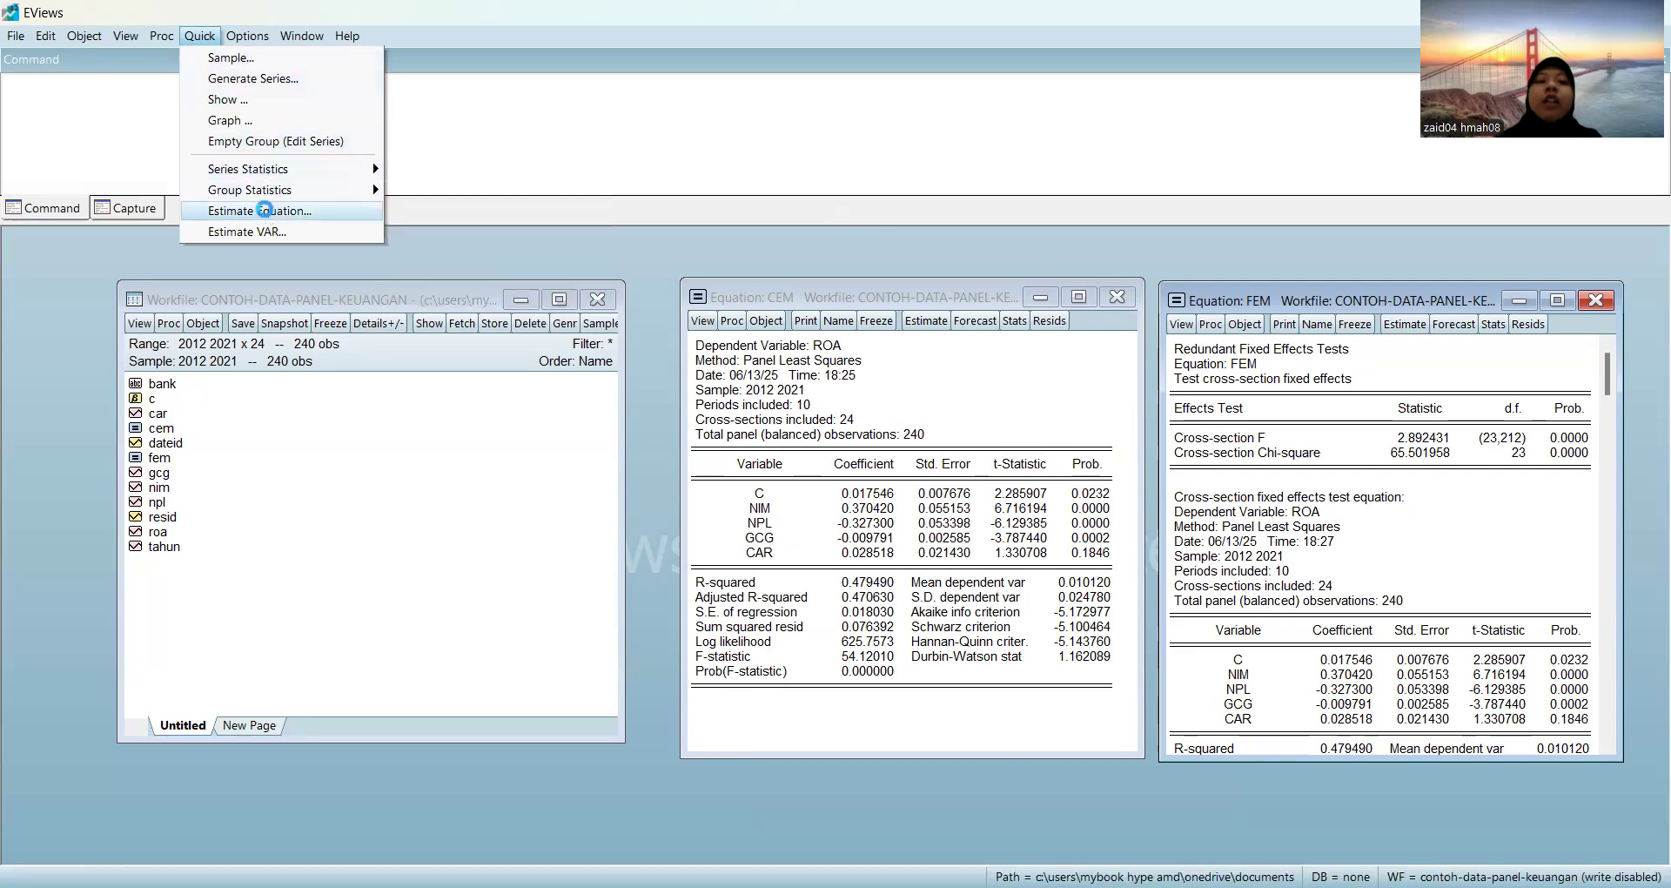
text(roa c nim npl)
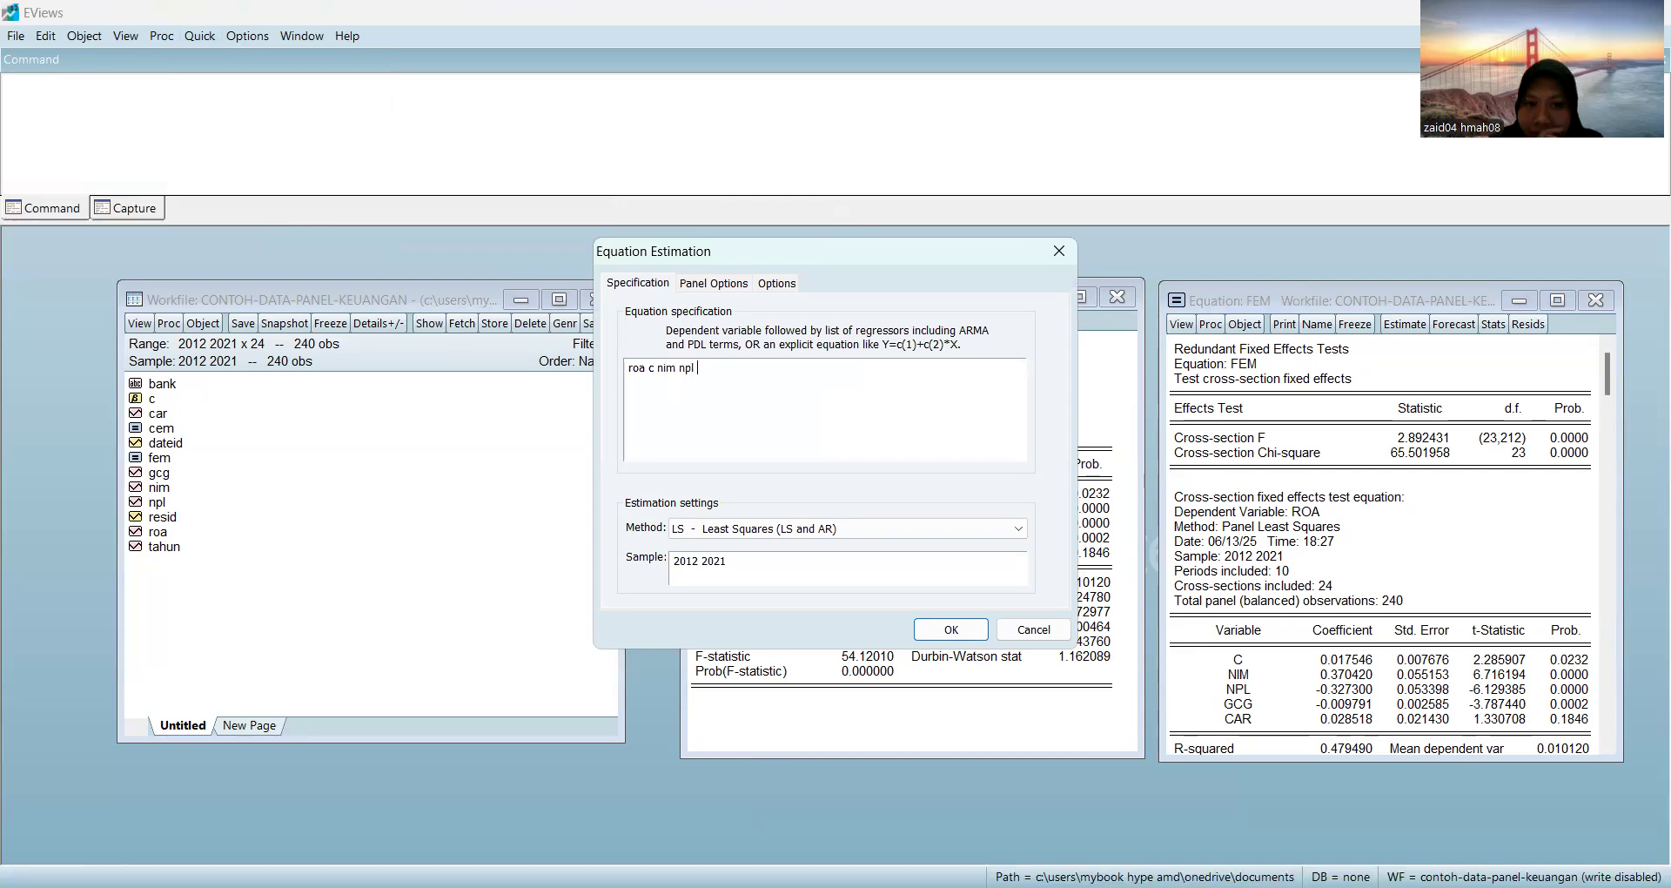
text( gcg)
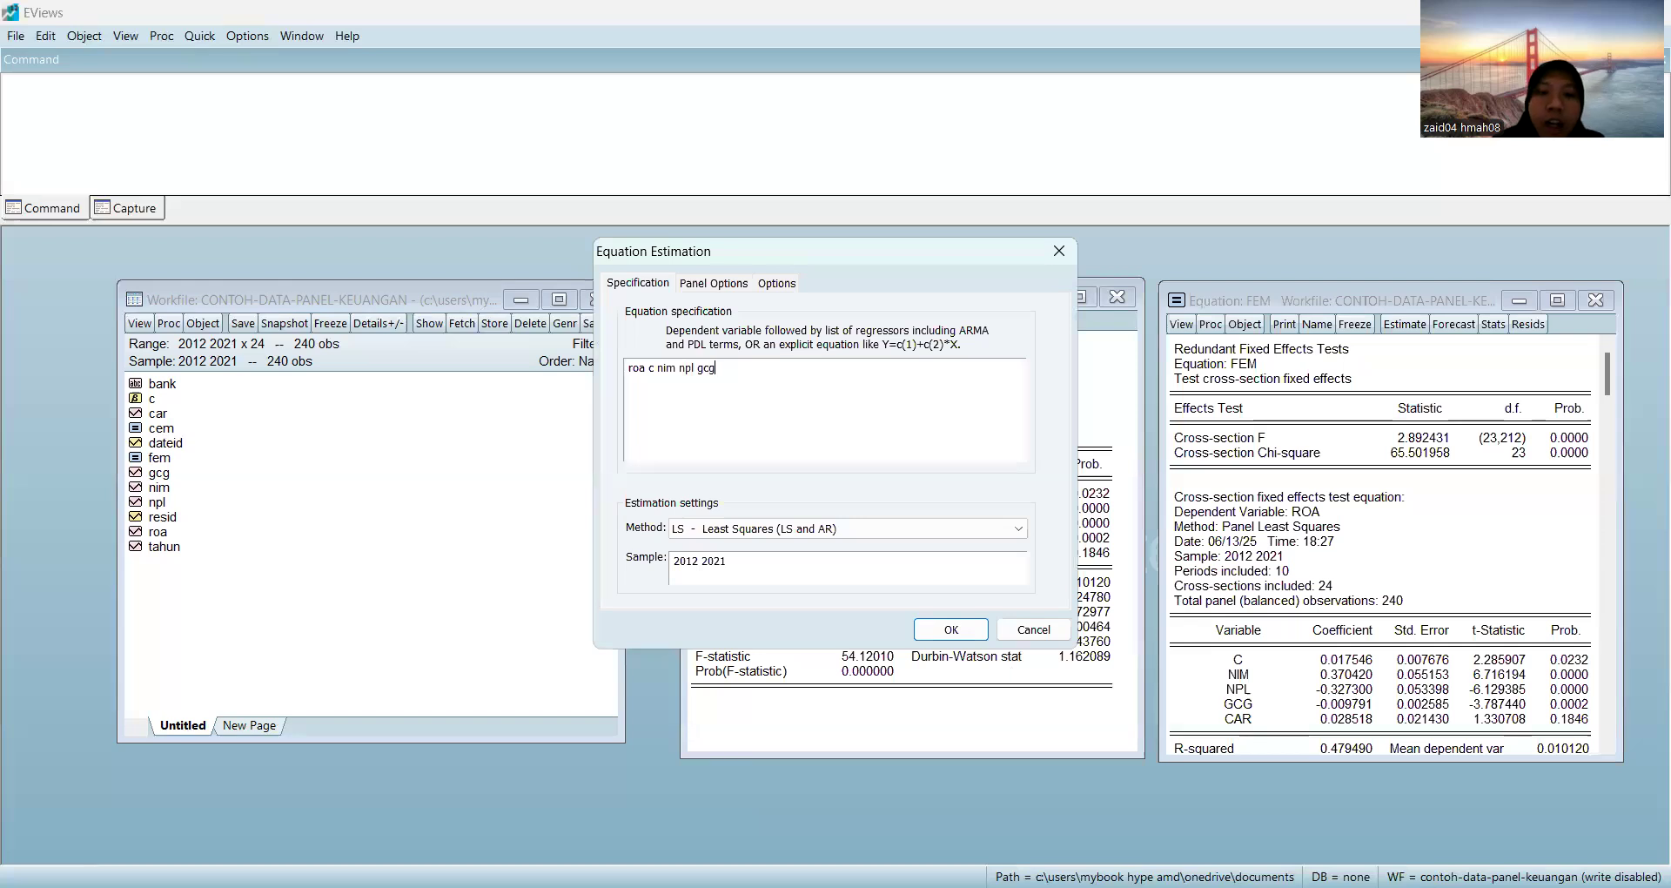
text( ar)
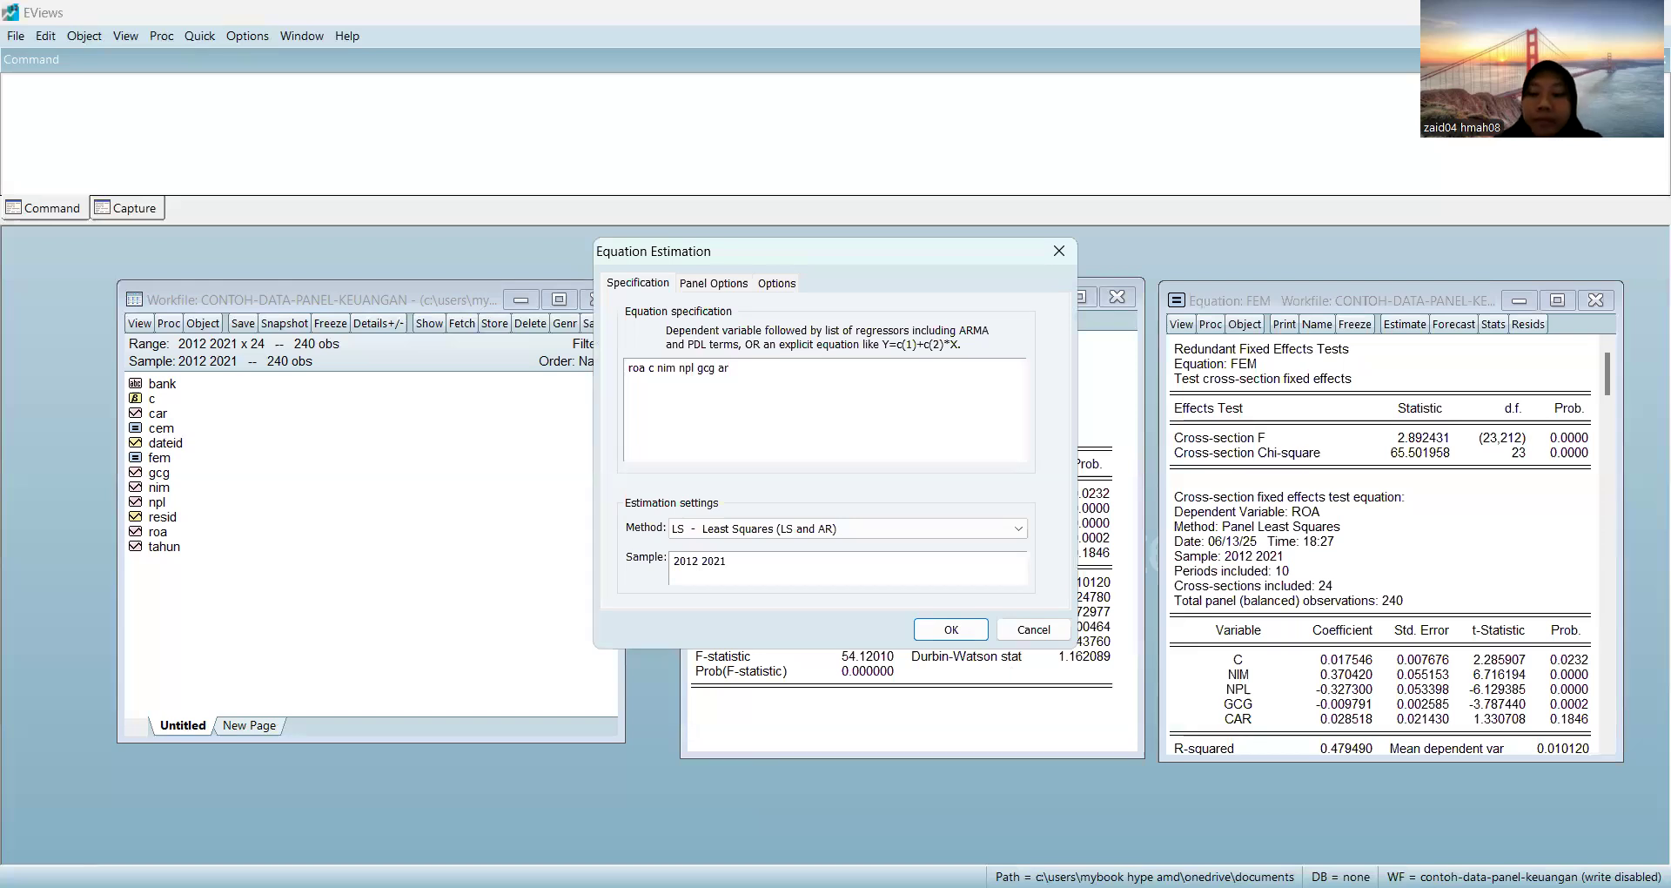
key(BackSpace)
key(BackSpace)
text(car)
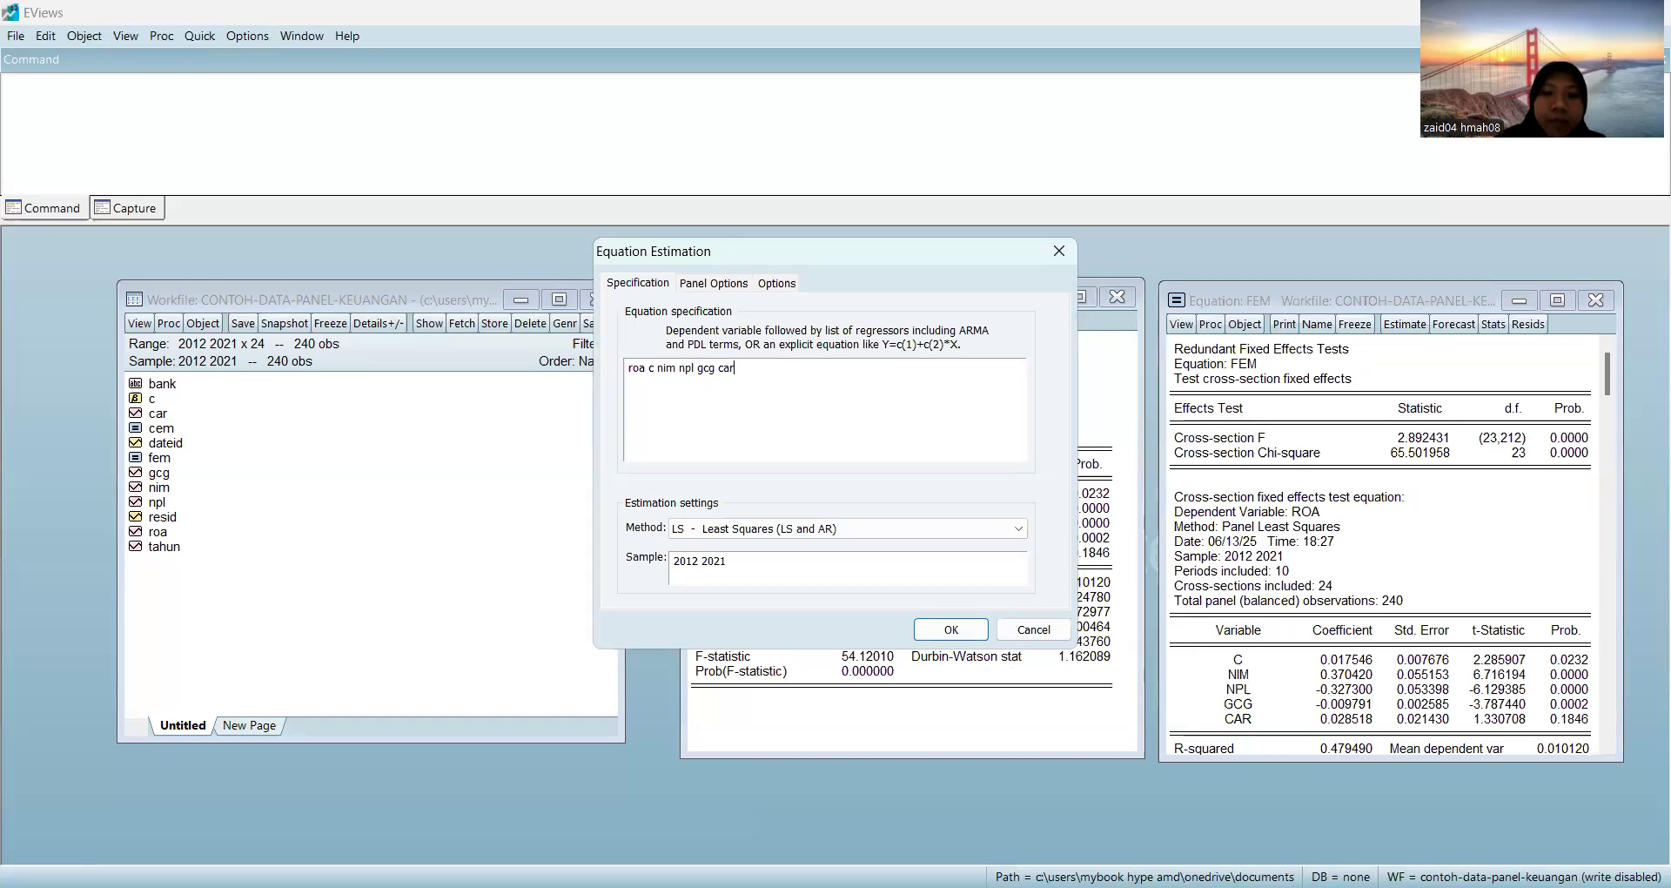
Step: Set the cross-section effects to Random and estimate the third equation
click(739, 282)
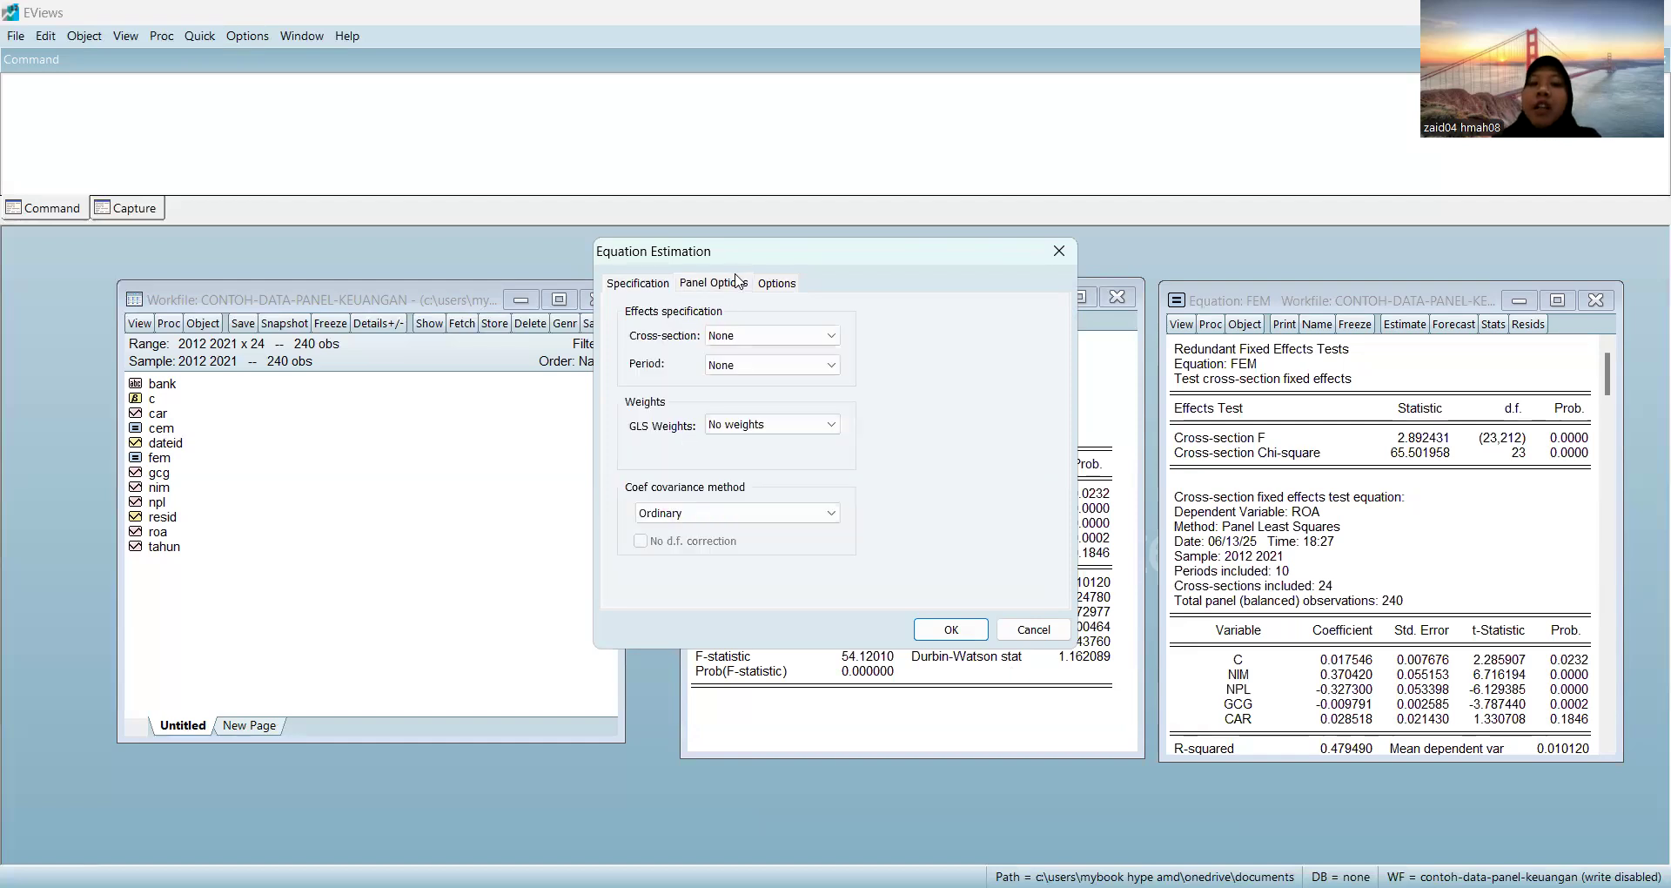
click(831, 335)
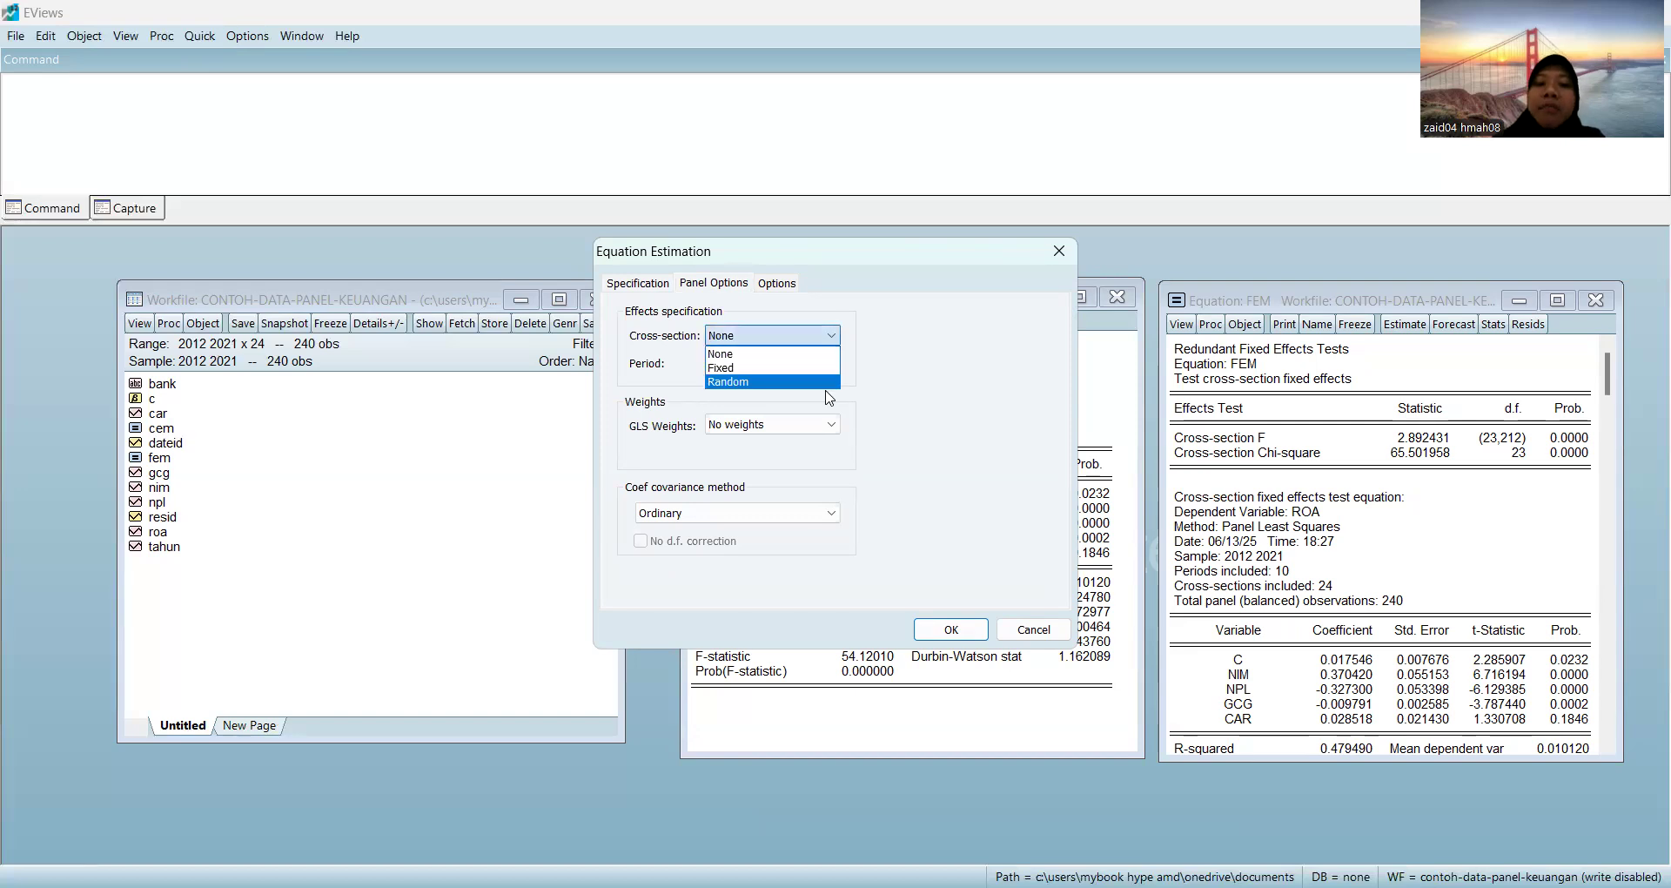
click(1003, 407)
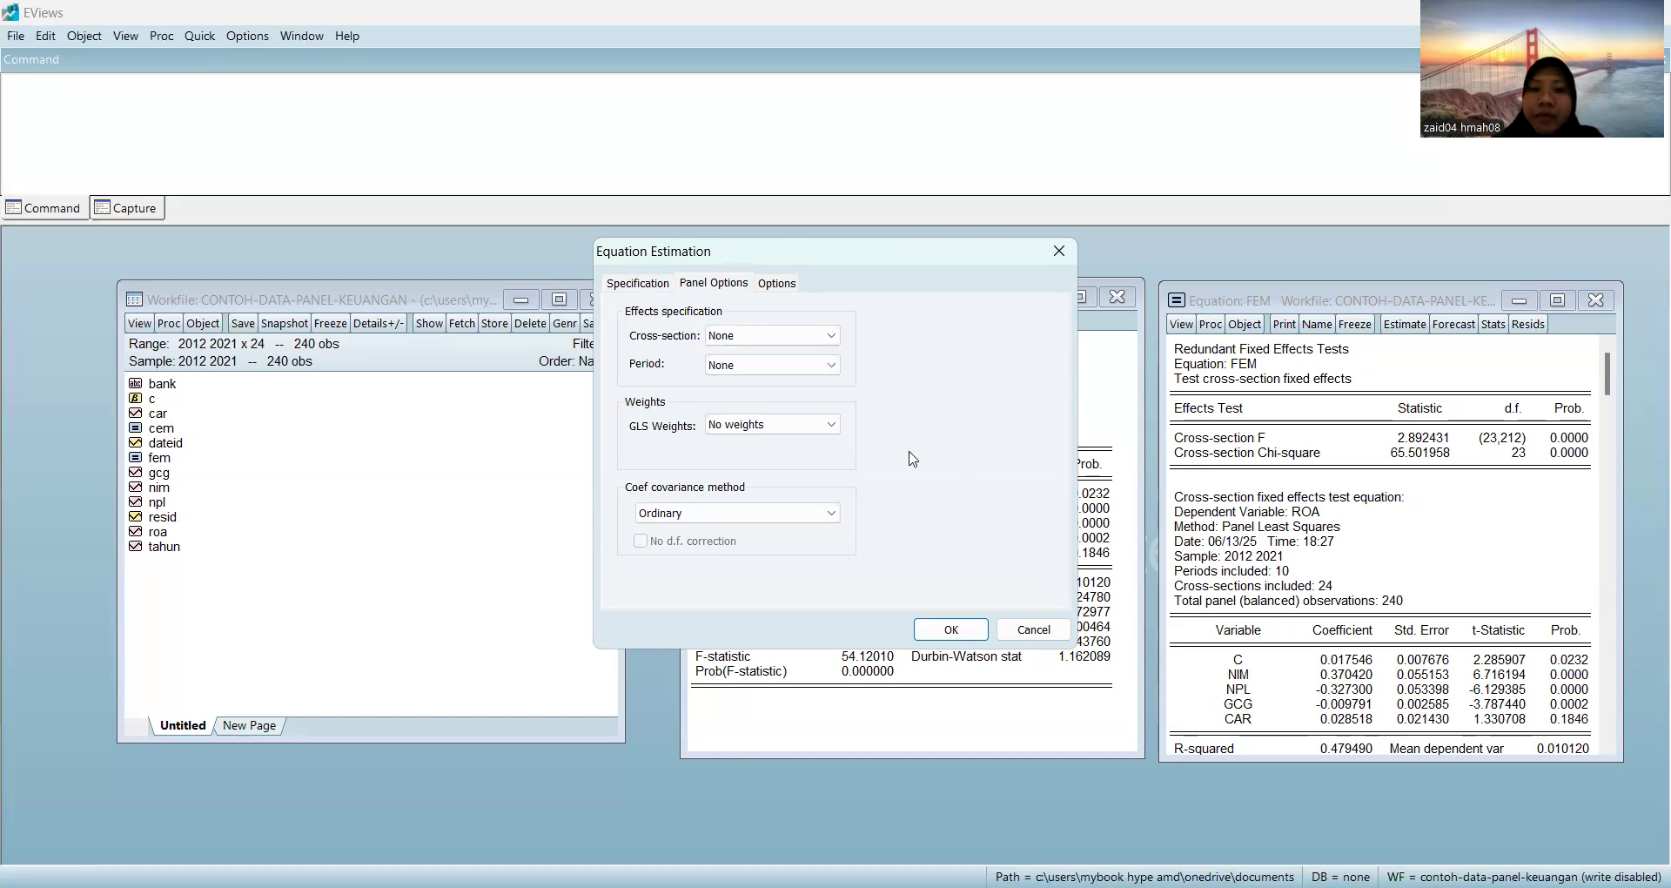
click(834, 336)
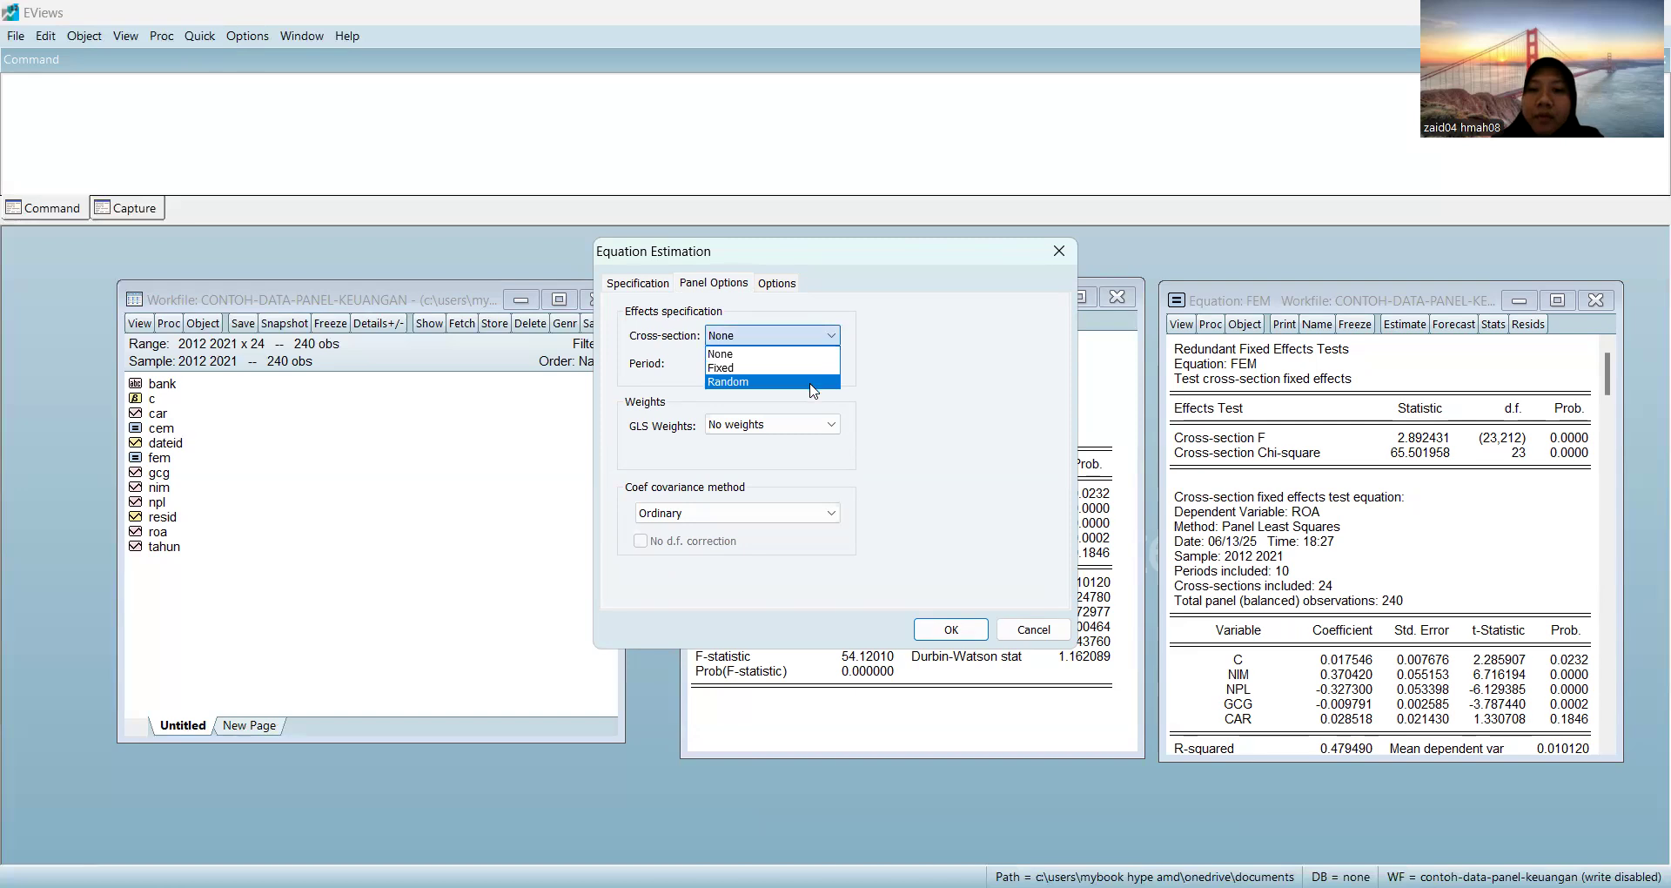
click(814, 383)
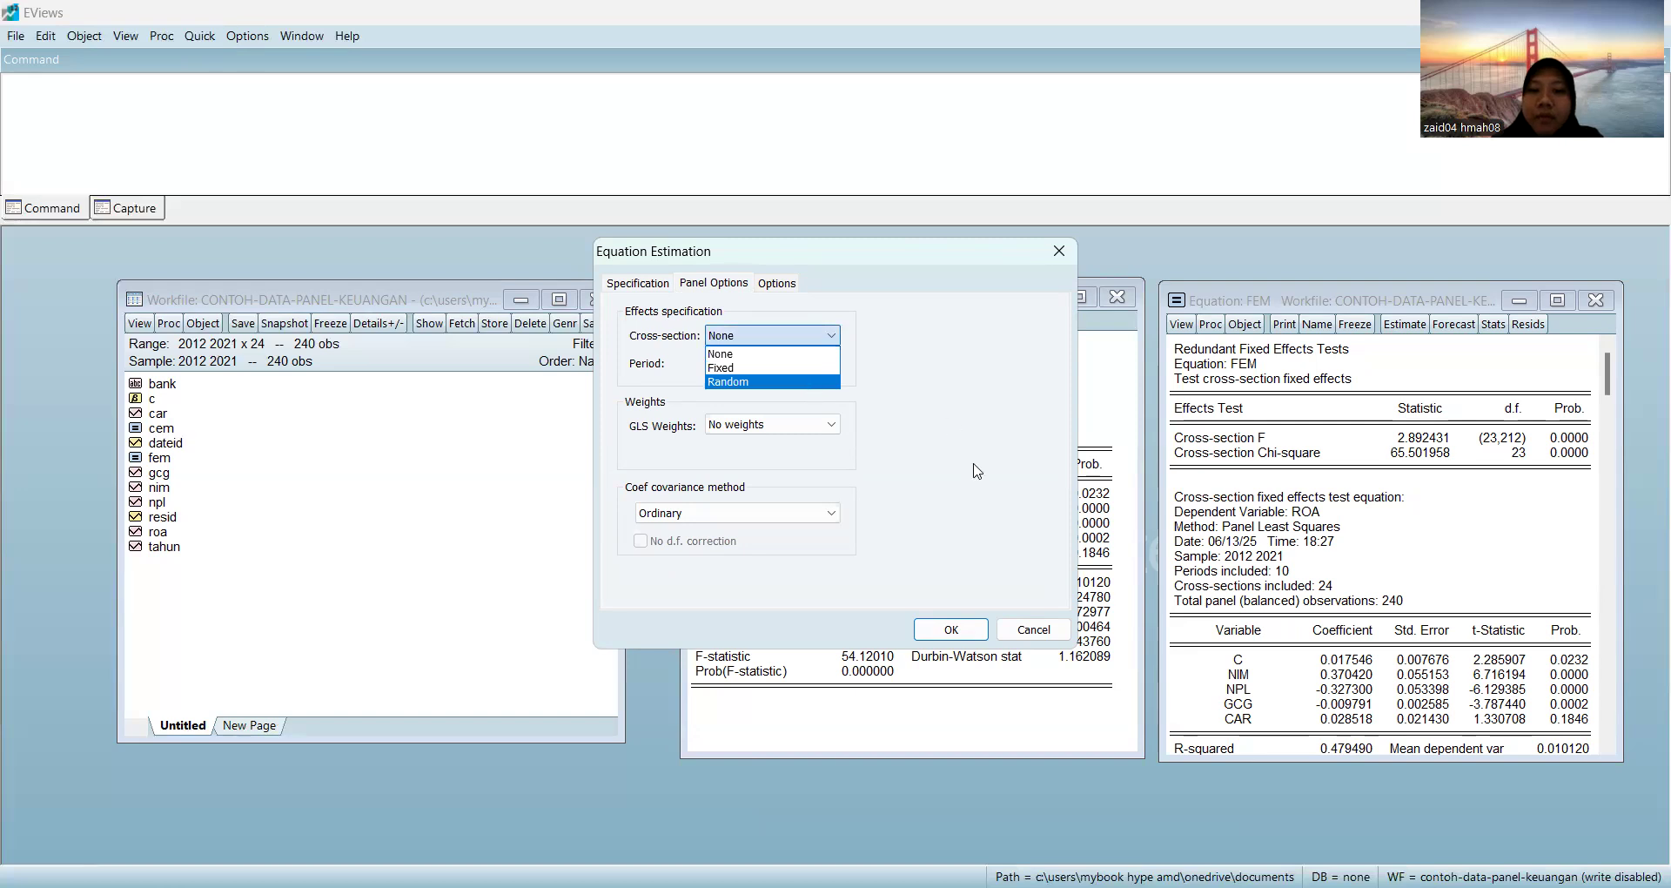
click(974, 635)
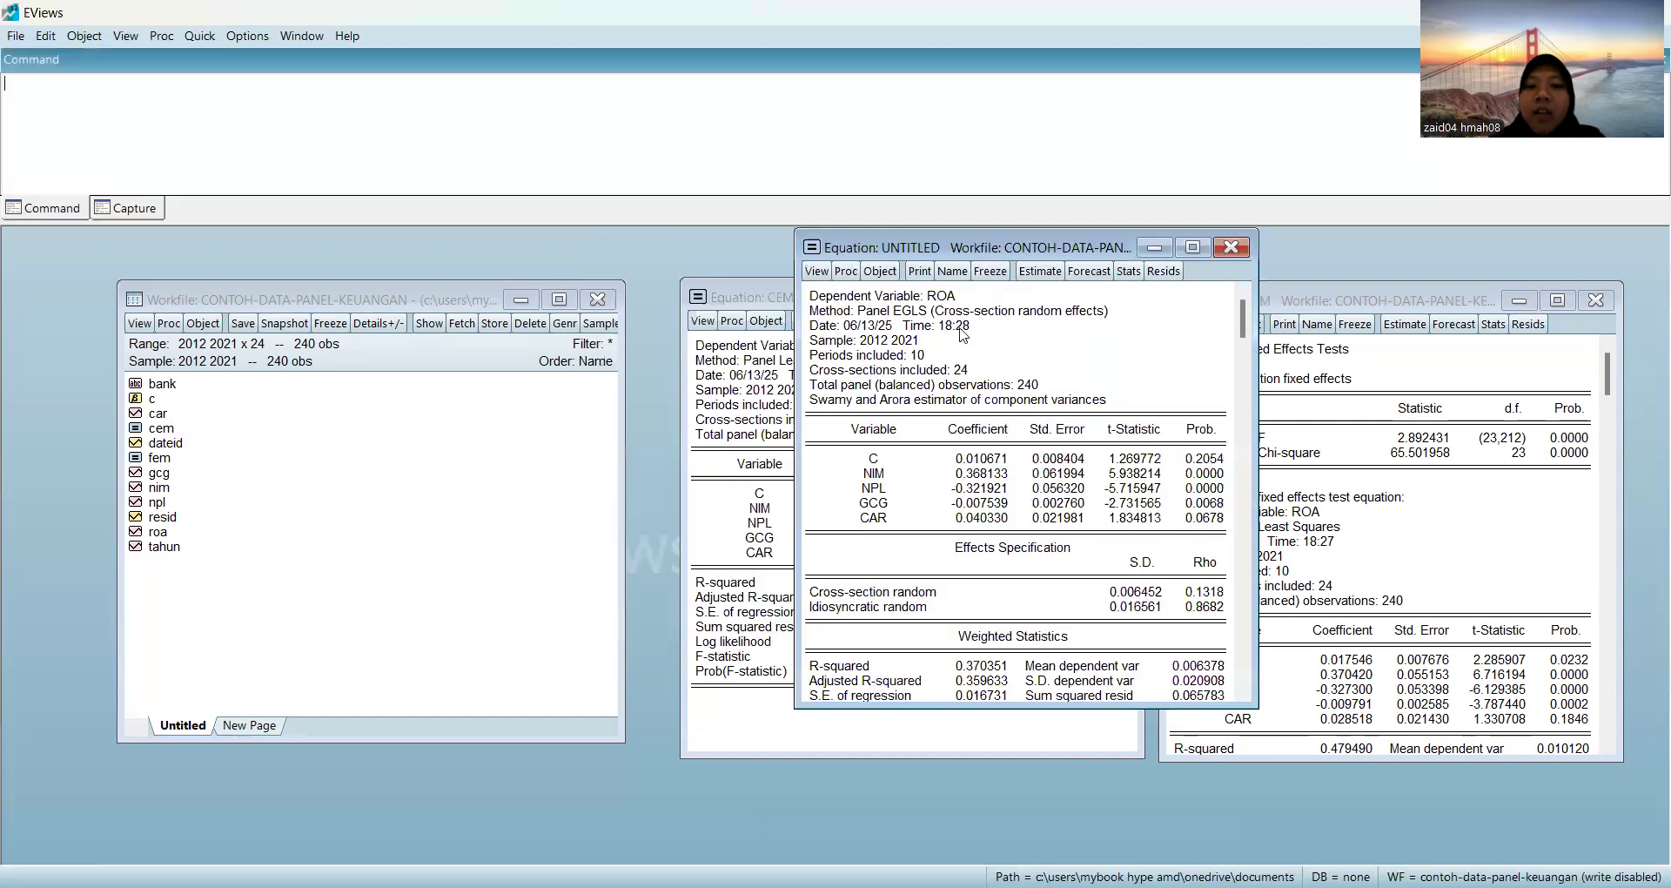
Step: Name the estimated random effects equation REM
click(953, 272)
text(RE)
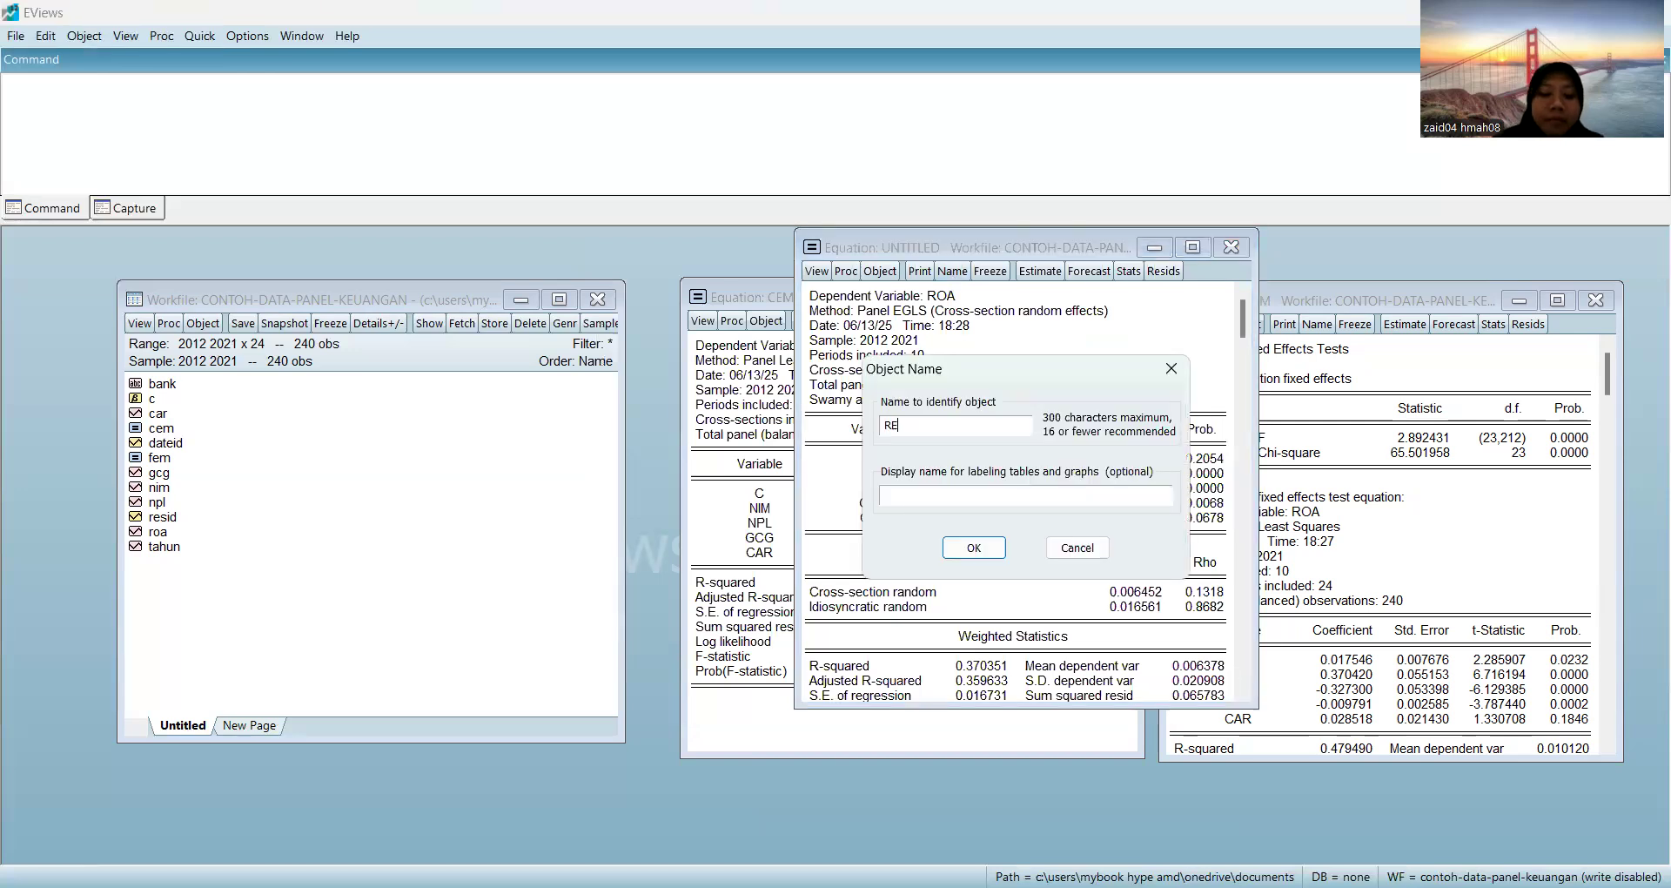
text(M)
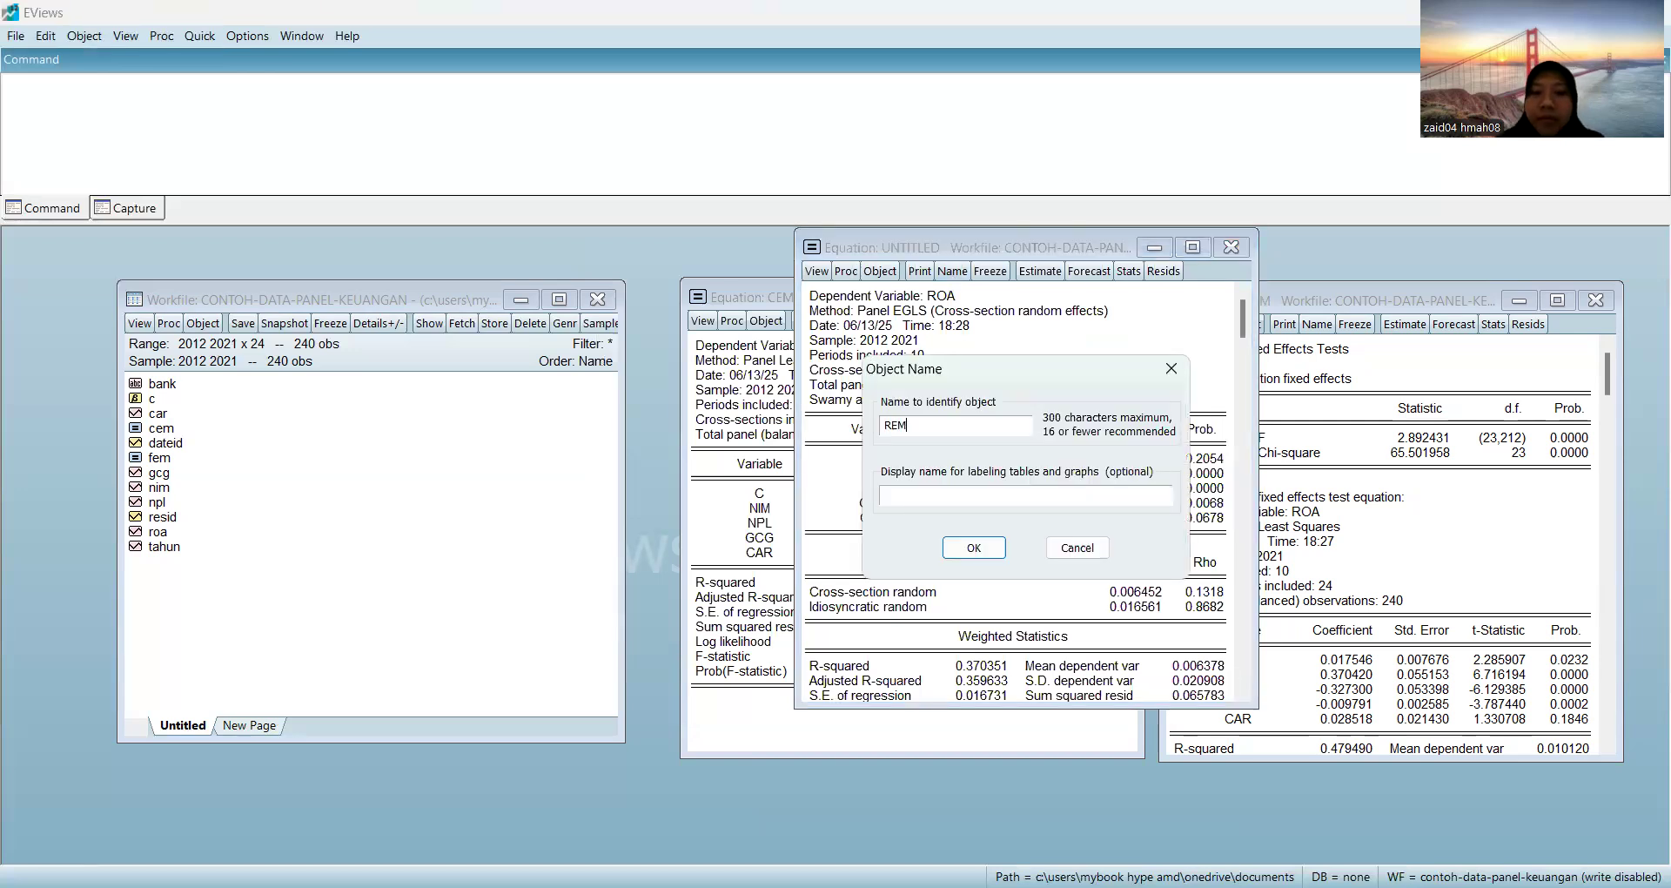
click(973, 547)
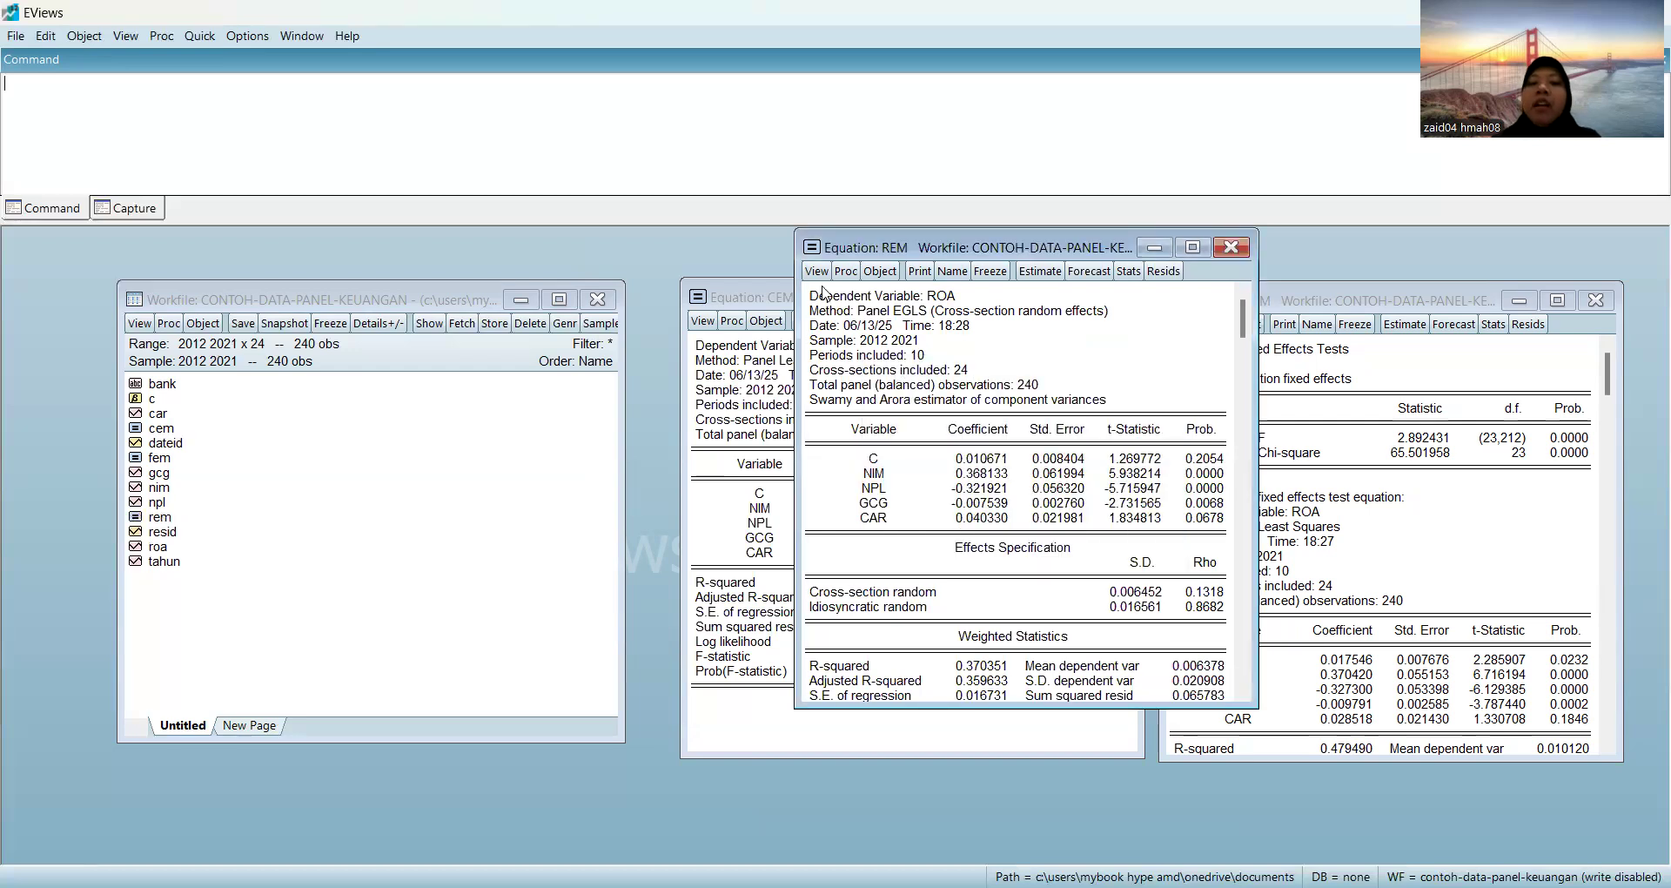
Step: Run the Correlated Random Effects Hausman test on the REM equation
click(817, 270)
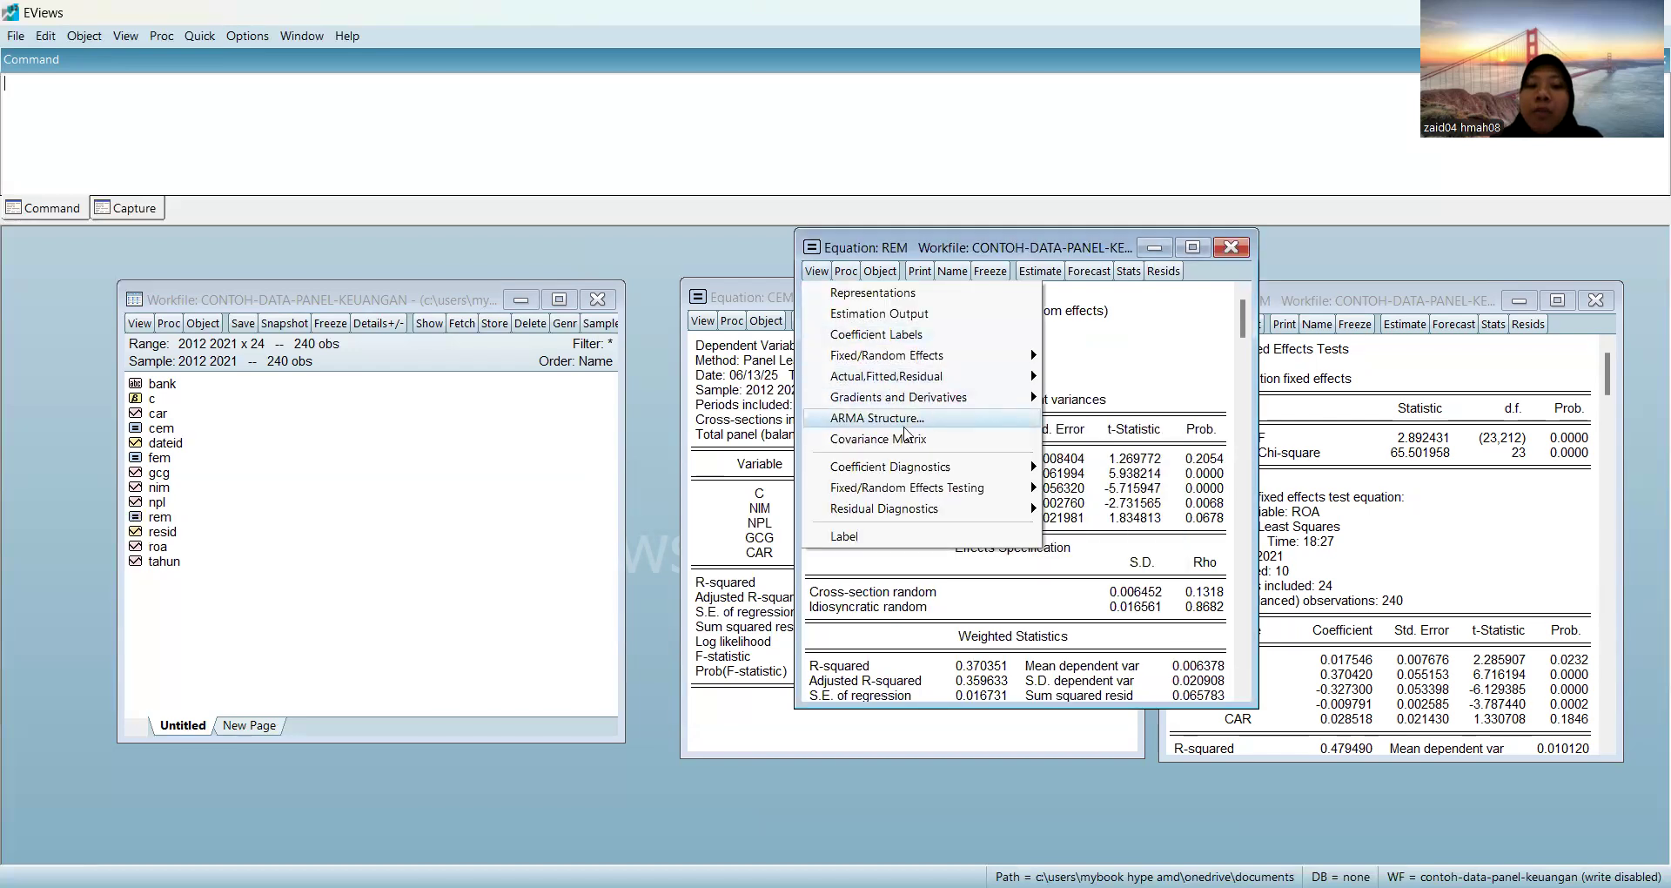
mouse_move(932, 494)
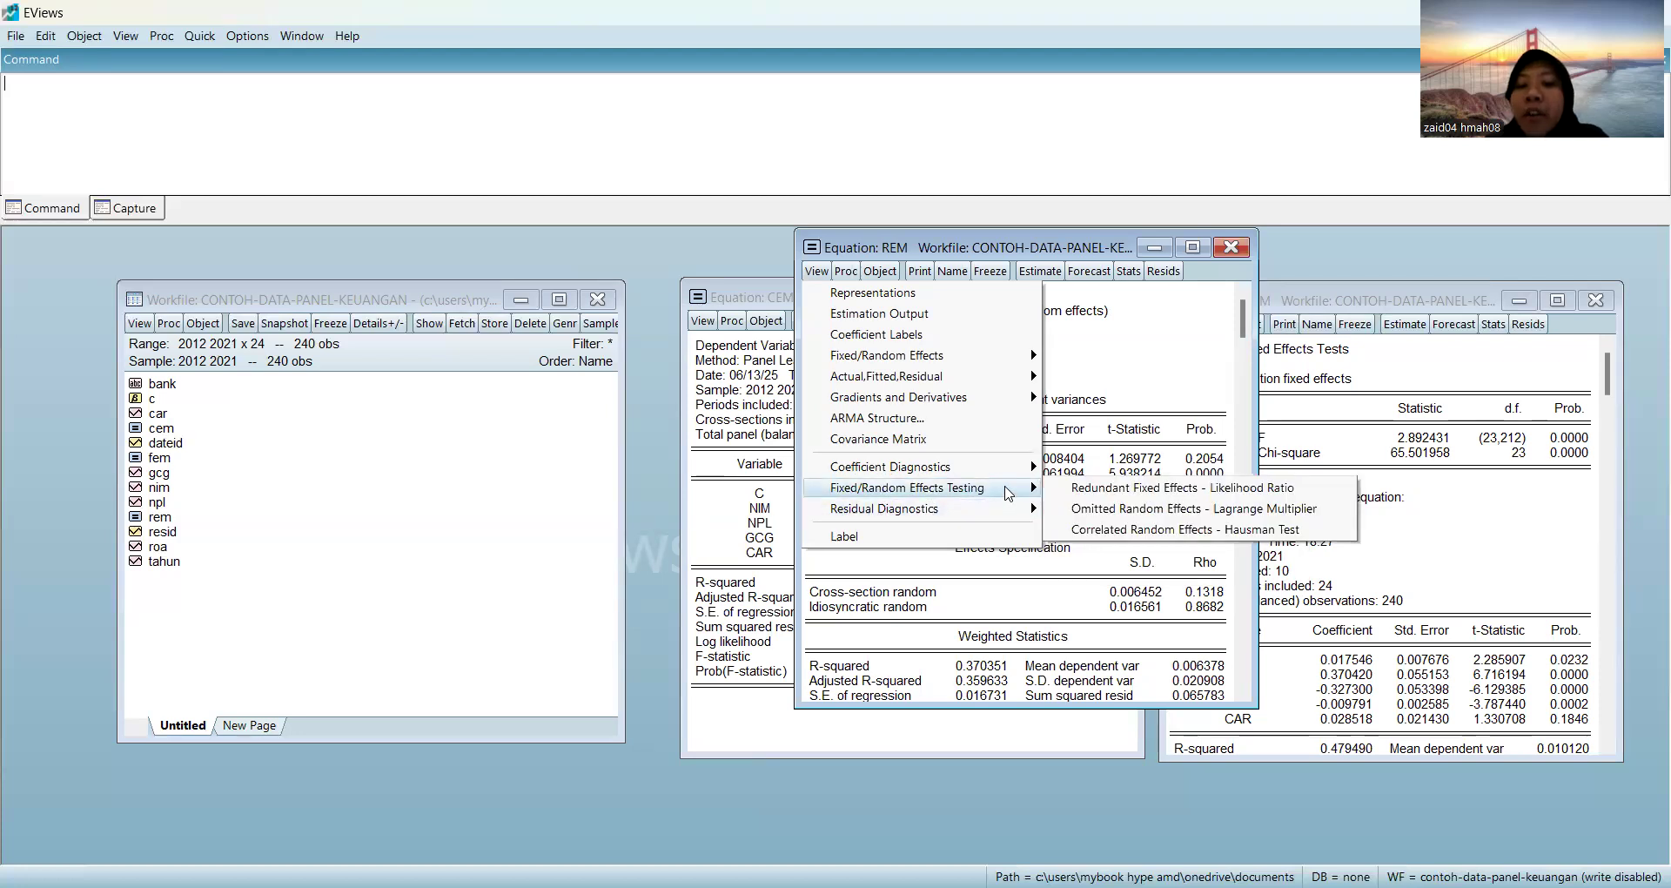
click(1119, 531)
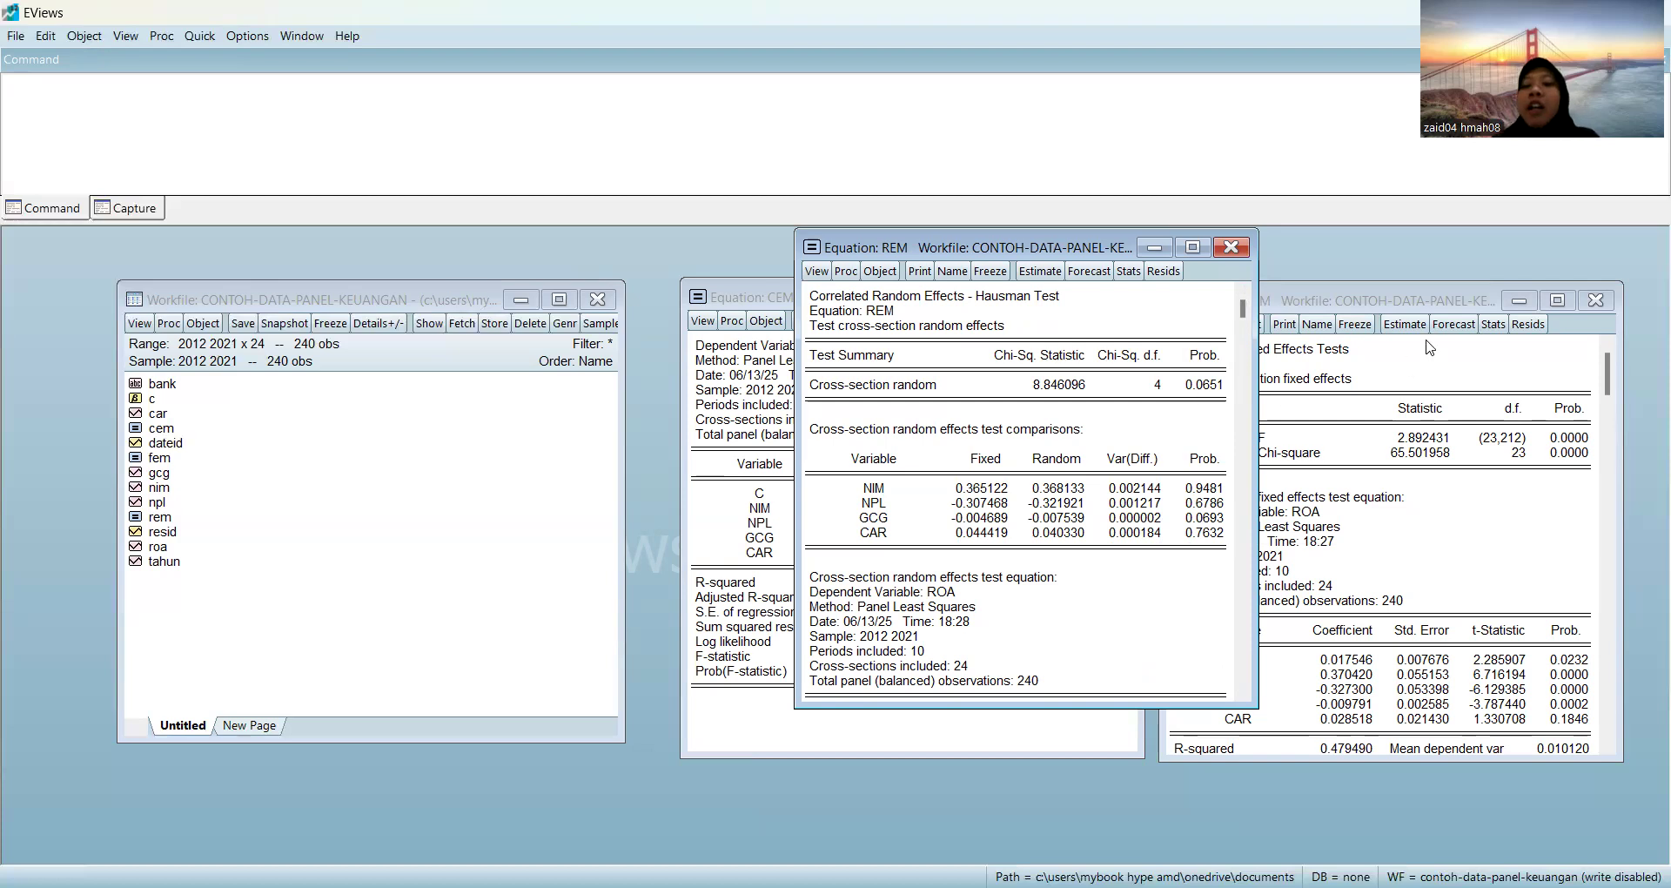
Step: Close the REM and CEM equation windows and place the FEM window beside the workfile
click(1393, 314)
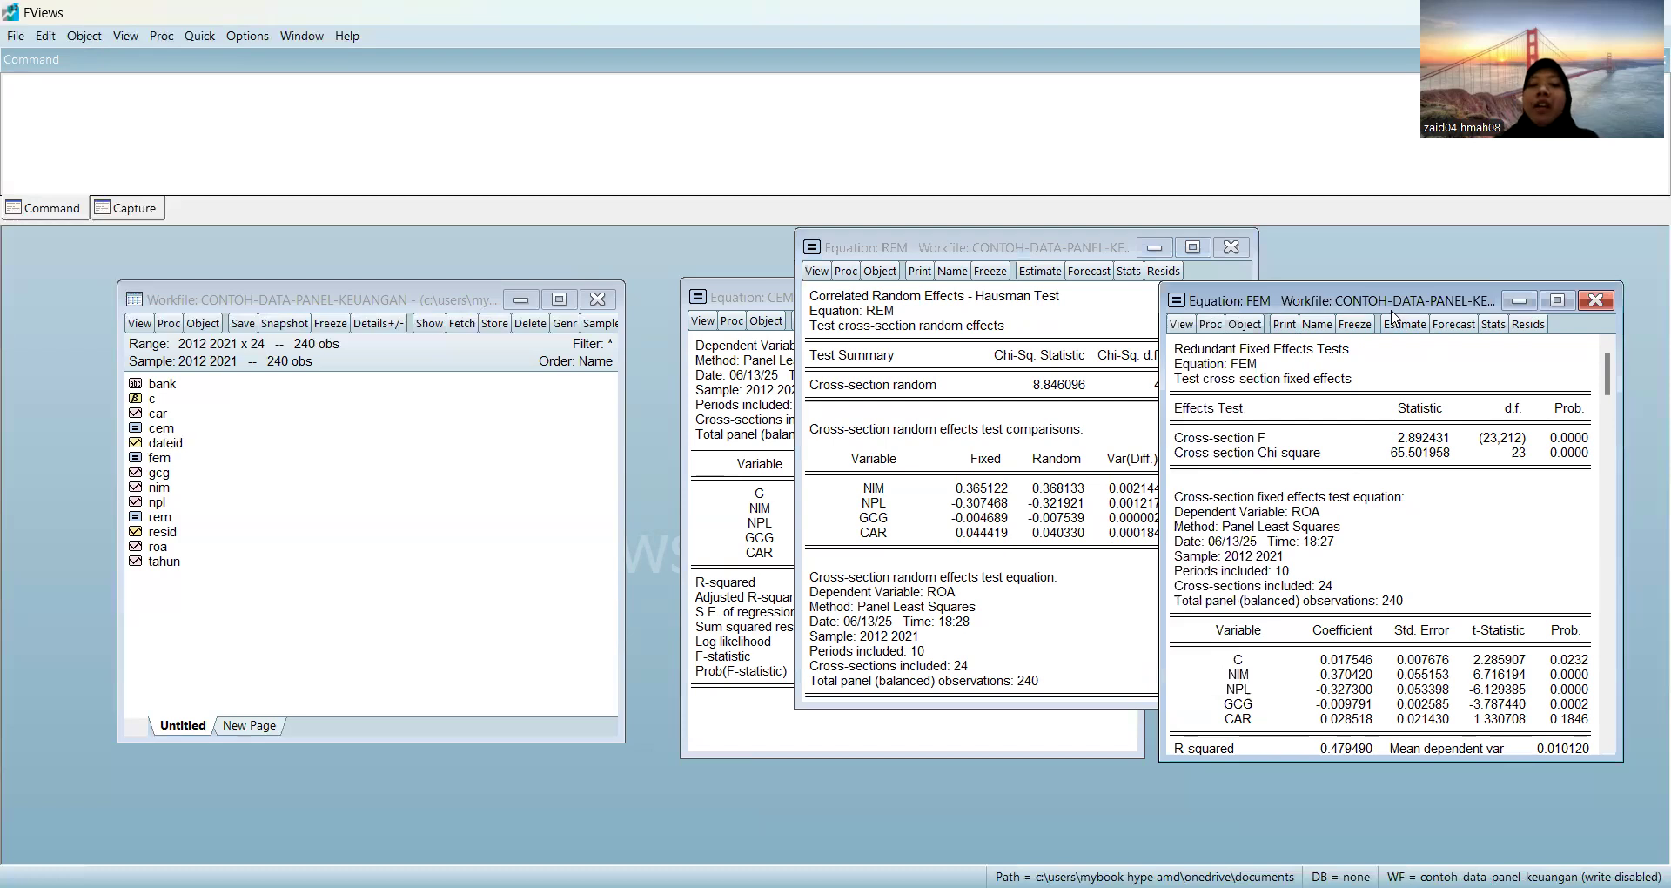
drag(1392, 311, 637, 293)
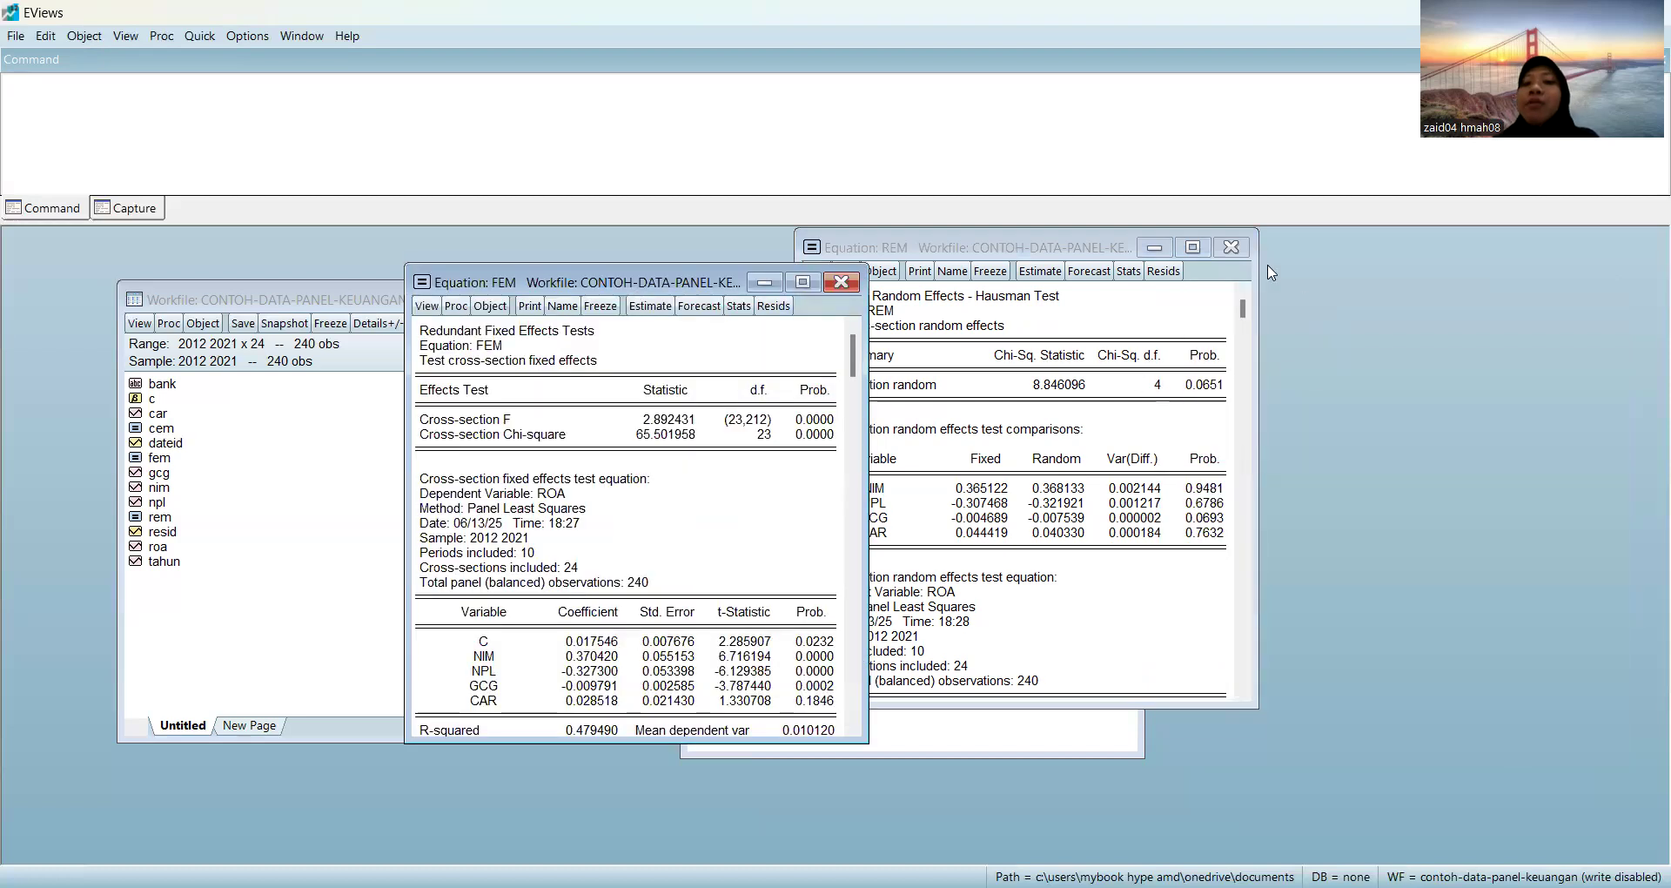
click(1244, 254)
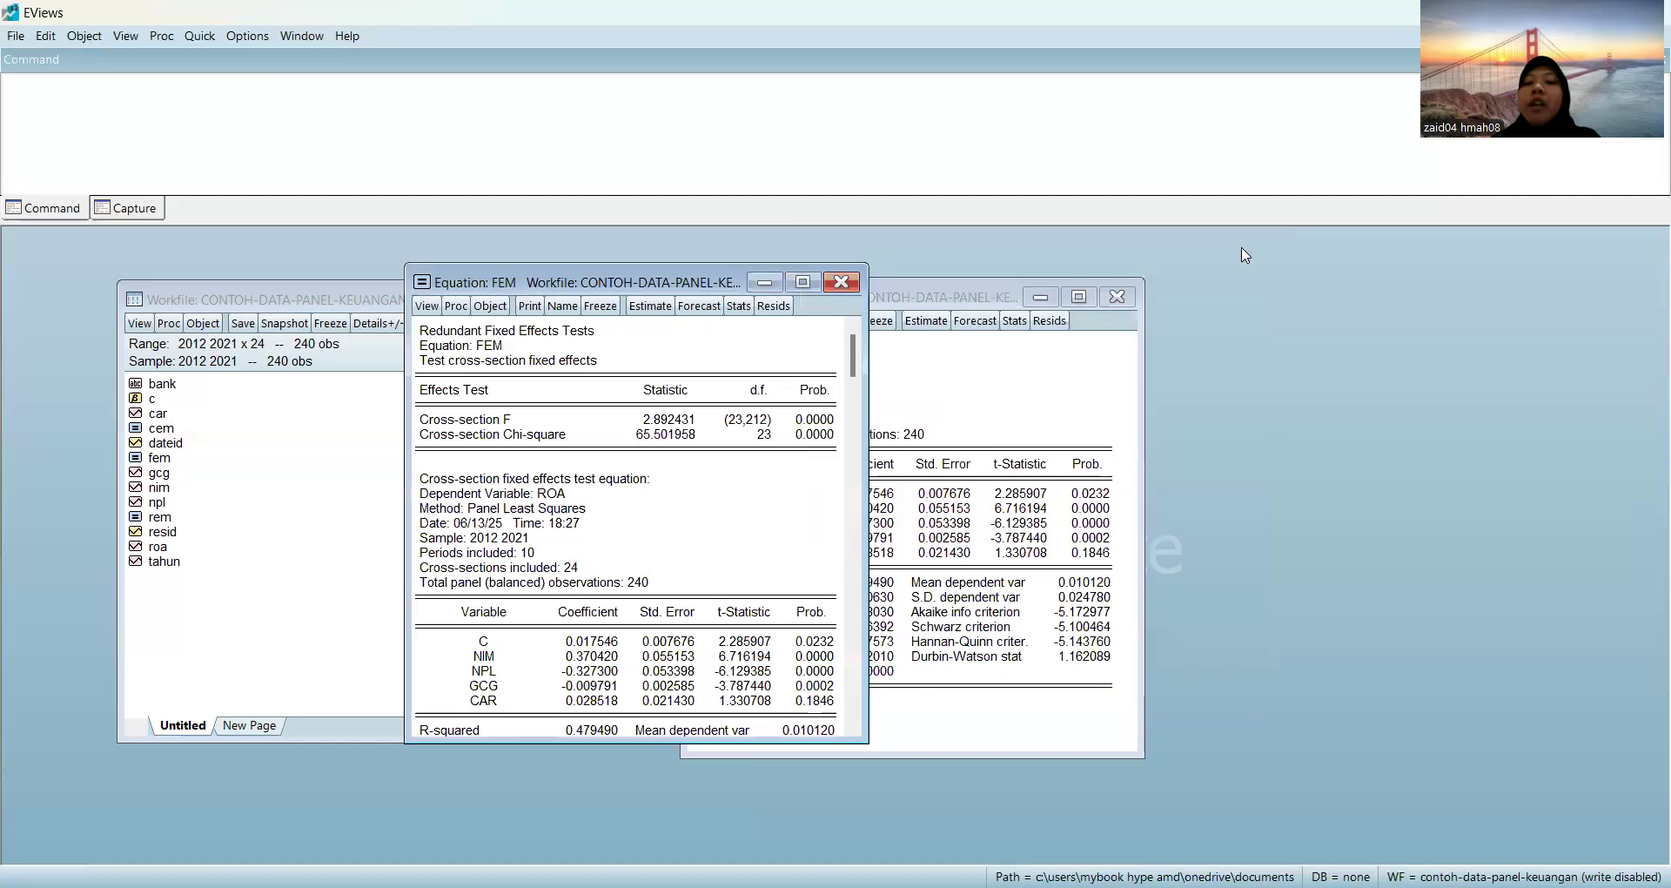
click(1121, 296)
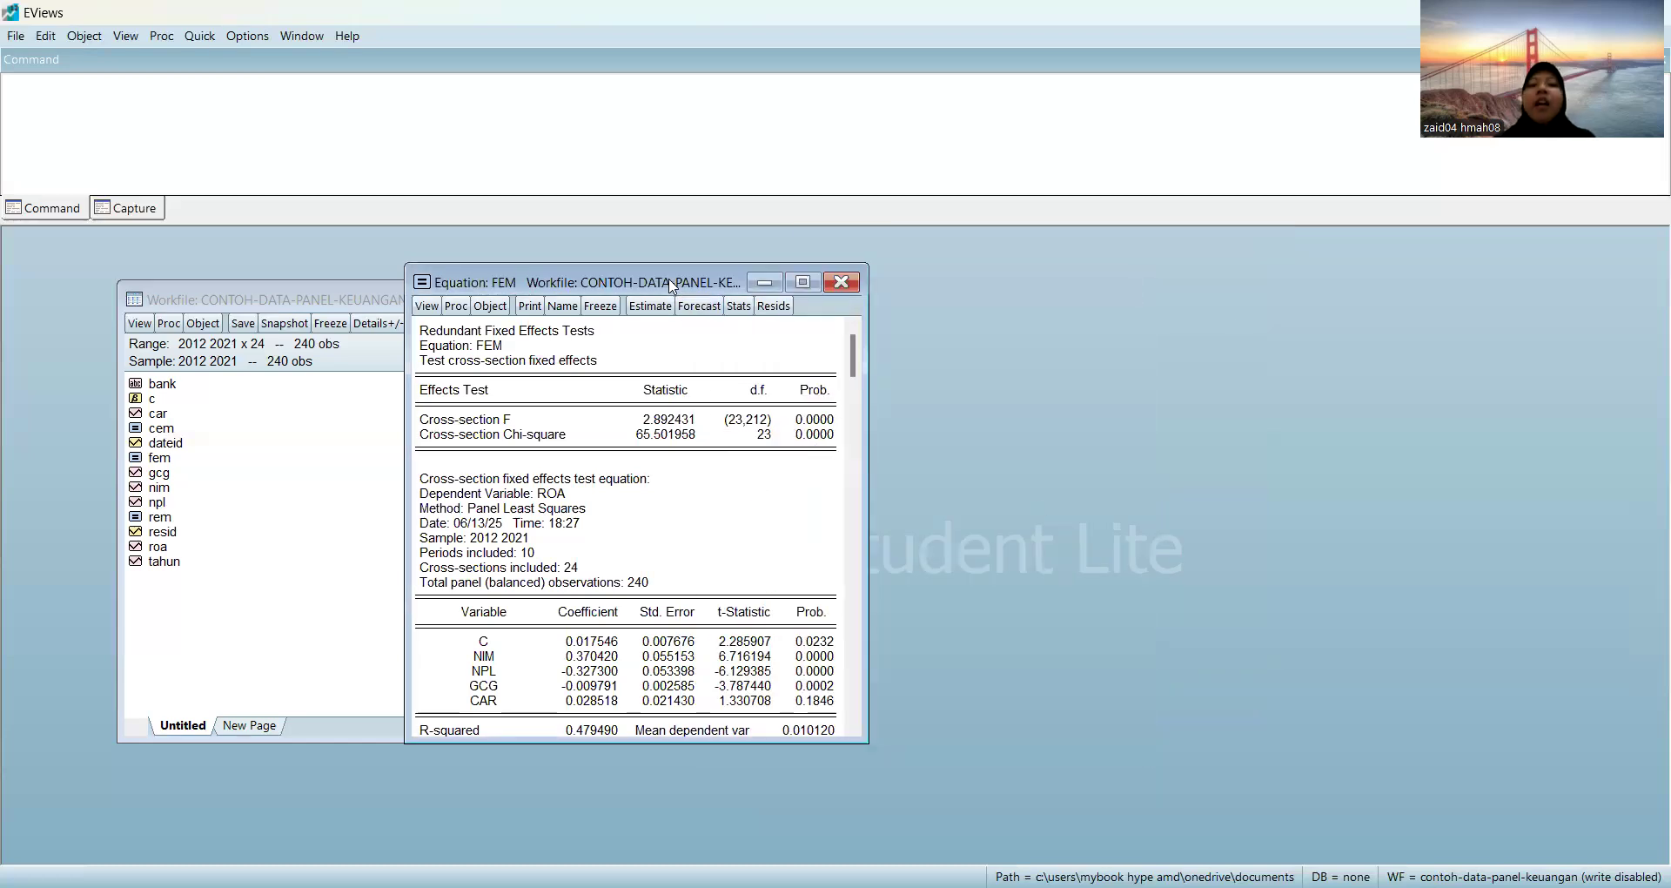
drag(672, 286, 990, 290)
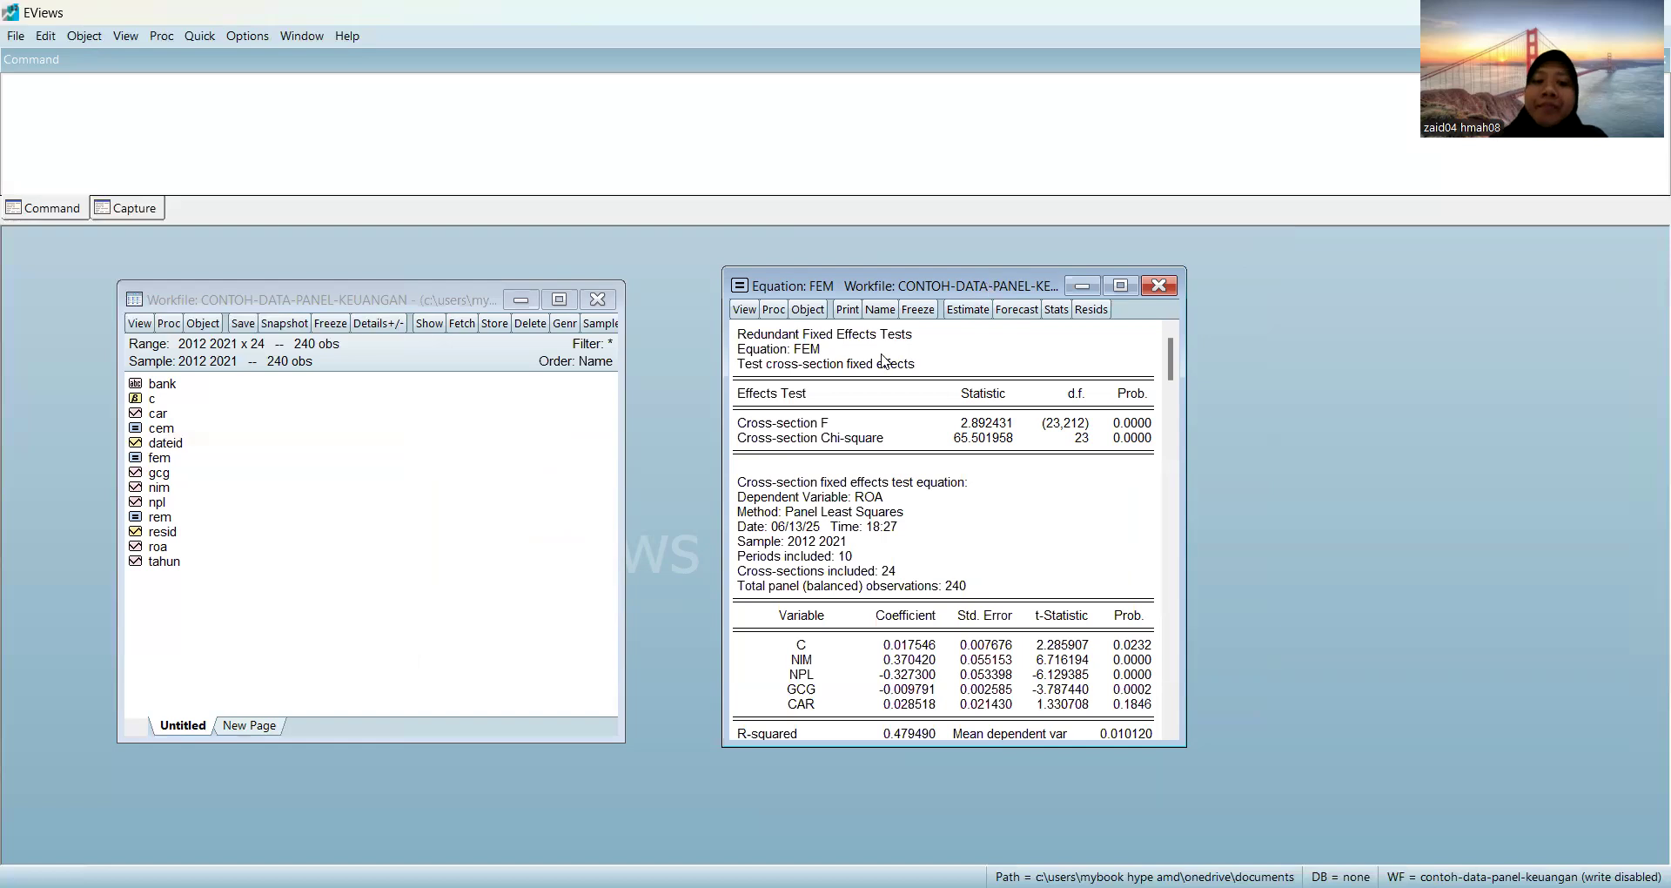
Step: Run the histogram normality test on the FEM residuals and align its window with the workfile
click(745, 309)
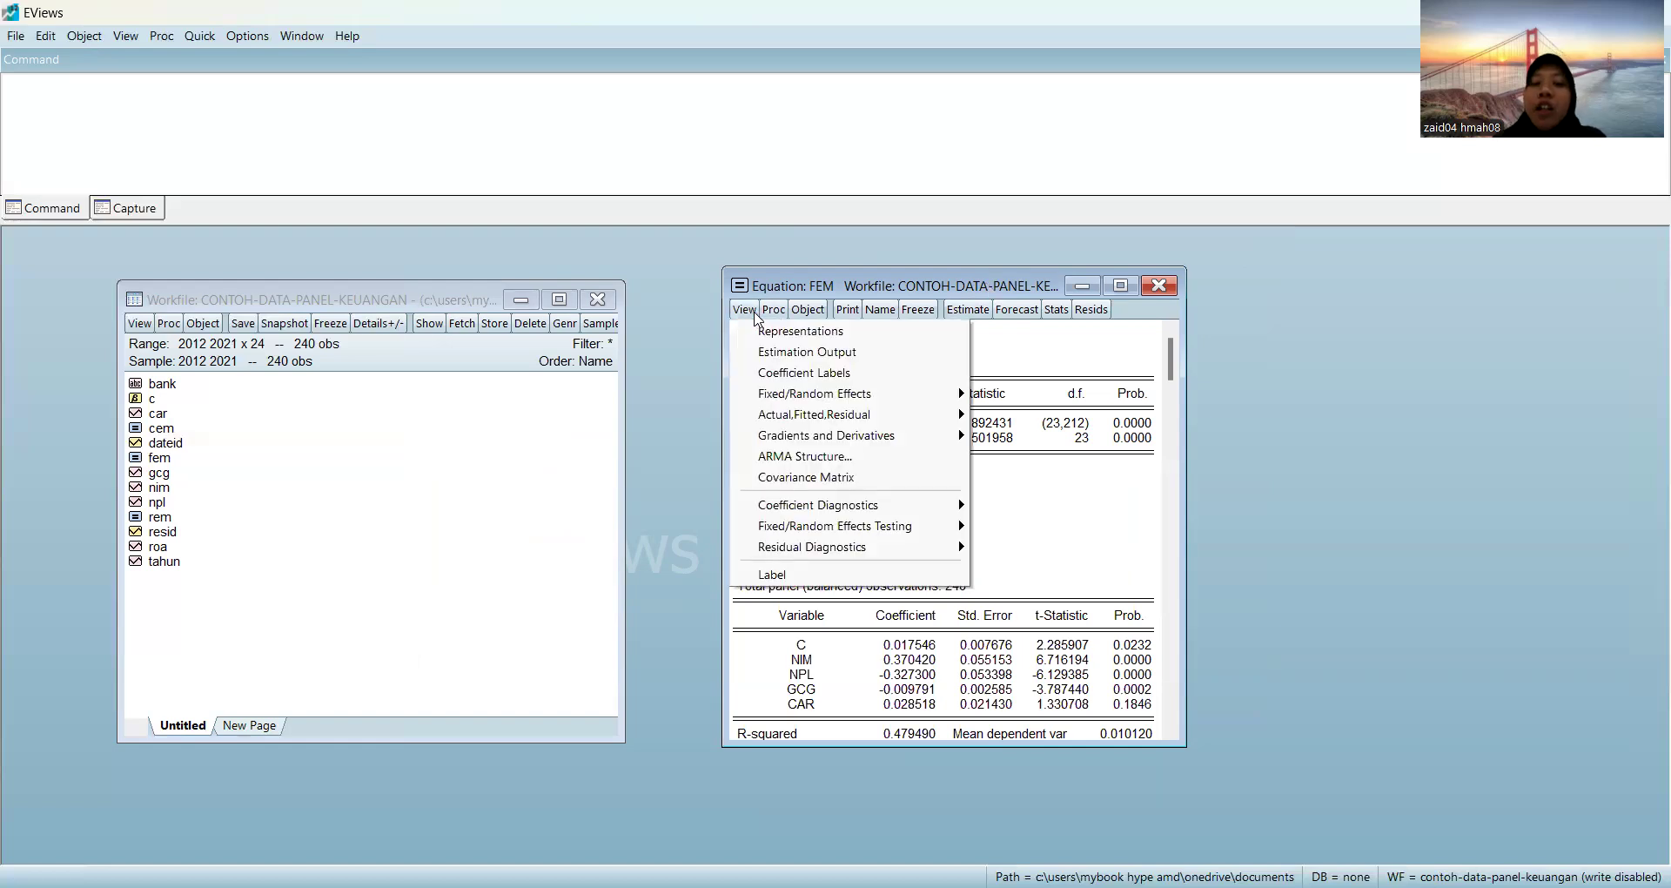
mouse_move(887, 546)
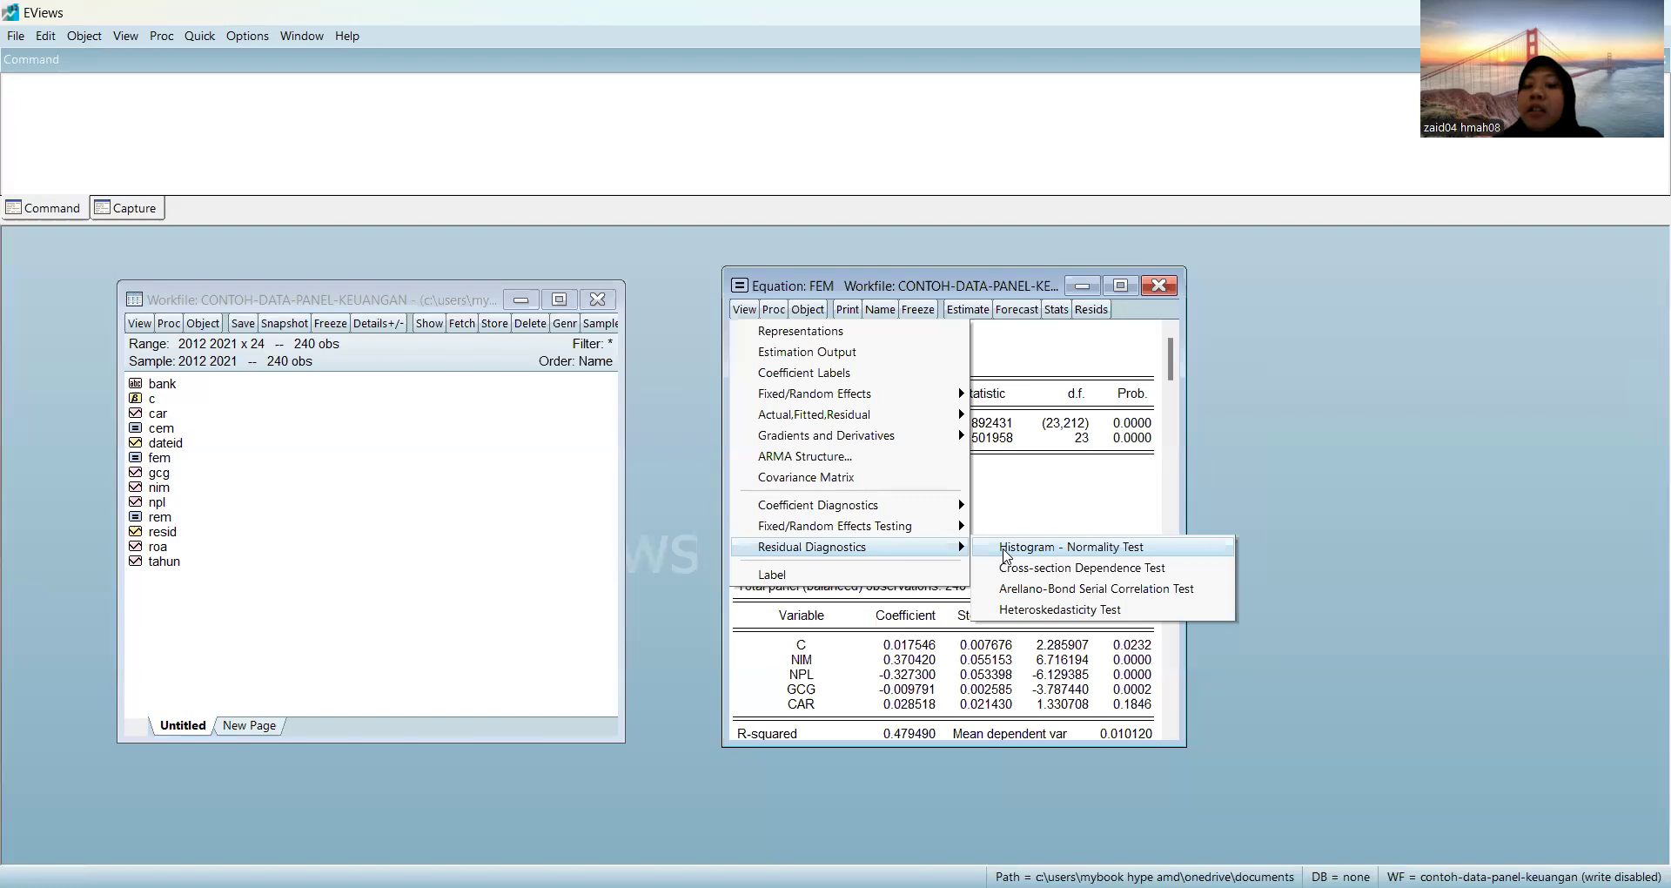
click(1006, 556)
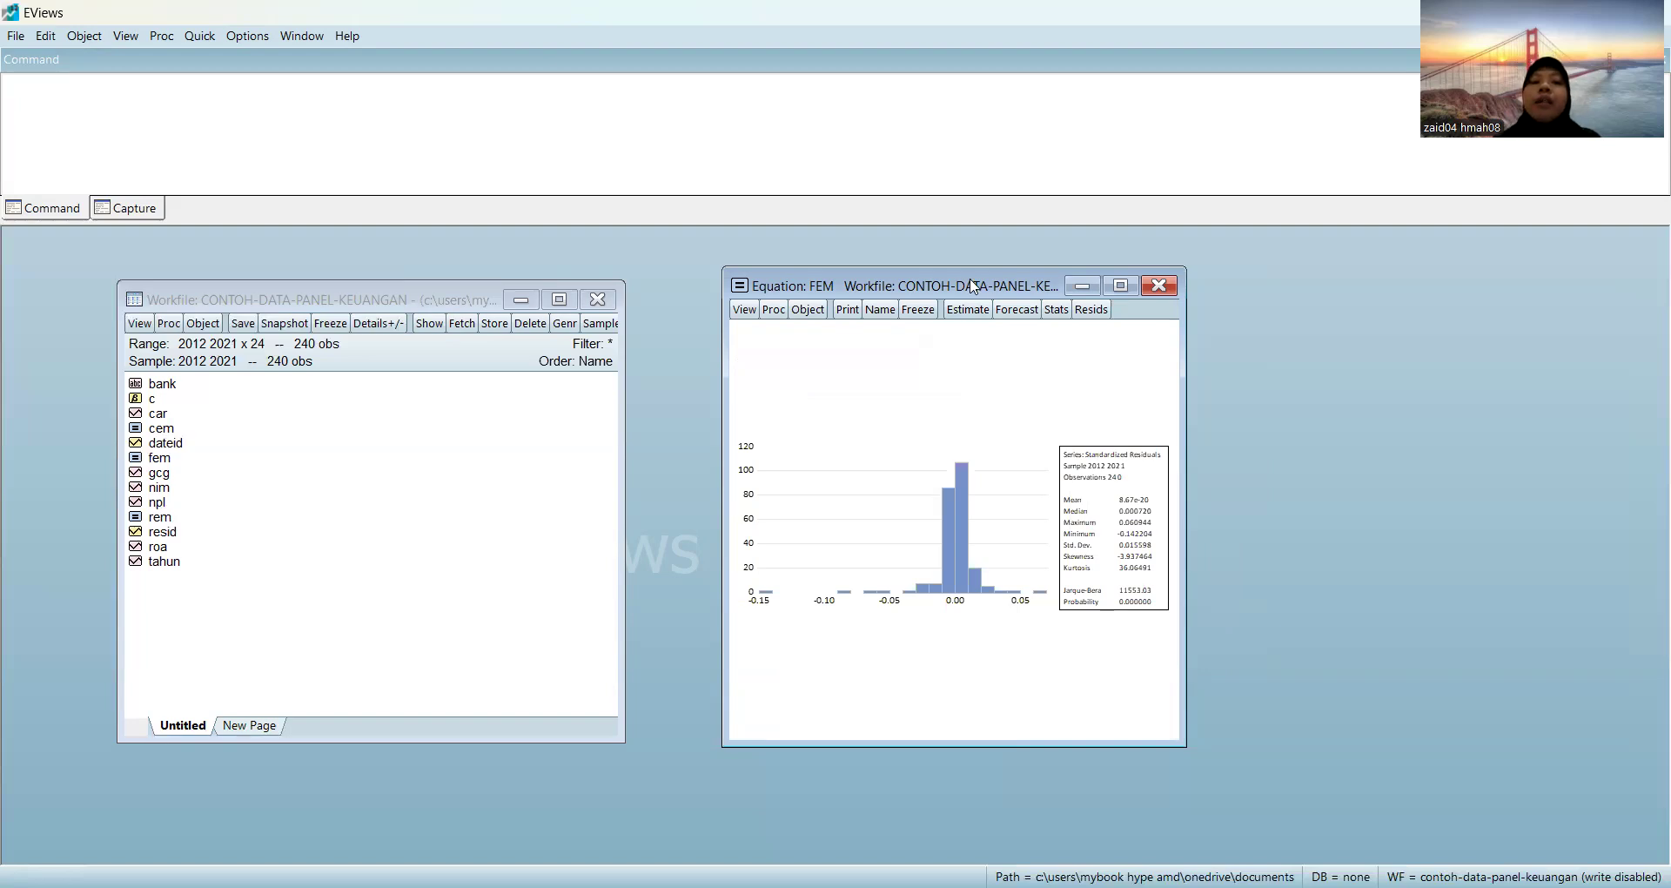
drag(974, 287, 919, 299)
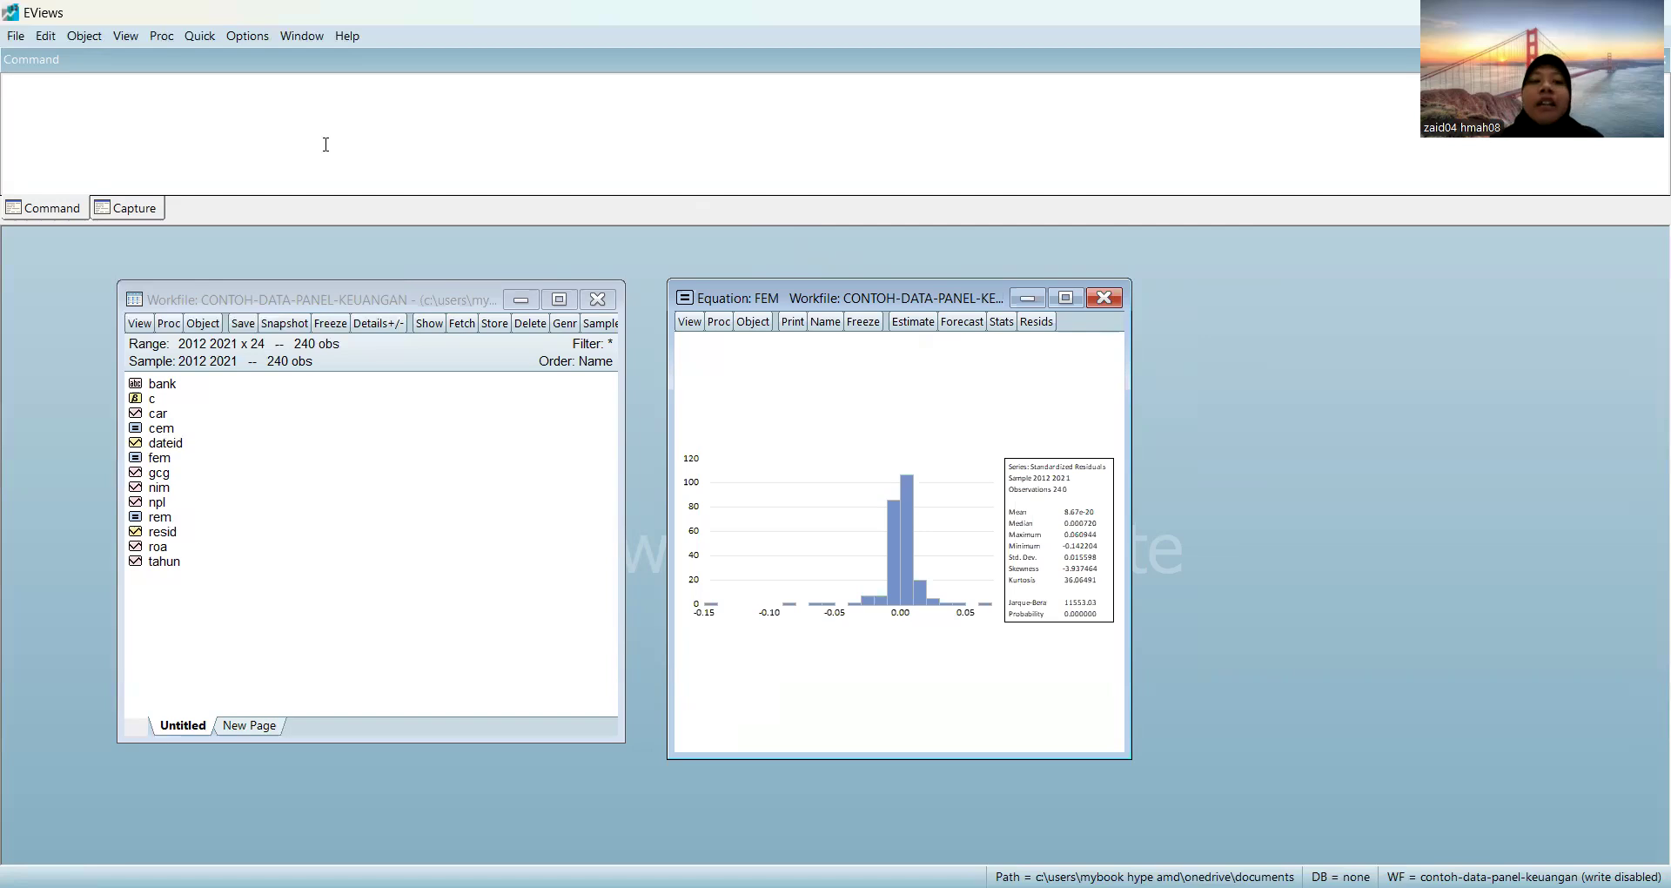
Step: Generate the group correlation matrix for the series nim, npl, gcg and car
click(201, 36)
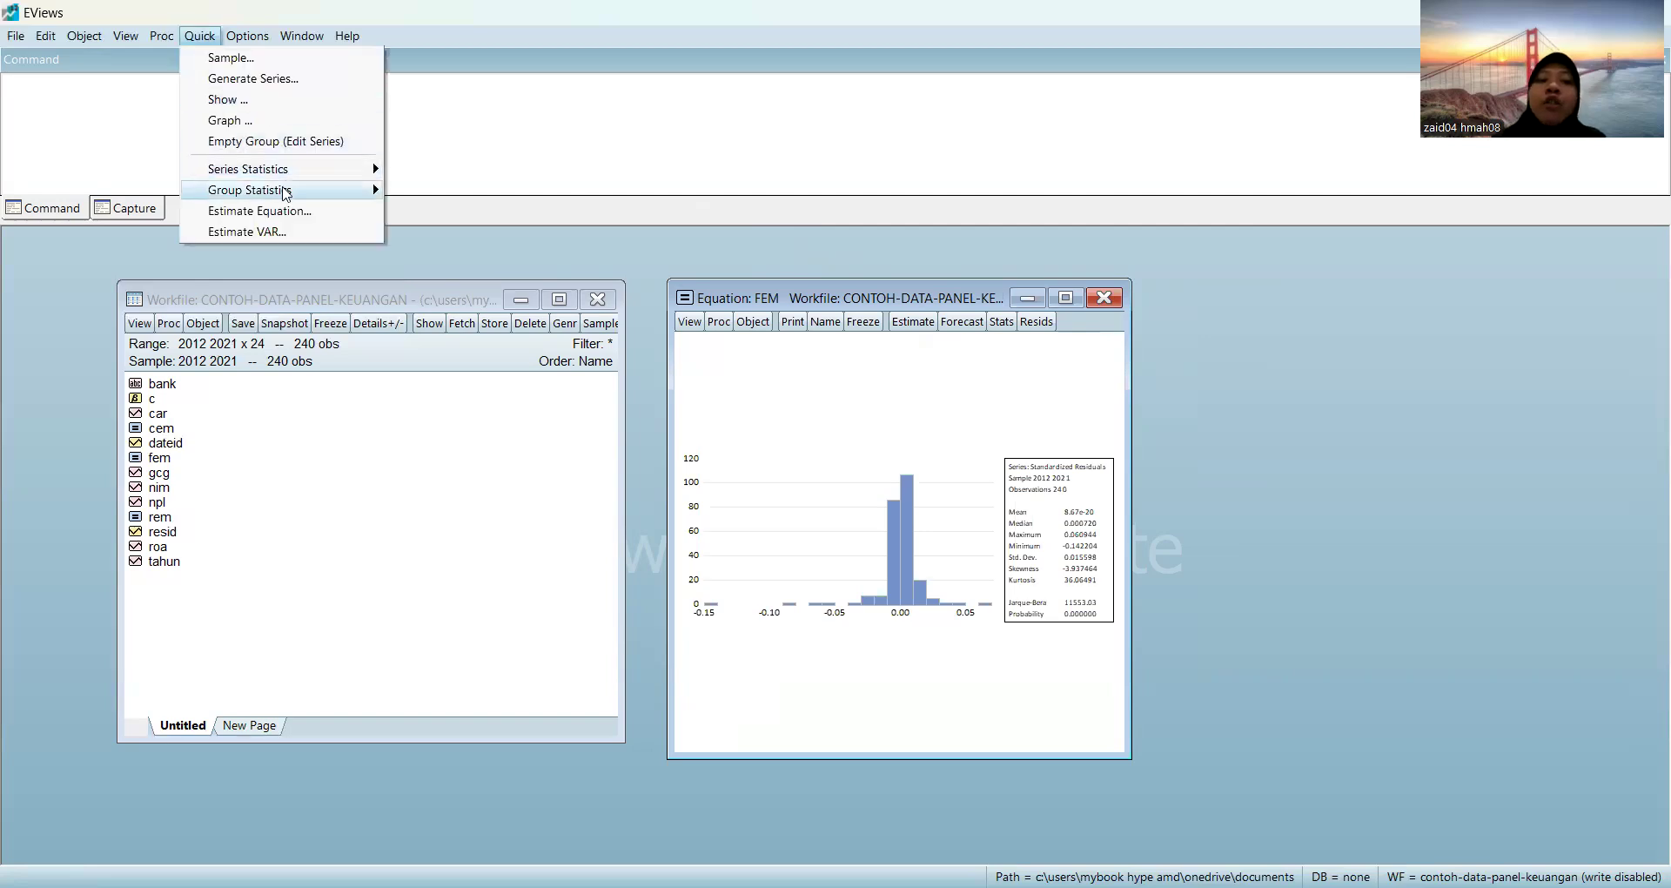
mouse_move(287, 193)
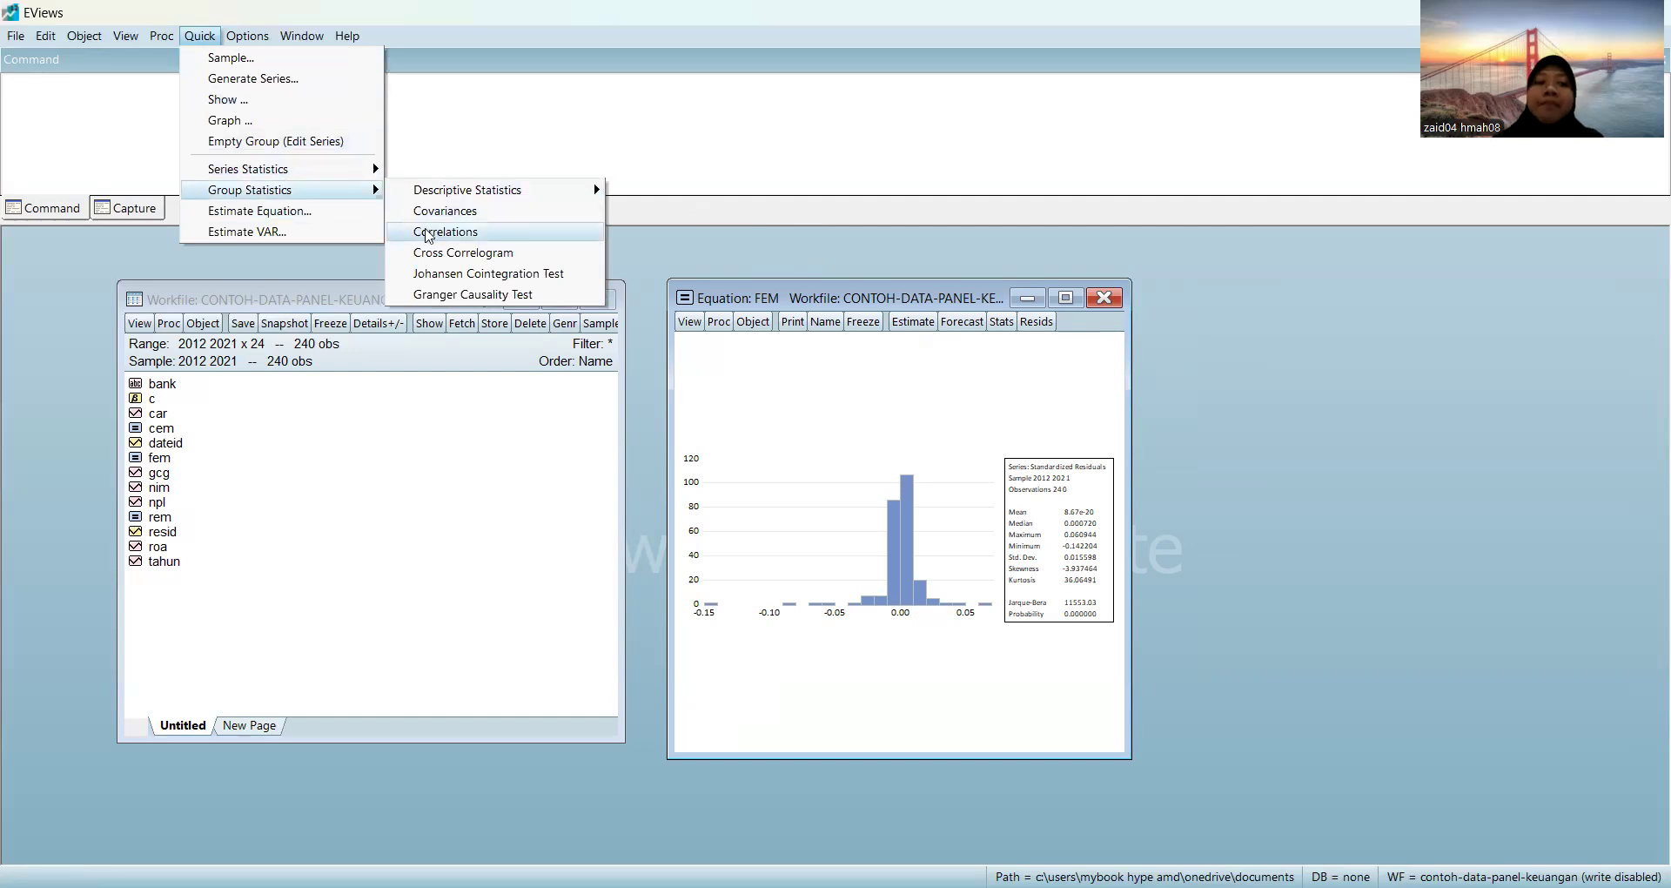
click(428, 233)
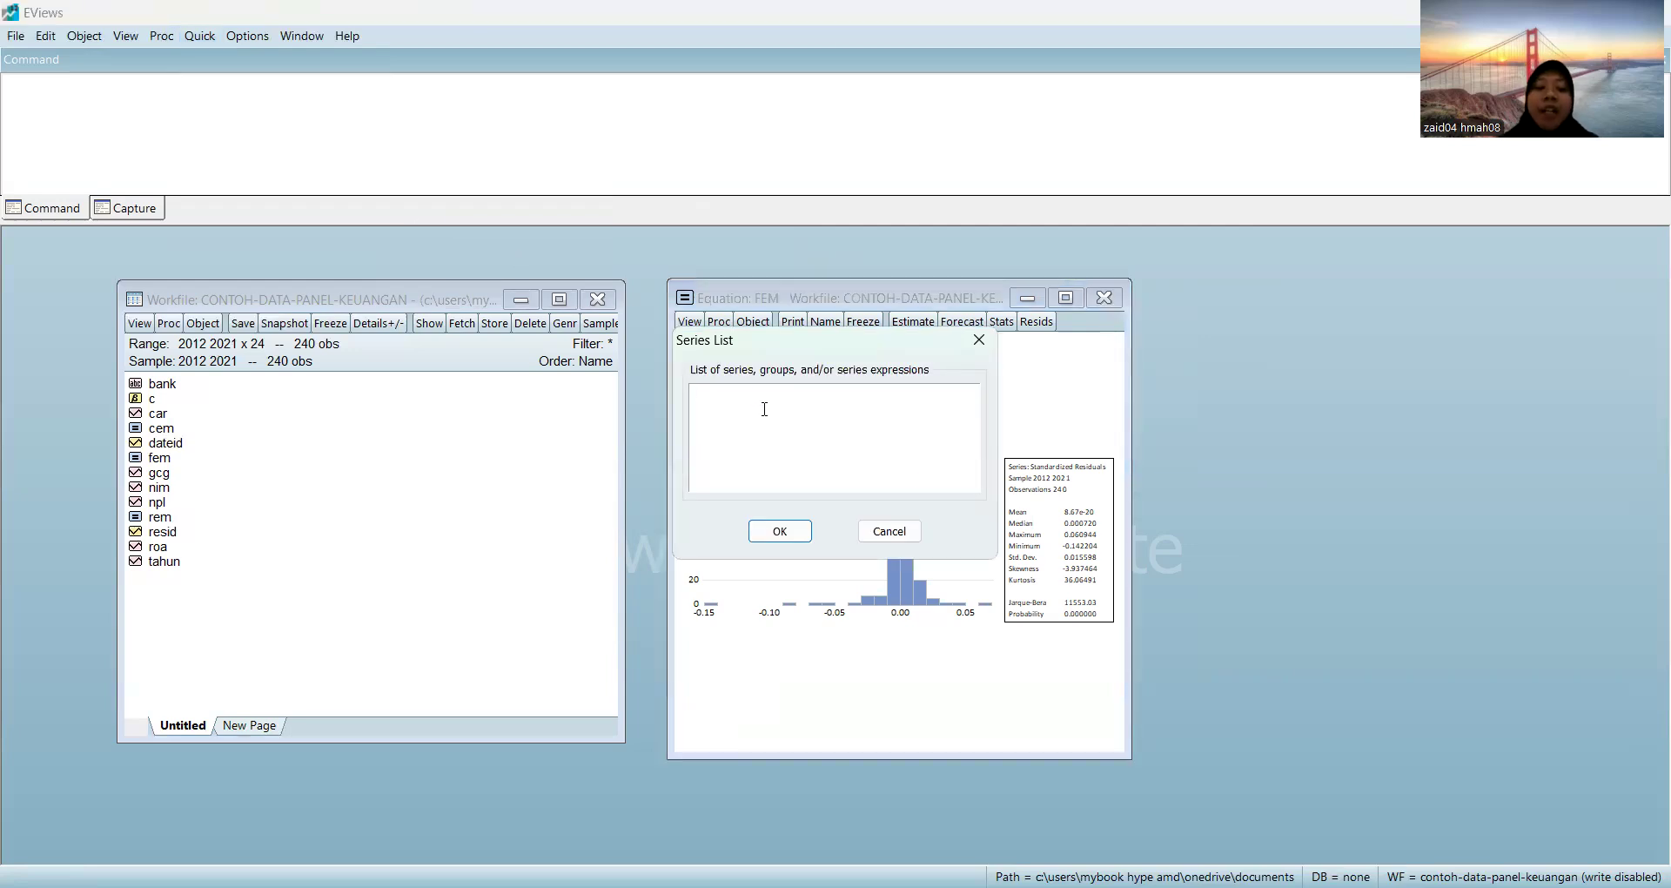
text(n)
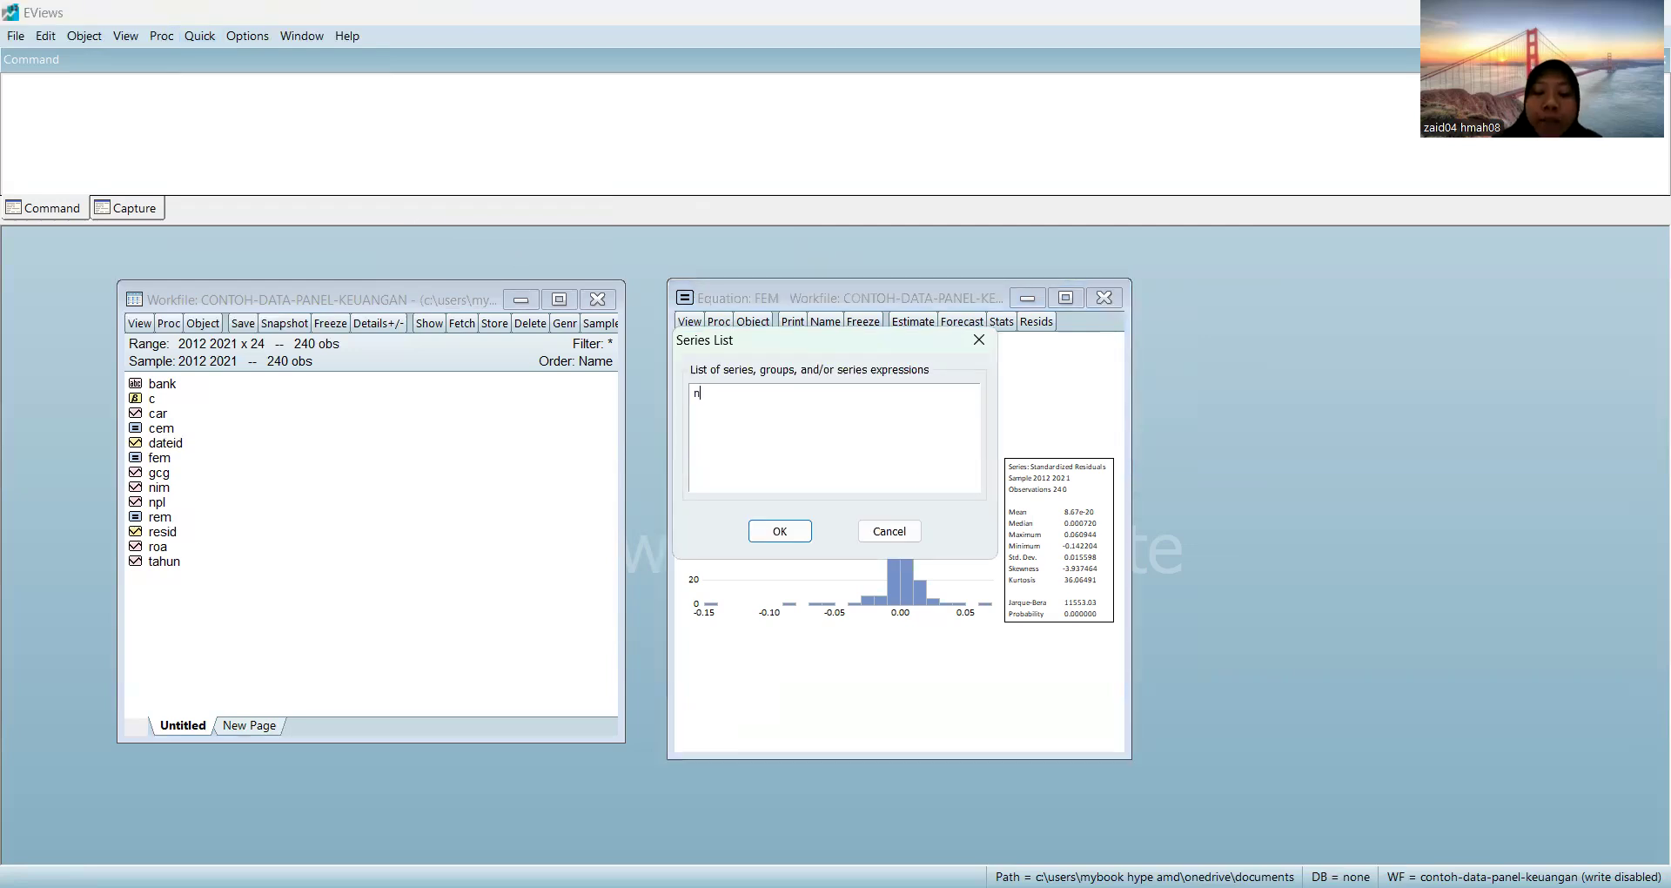
text(im npl gcg car)
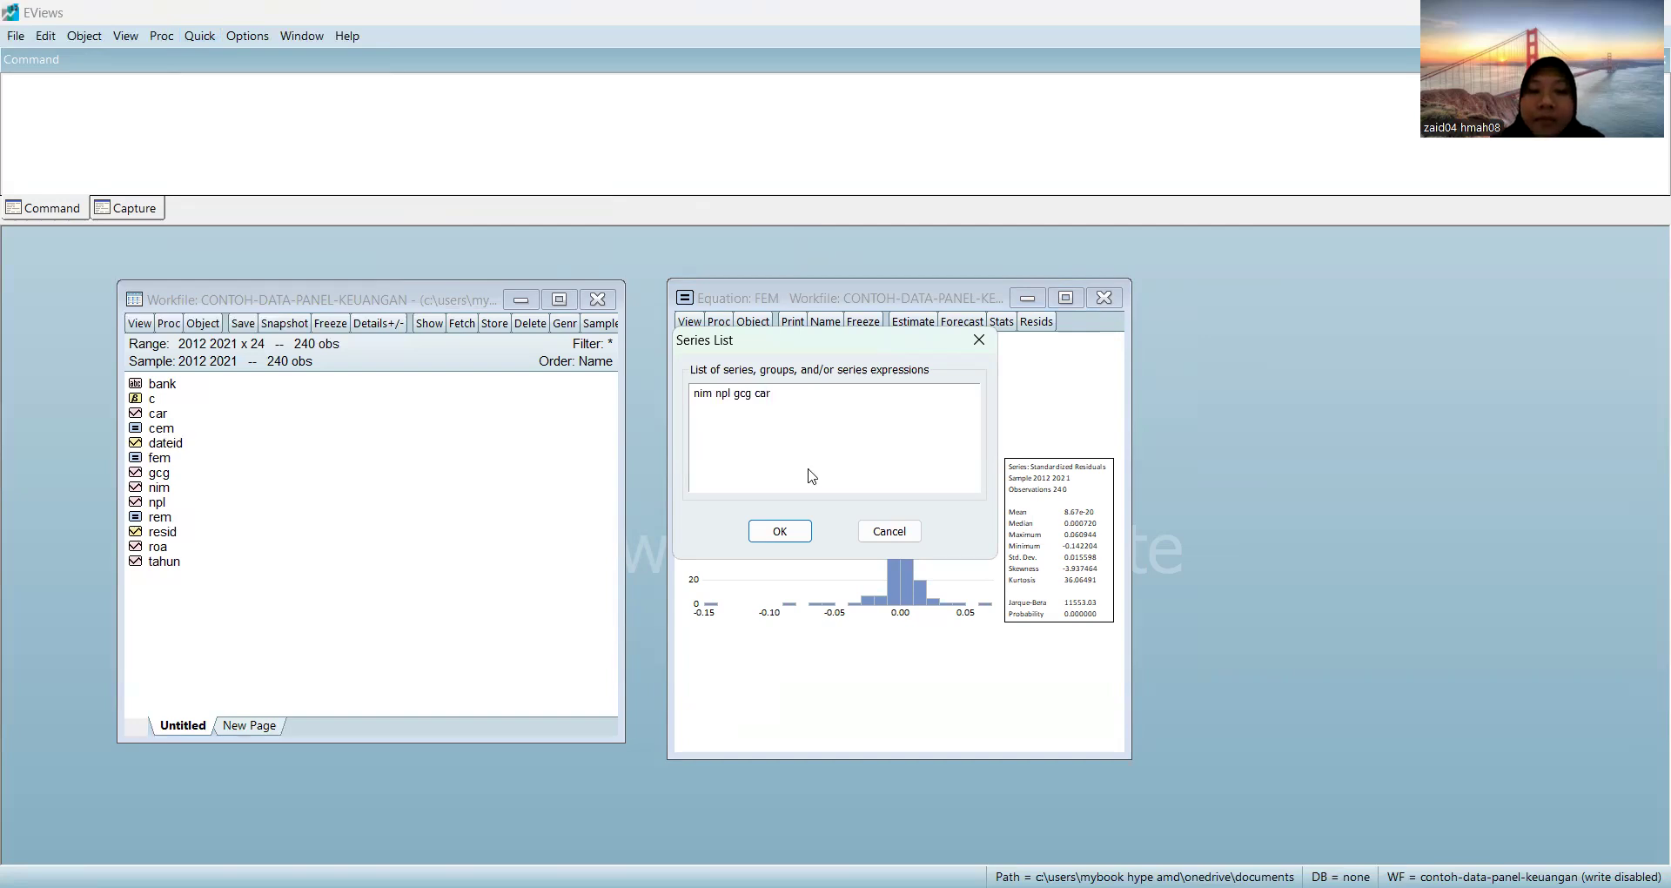
double_click(857, 413)
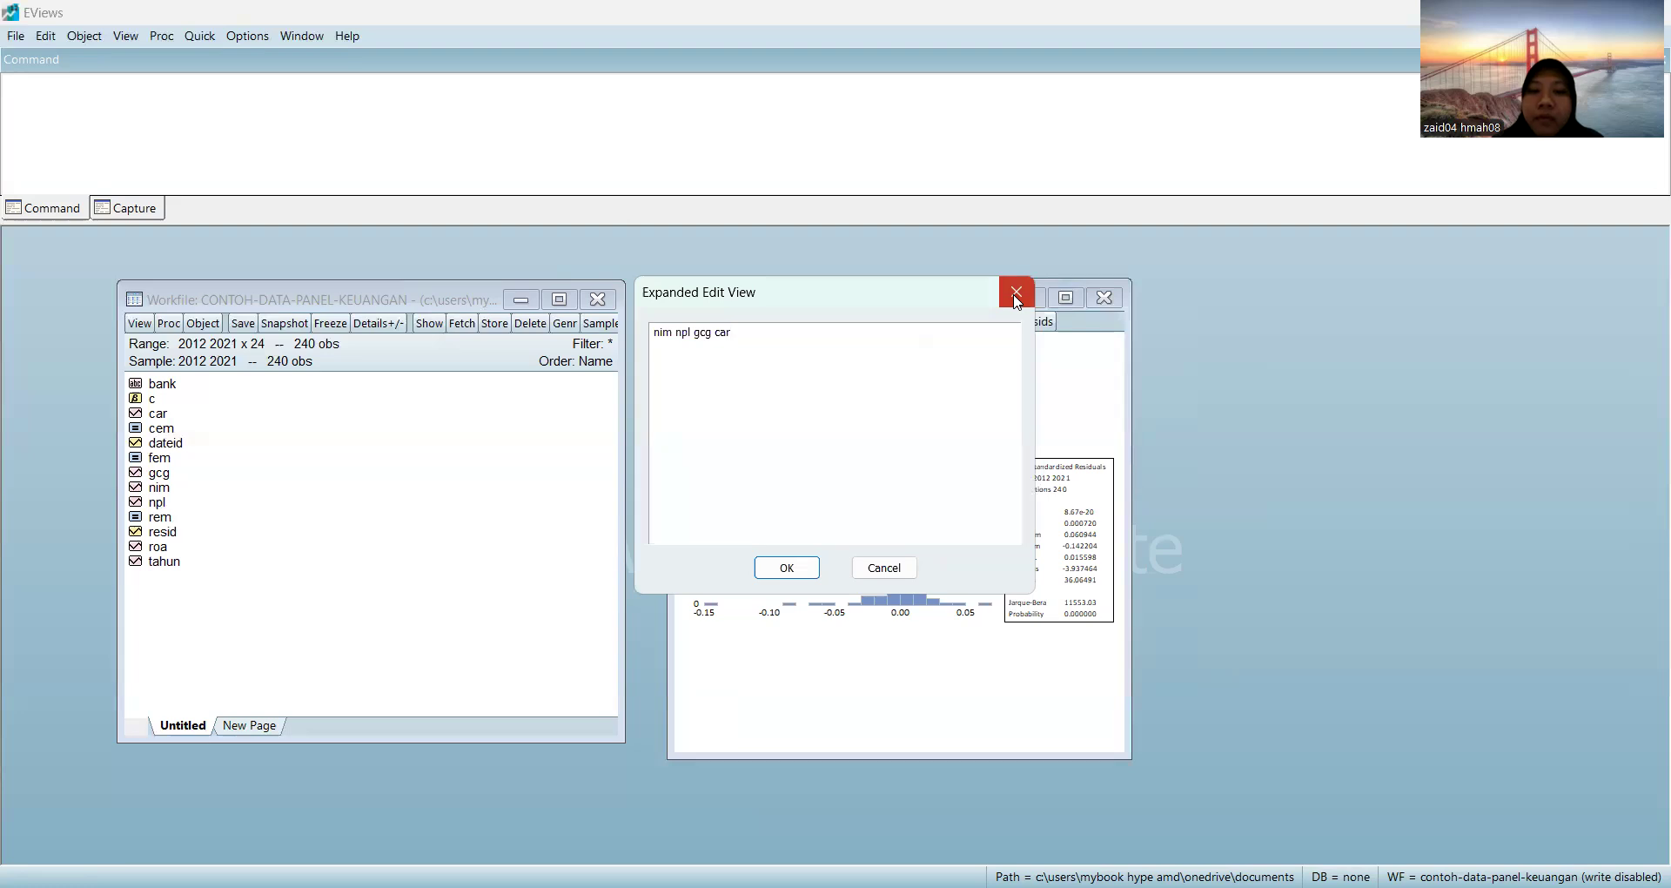
click(1017, 293)
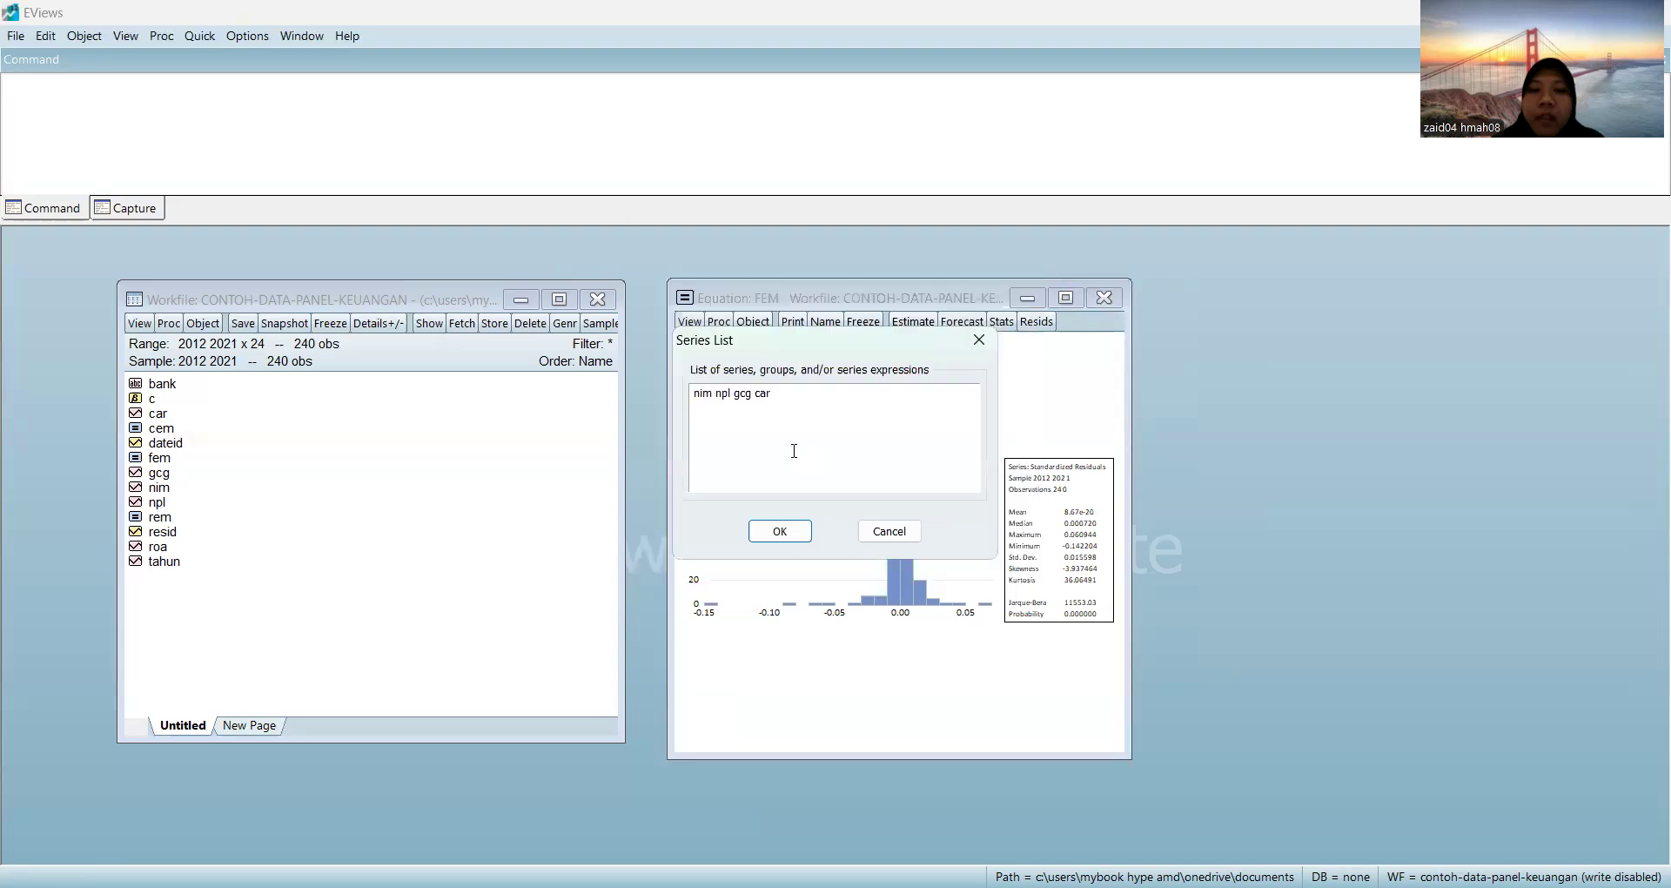
click(780, 530)
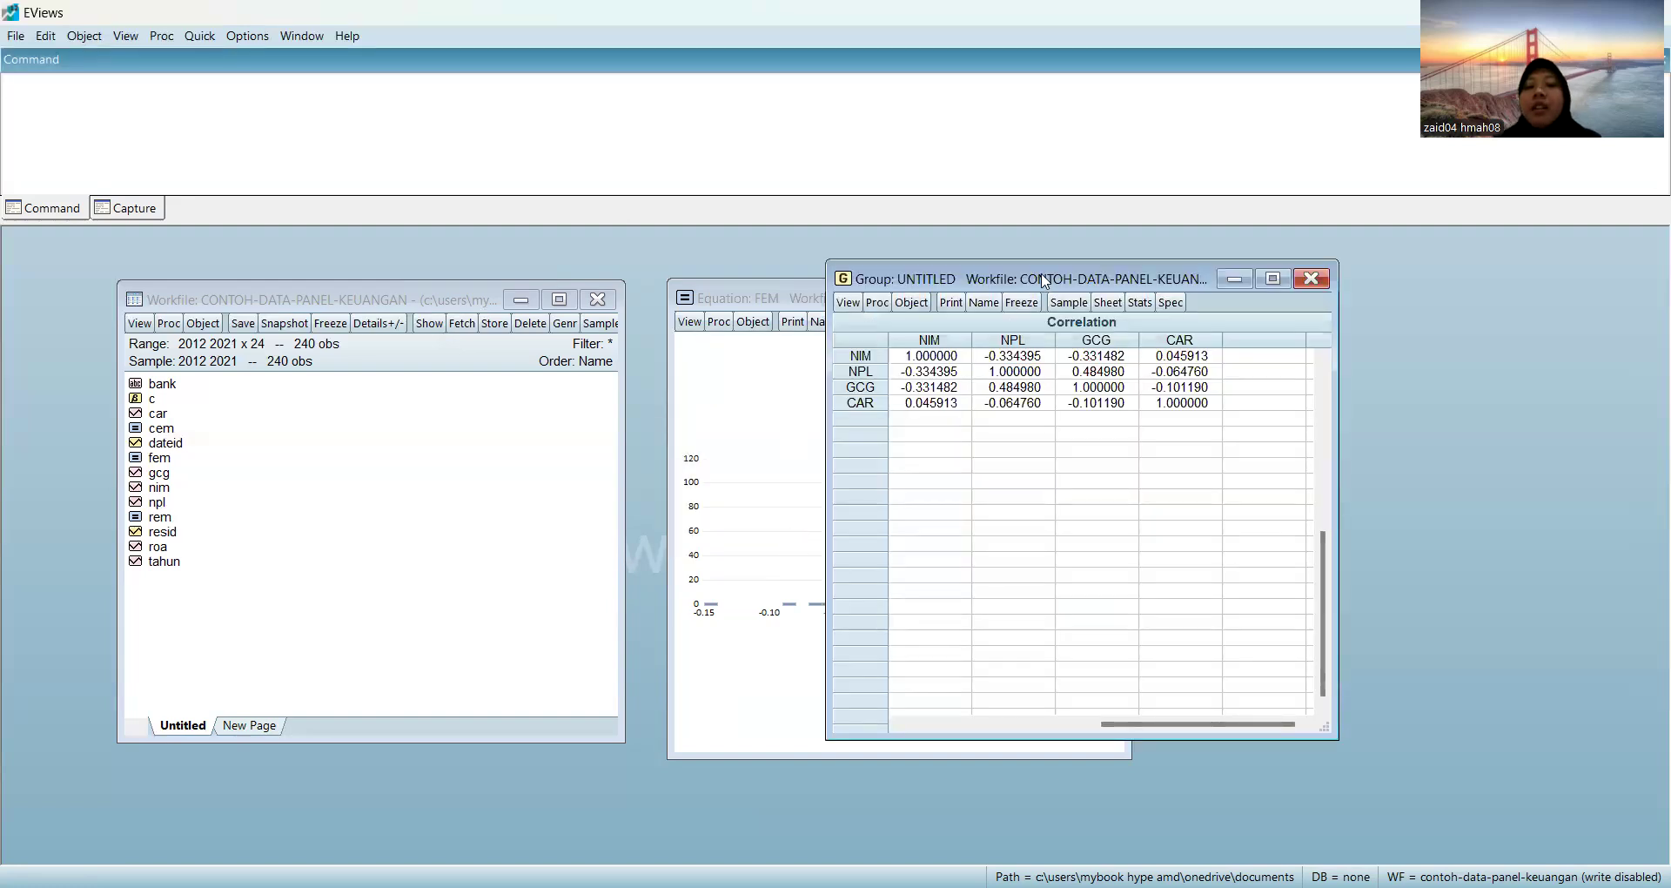
drag(1045, 281, 1121, 301)
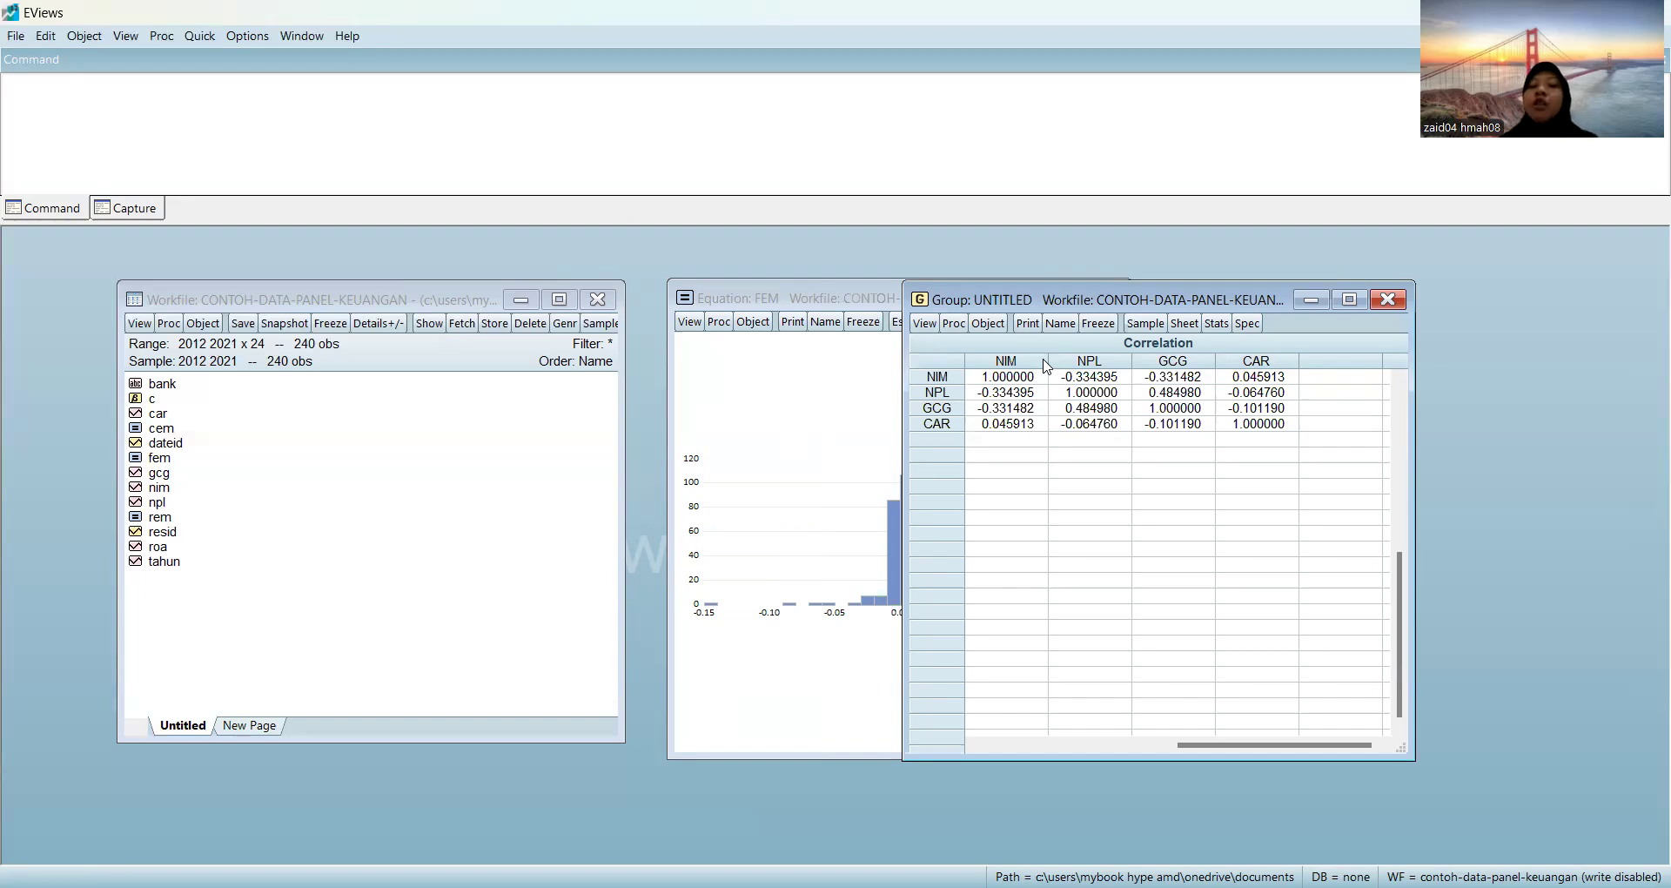
mouse_move(1027, 380)
mouse_down()
mouse_move(1116, 431)
mouse_move(1281, 412)
mouse_move(1299, 452)
mouse_up()
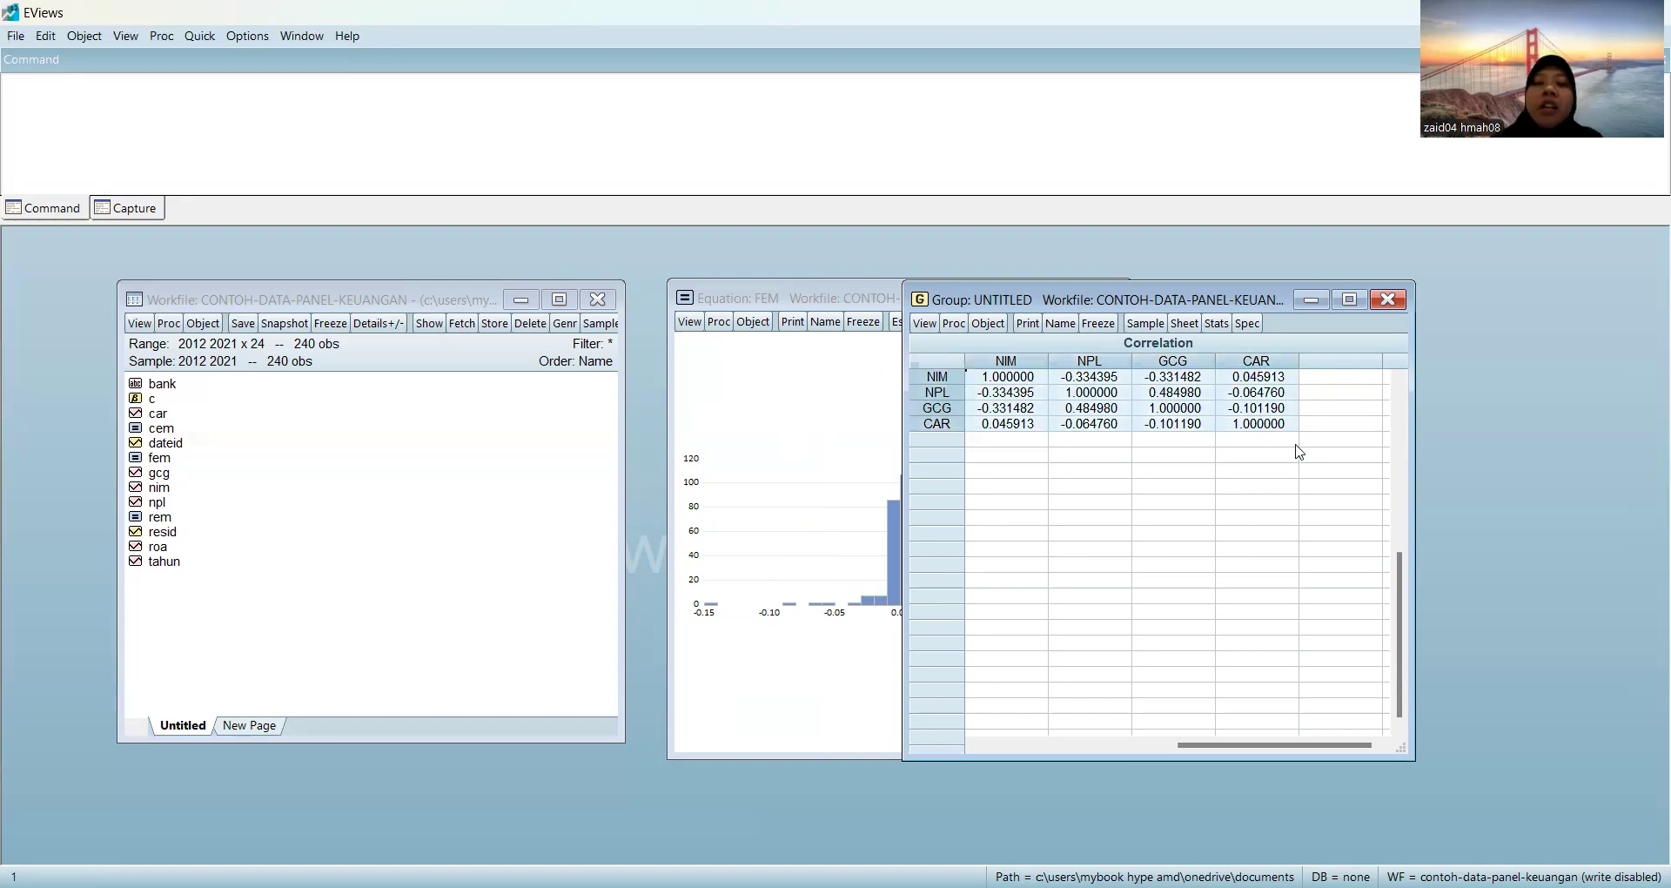
double_click(1188, 299)
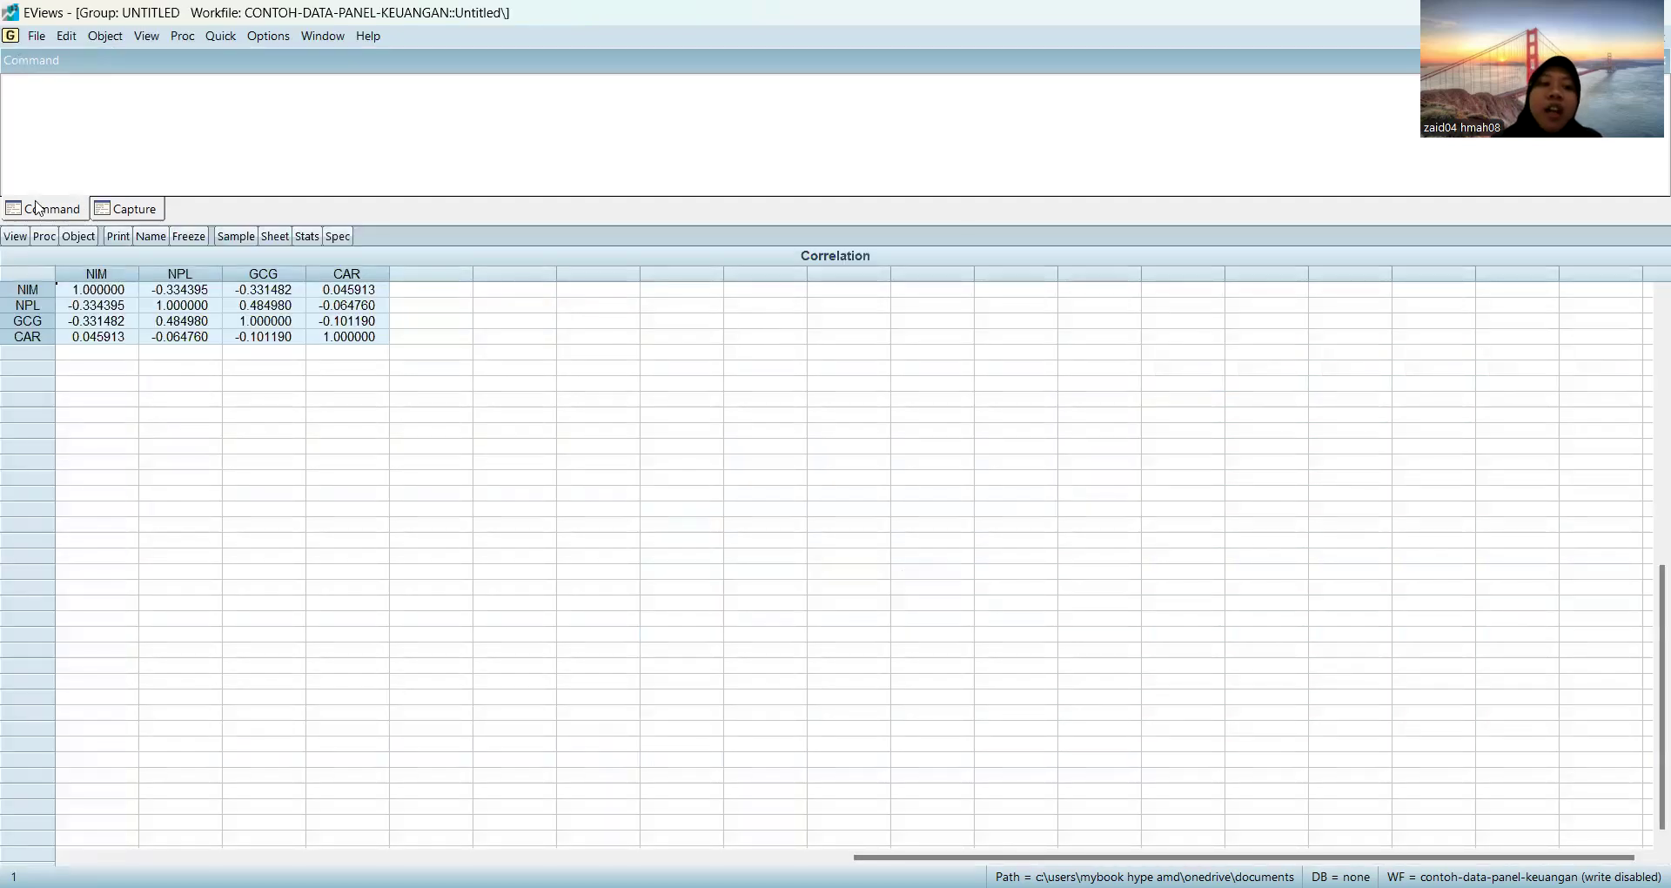
click(11, 33)
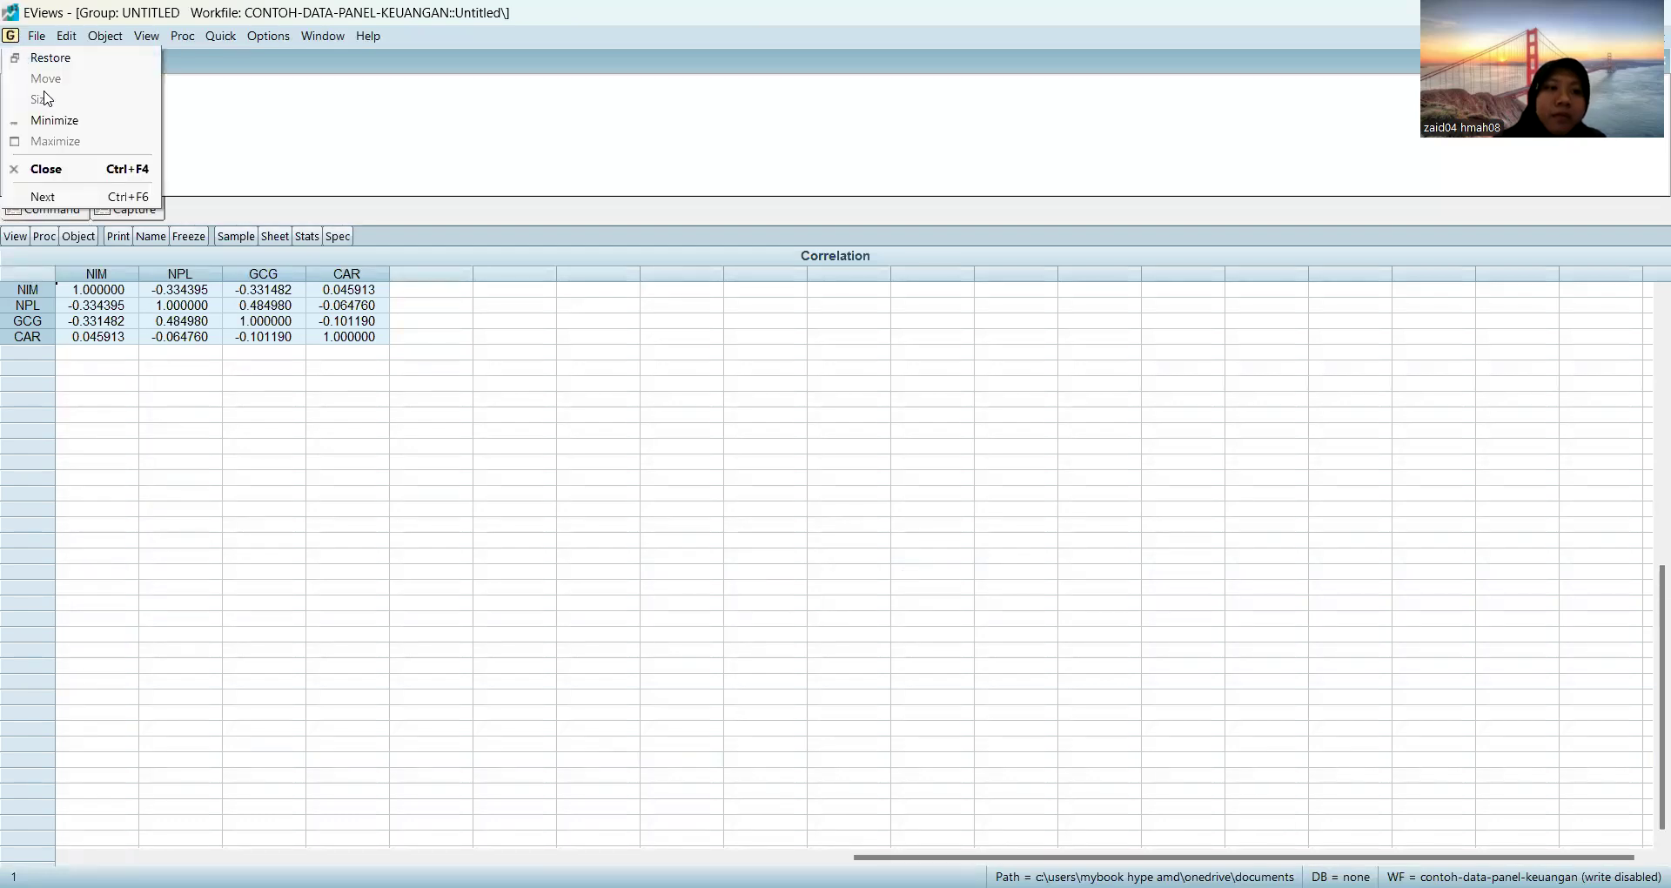
click(50, 174)
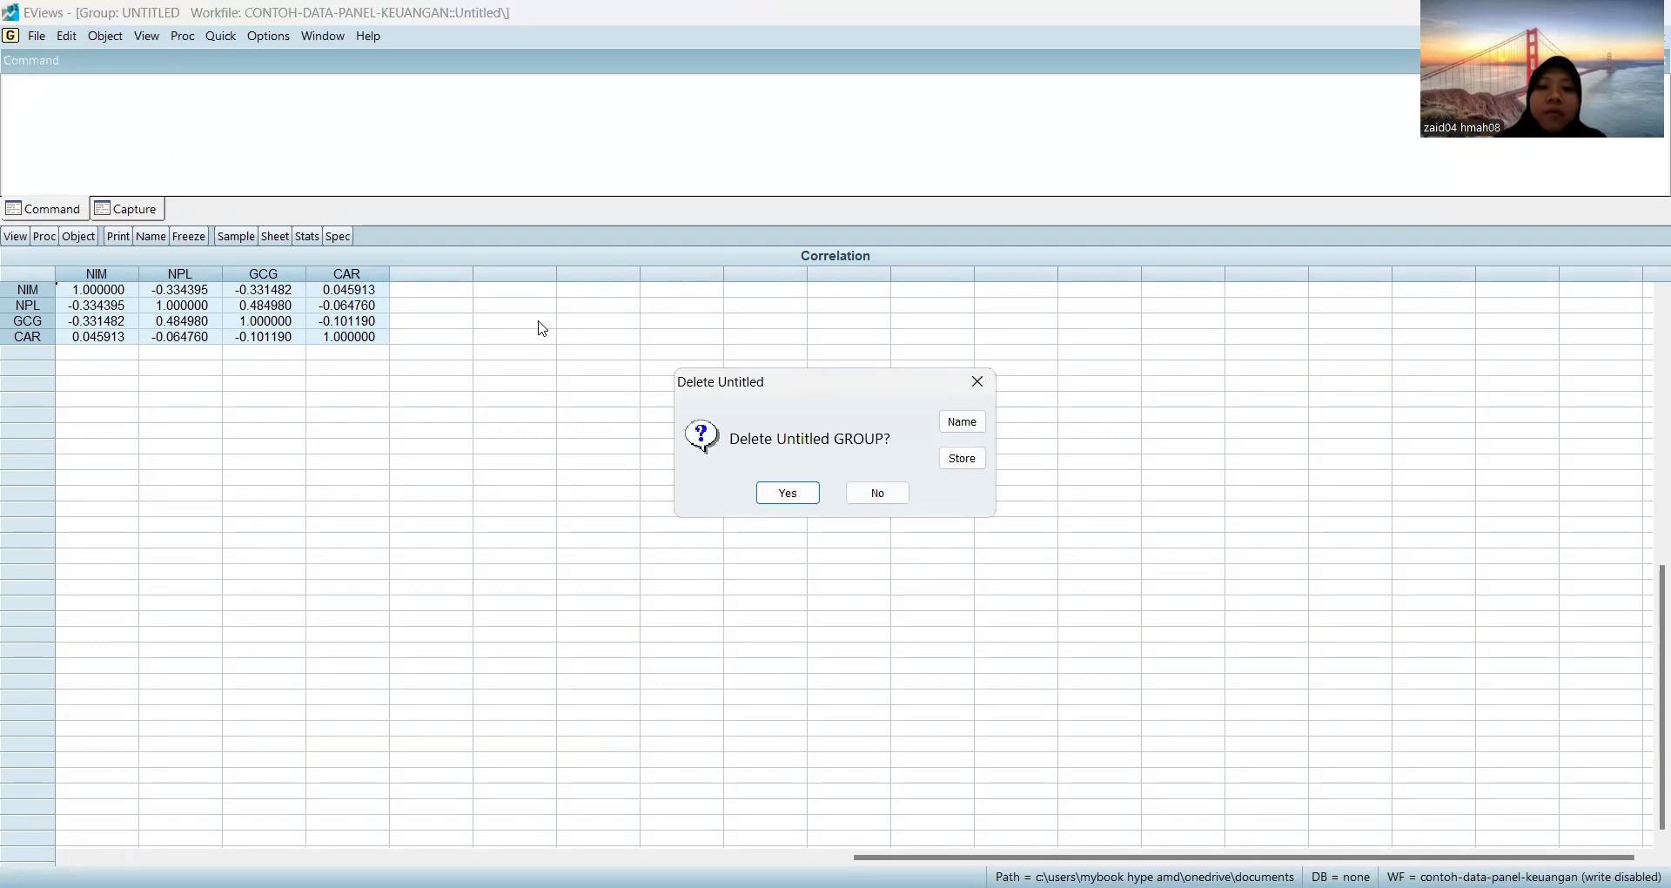
click(897, 494)
click(12, 36)
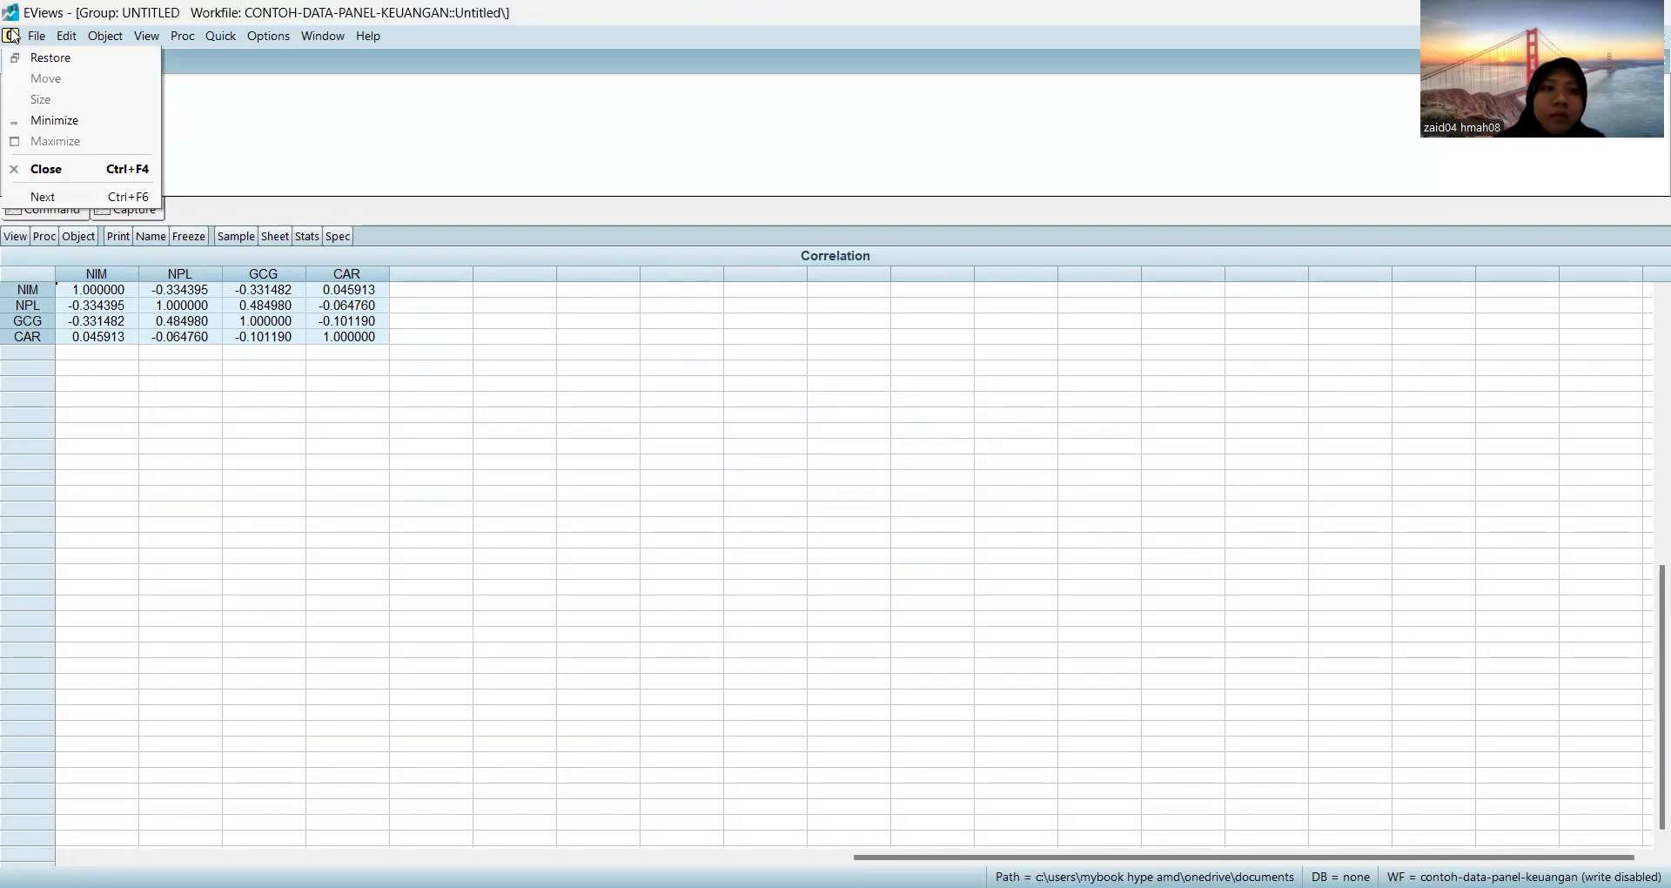
click(37, 60)
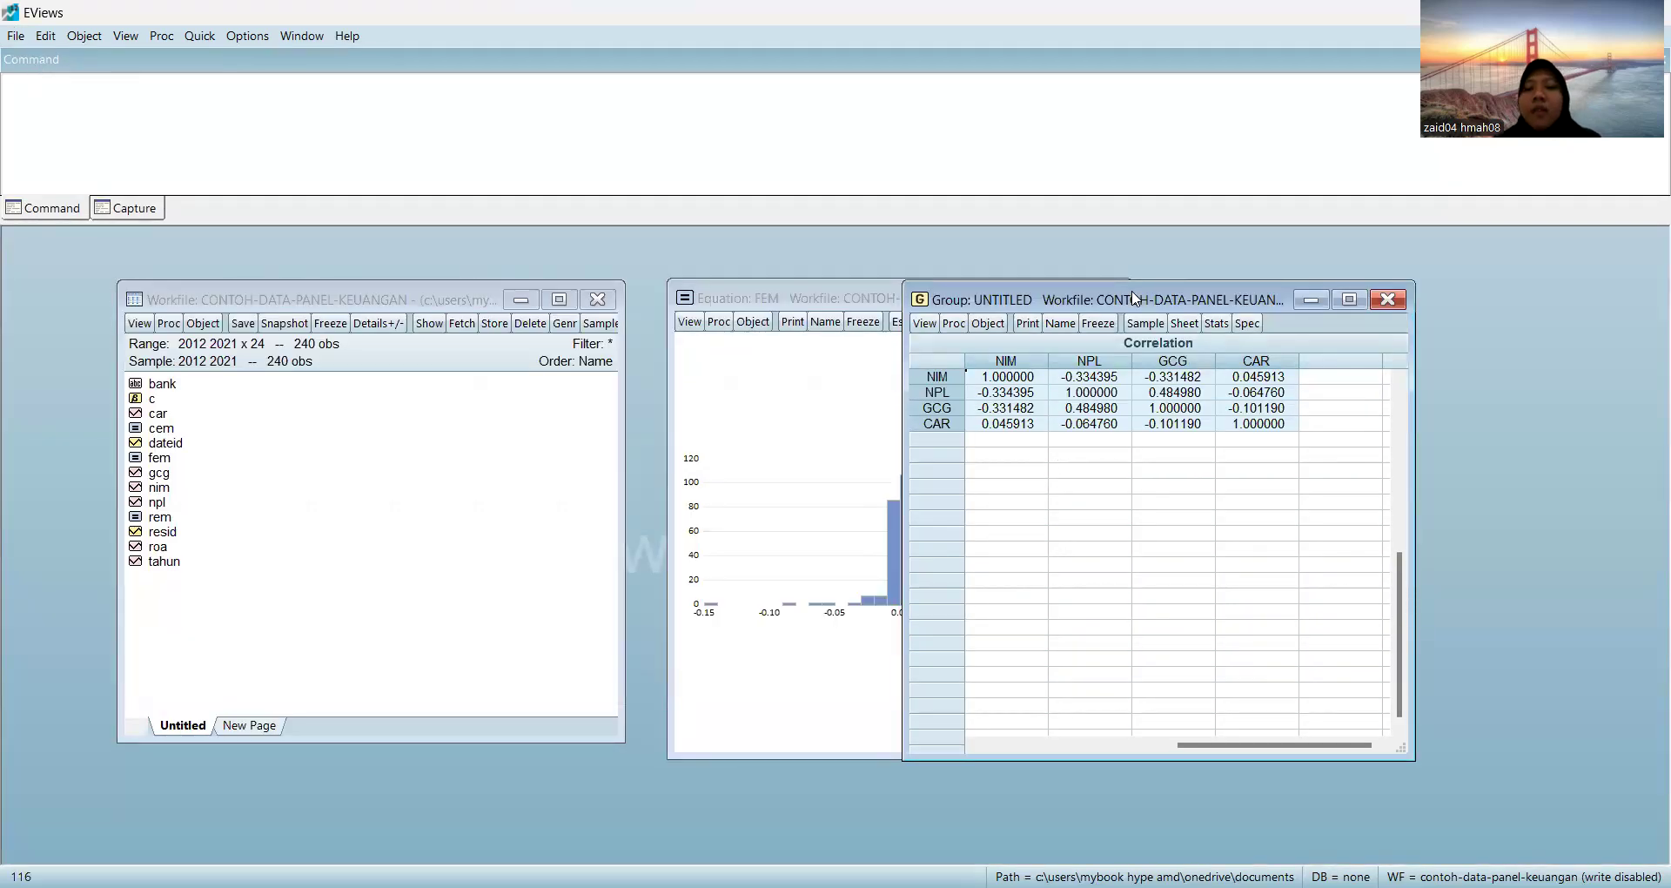
Step: Place the correlation window beside the FEM window and display the FEM equation's estimation output down to its summary statistics
drag(1135, 298, 1361, 286)
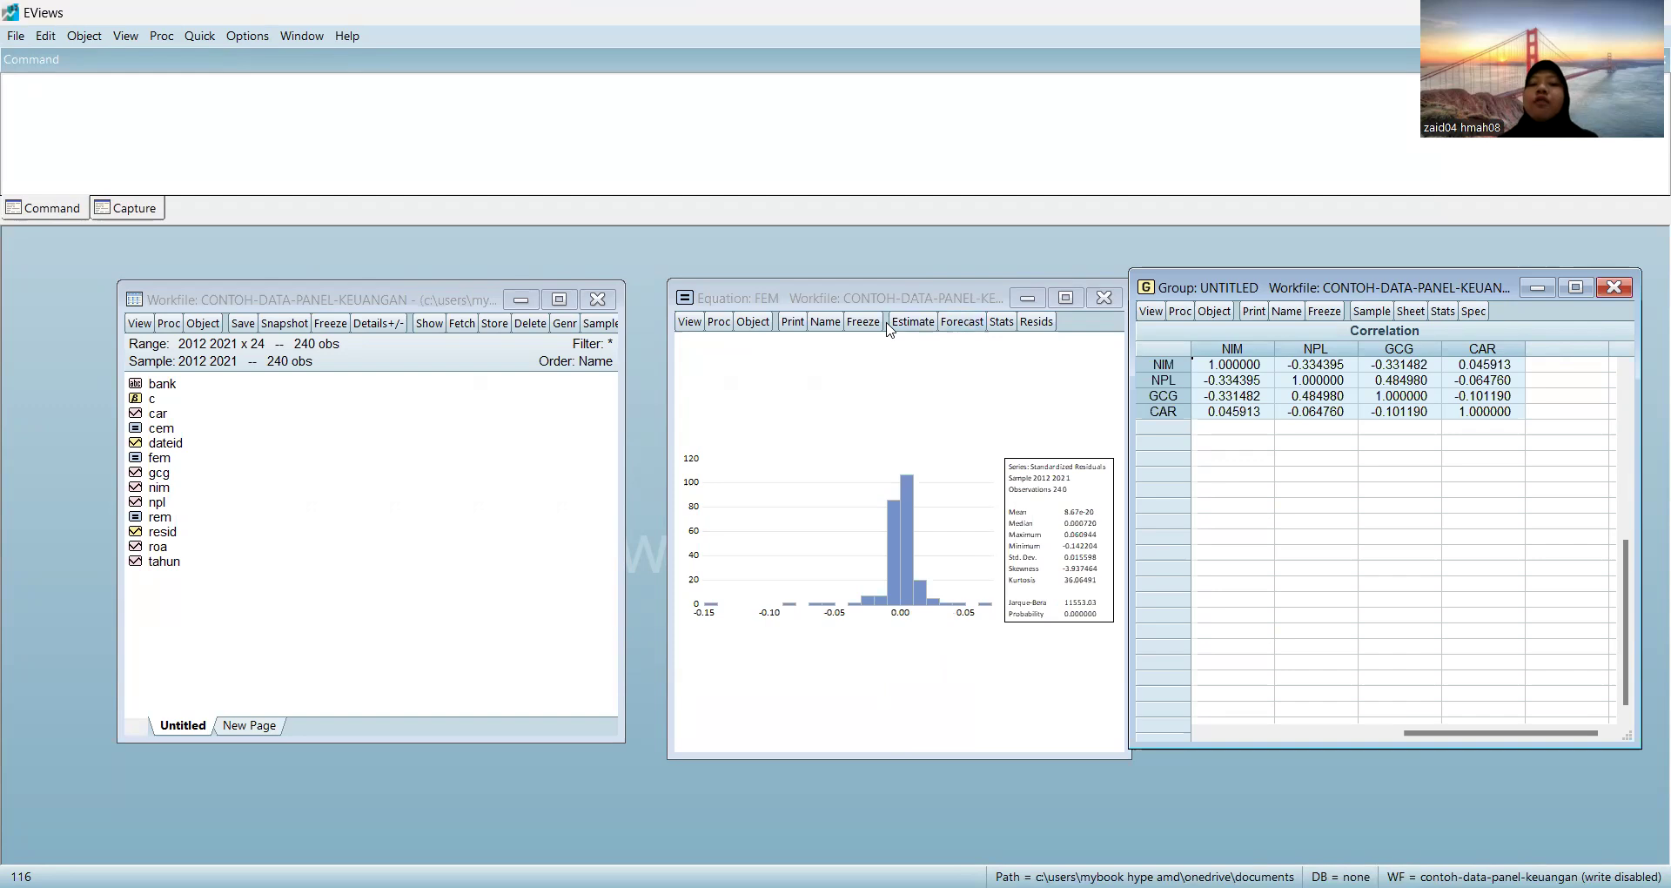
click(690, 321)
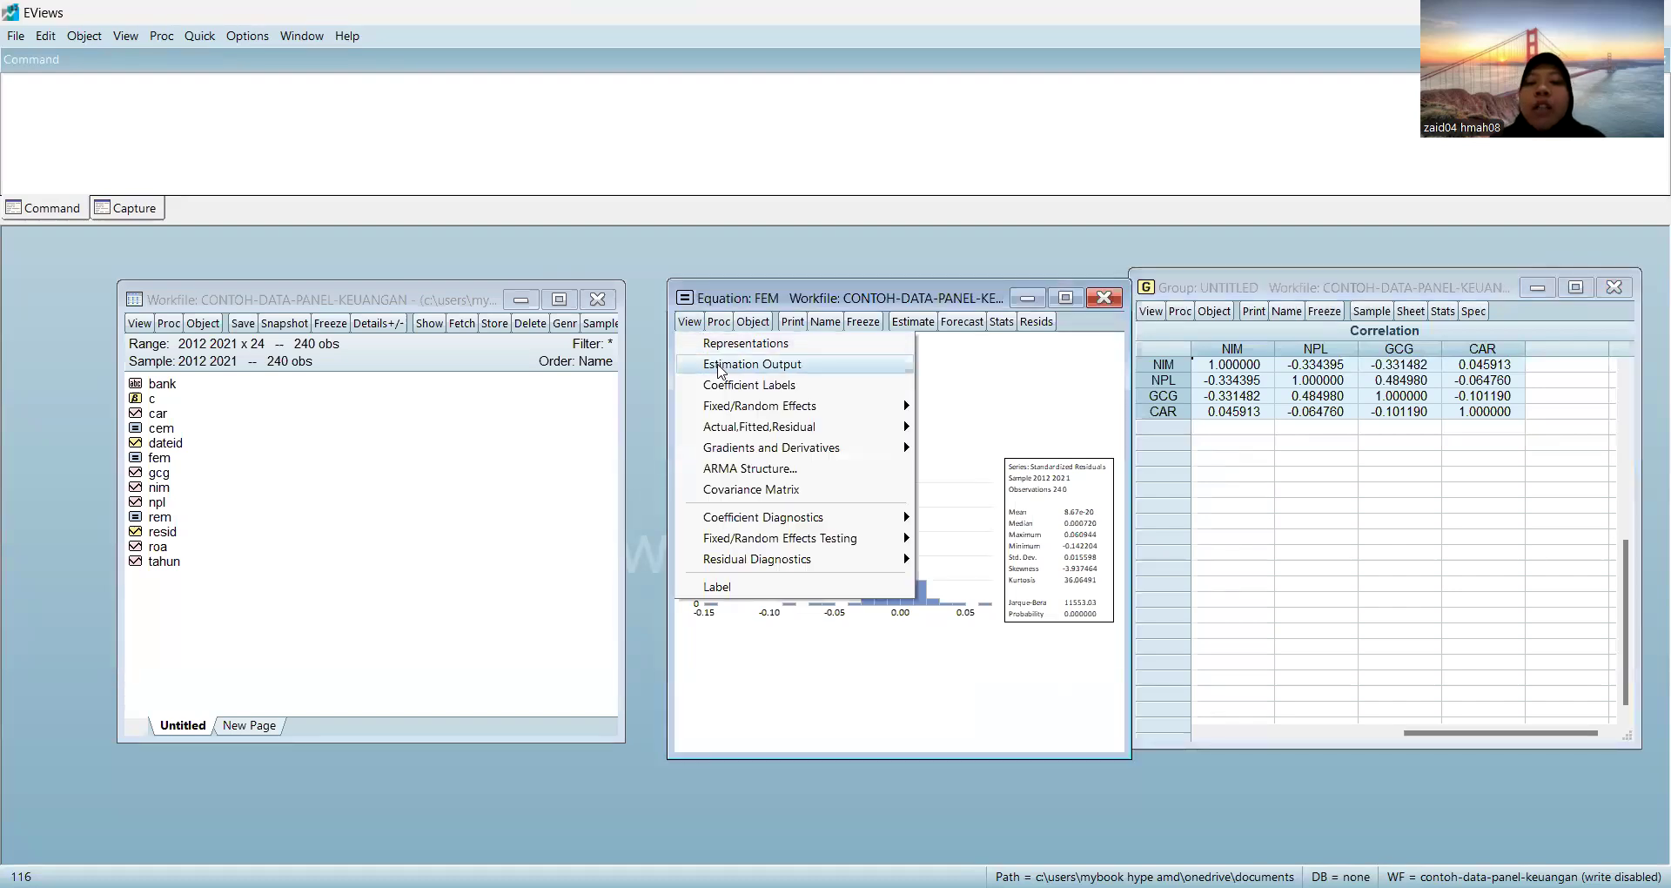
click(721, 372)
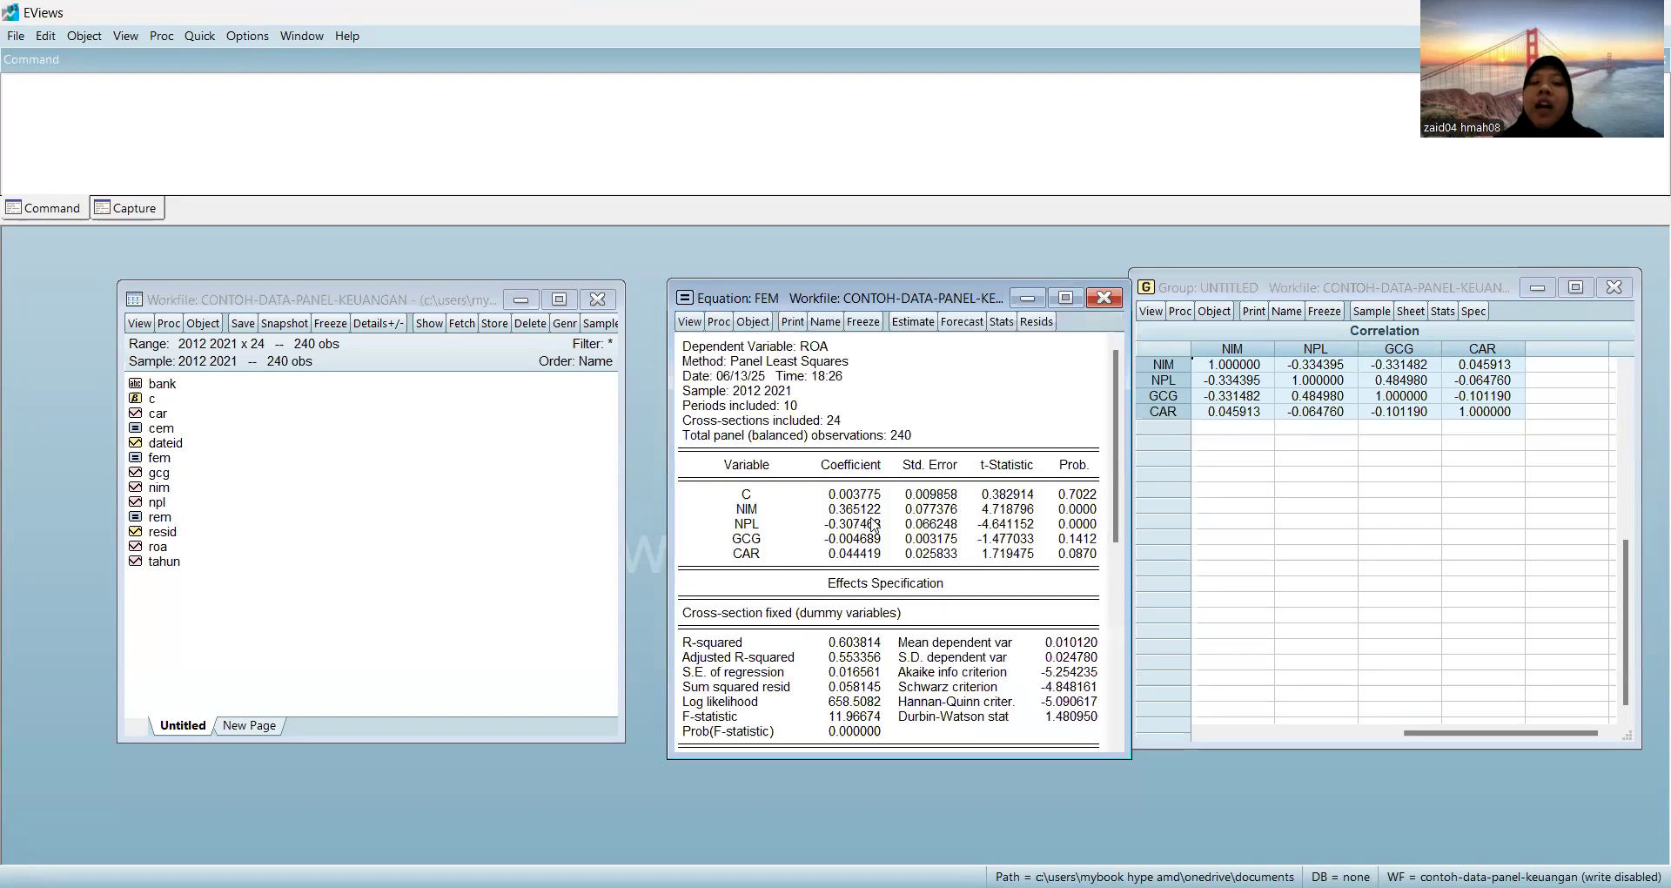
scroll(873, 525, down, 1)
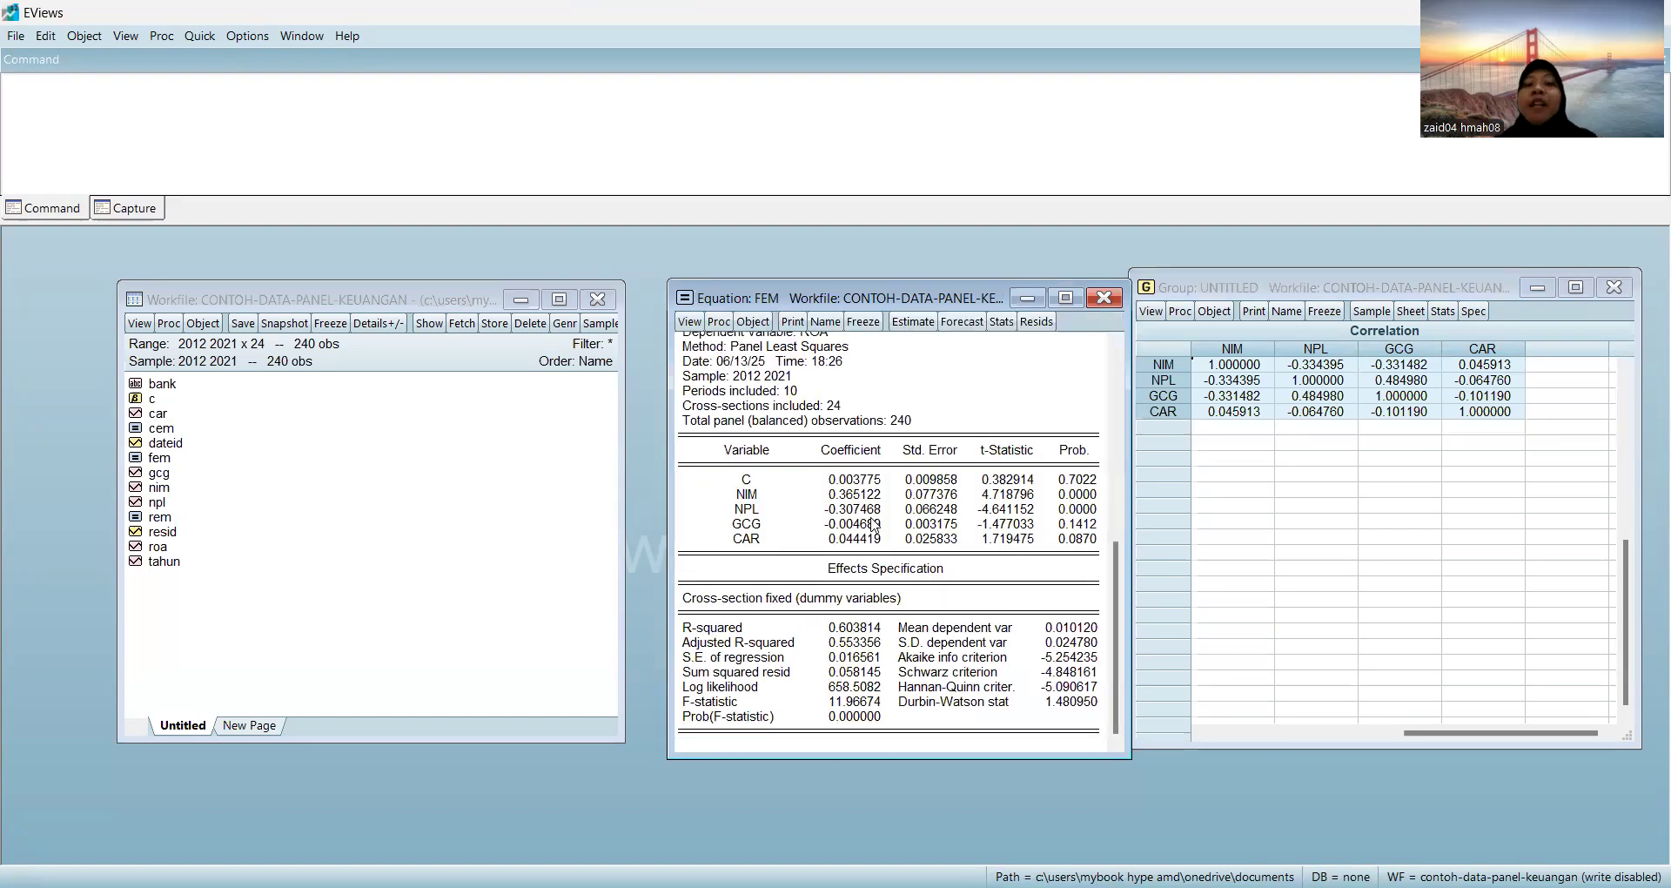